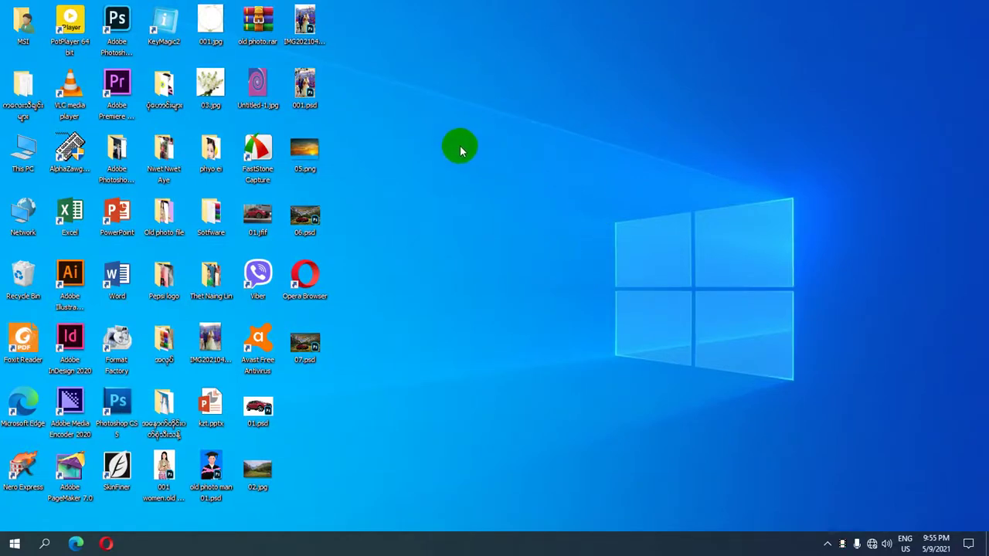
- Refresh the Windows desktop, then launch Adobe Photoshop from its desktop shortcut
right_click(520, 182)
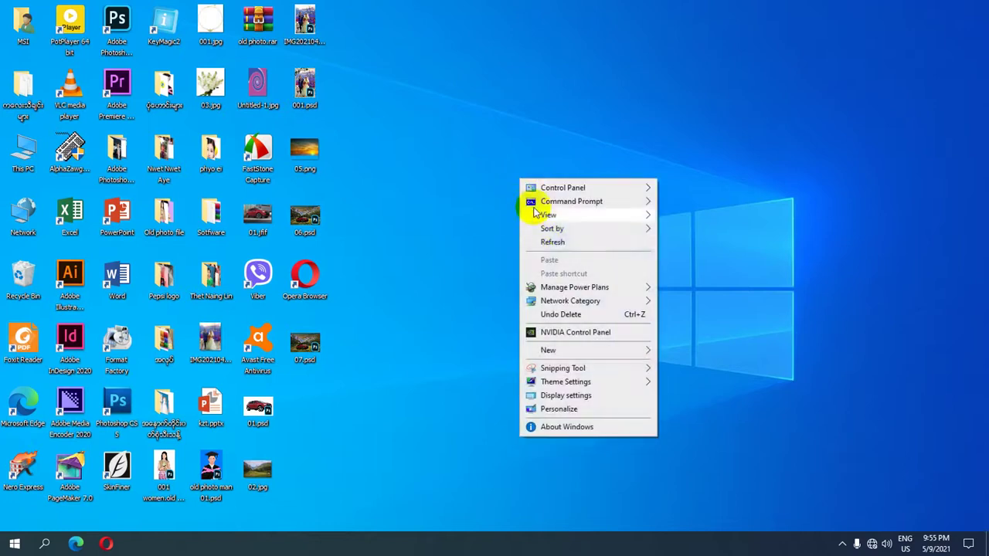
click(556, 240)
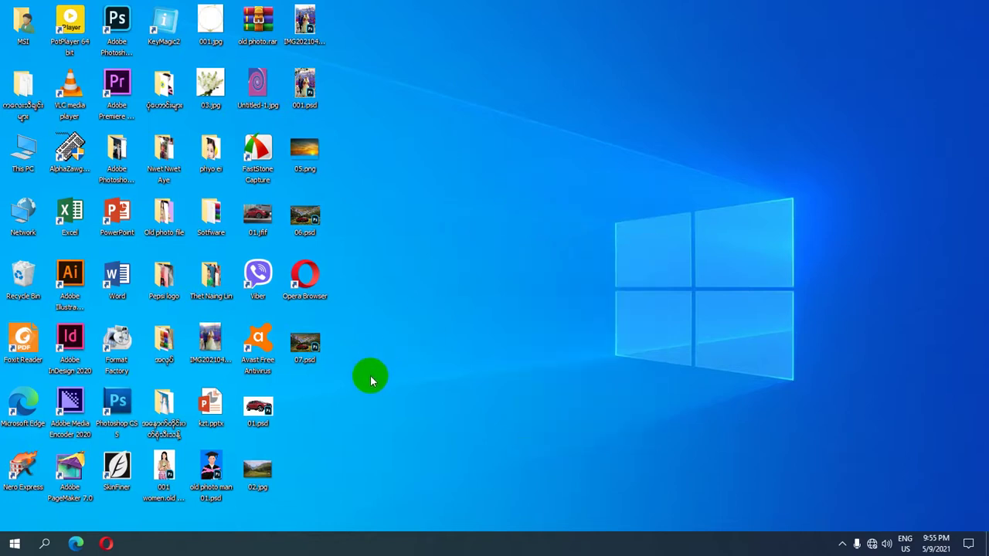
double_click(116, 17)
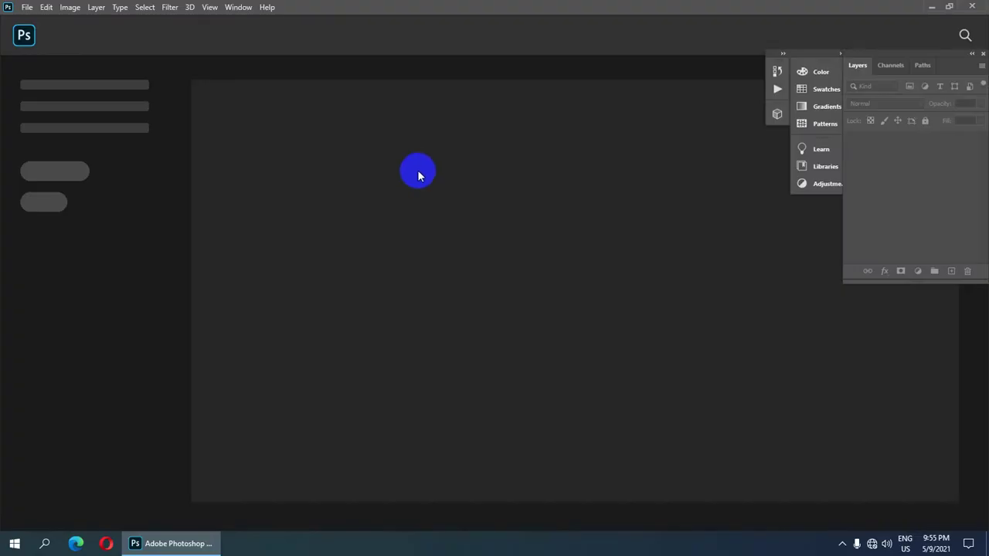
- Open 01.jfif, 02.jpg and 05.png from the Desktop as three documents at once
click(28, 9)
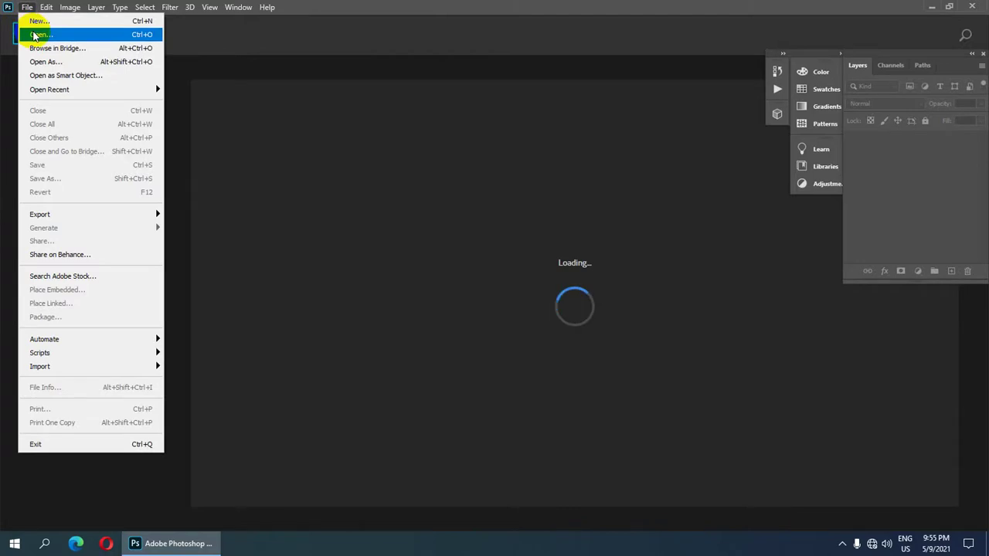
click(39, 34)
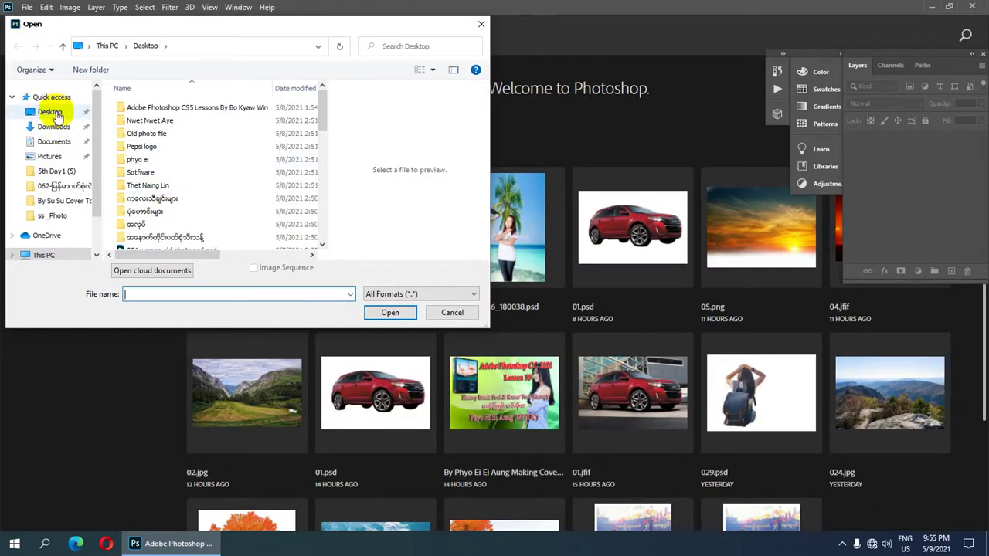
click(53, 113)
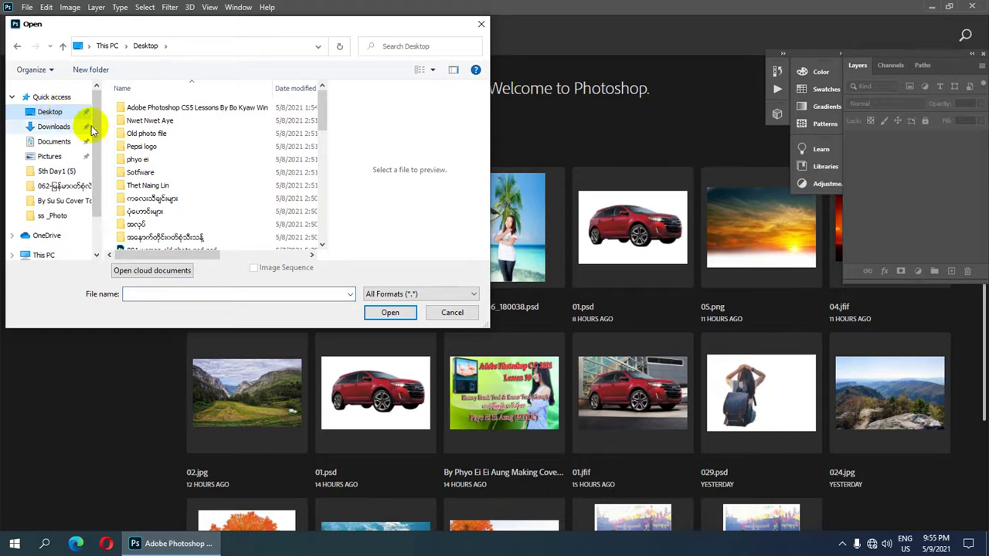
scroll(188, 159, down, 1)
scroll(187, 159, down, 1)
scroll(189, 160, down, 1)
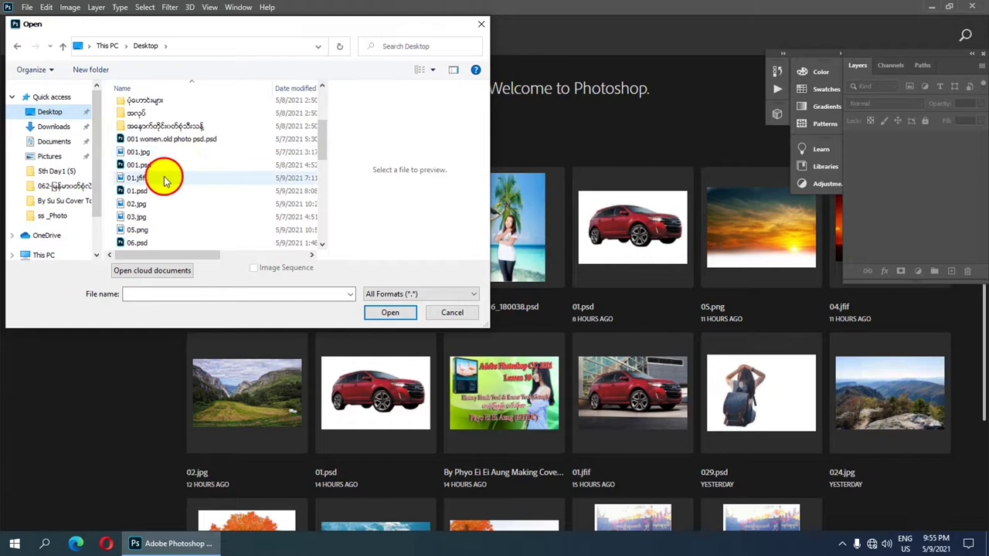
click(164, 177)
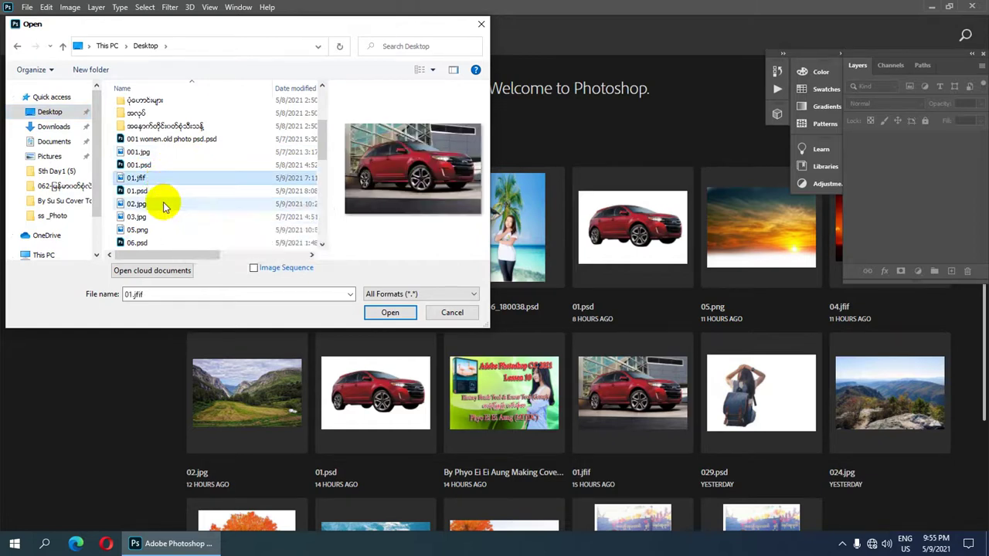
ctrl+click(163, 206)
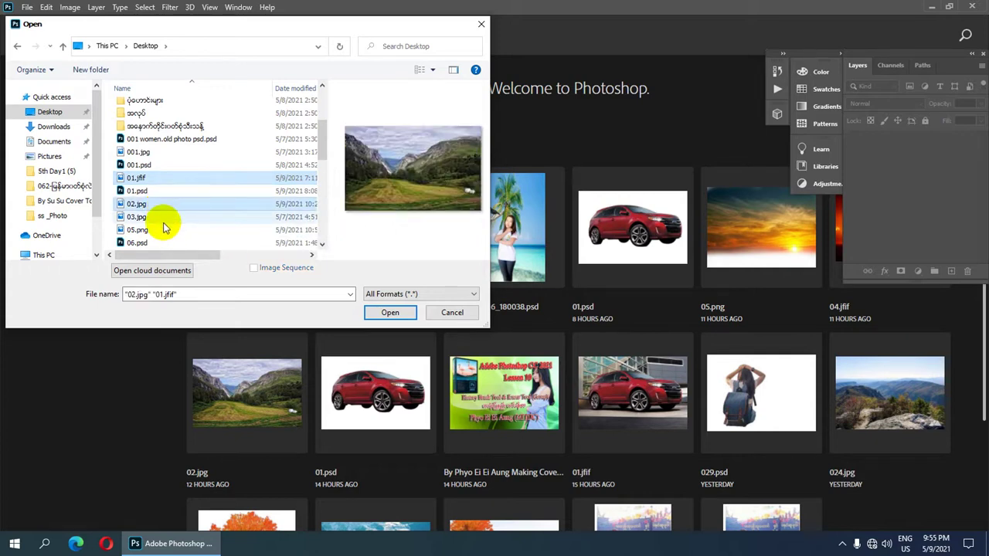
ctrl+click(164, 230)
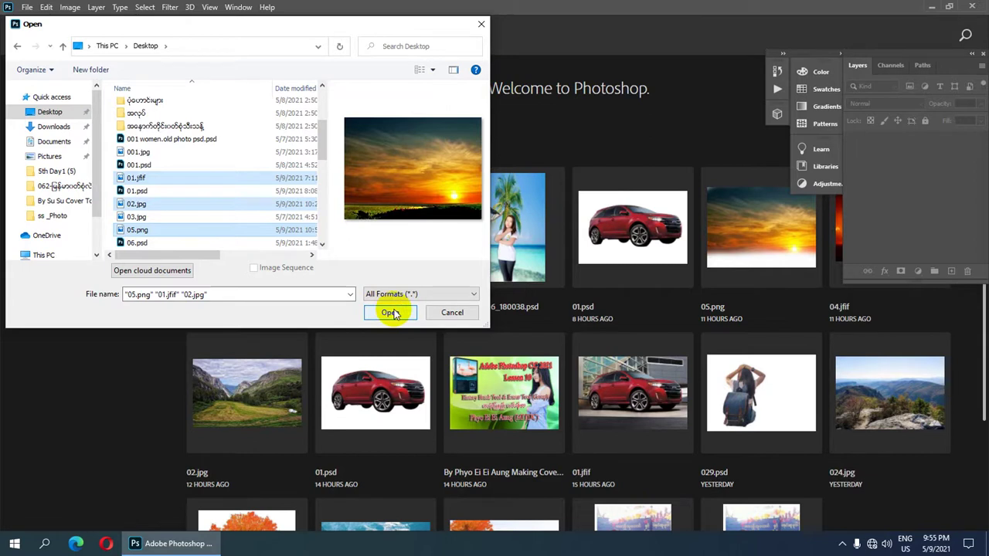
click(391, 313)
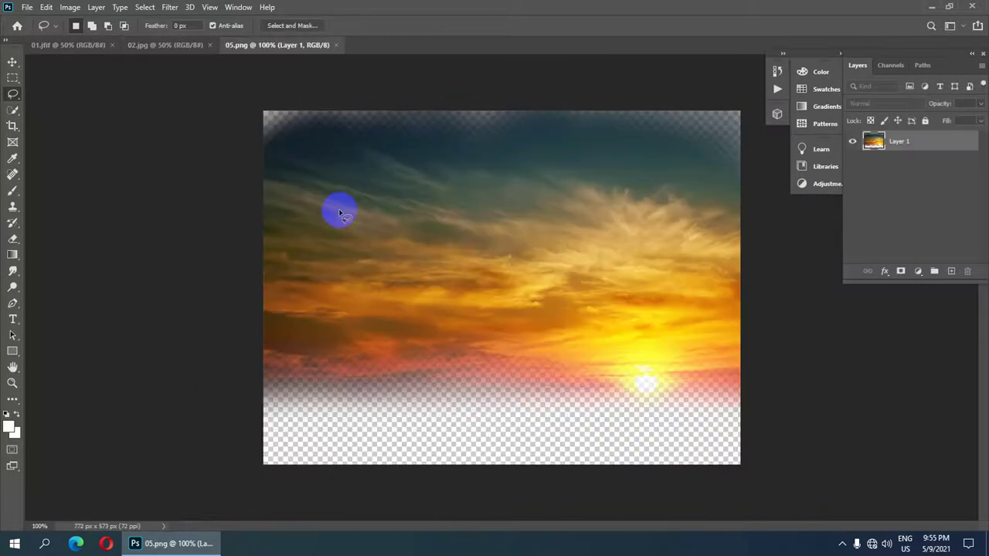
- Bring the red car photo 01.jfif into view
click(80, 48)
scroll(448, 279, down, 1)
scroll(448, 278, down, 1)
scroll(451, 279, up, 1)
scroll(450, 280, down, 1)
scroll(451, 280, down, 1)
scroll(450, 280, up, 1)
scroll(451, 280, up, 1)
scroll(450, 279, down, 1)
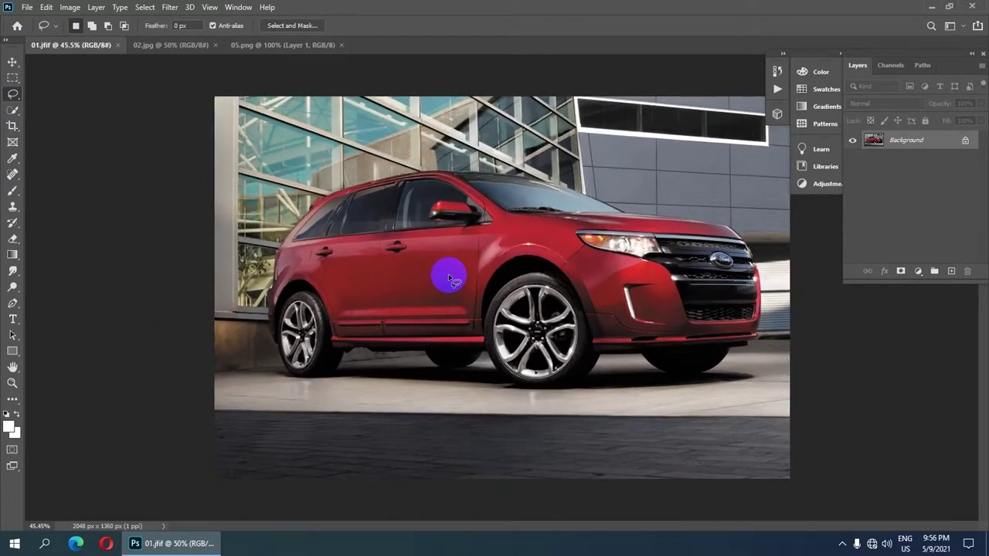
scroll(451, 280, down, 1)
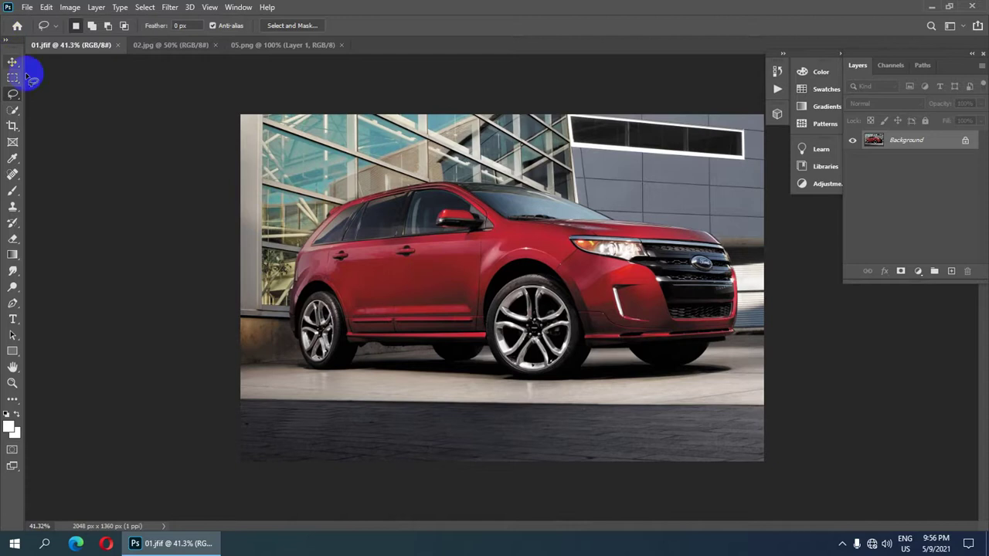
- Crop 01.jfif slightly, from 2048 to 2040 px wide
click(11, 126)
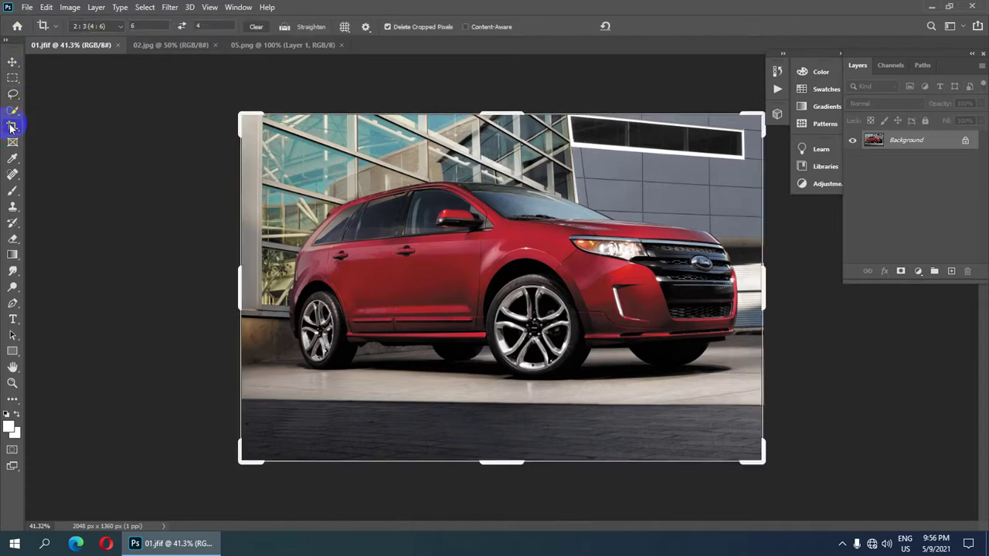
key(Return)
click(249, 58)
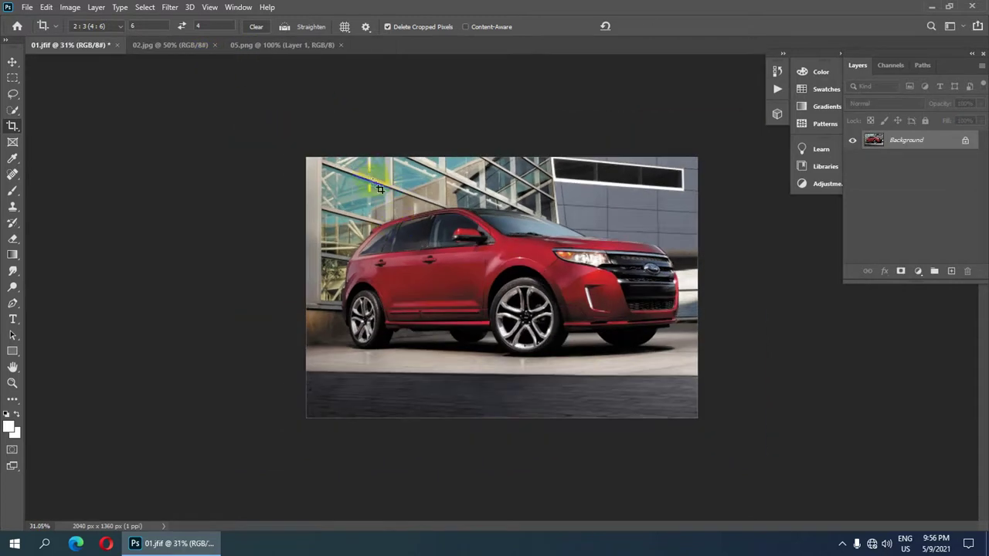
scroll(410, 242, up, 5)
scroll(409, 242, down, 2)
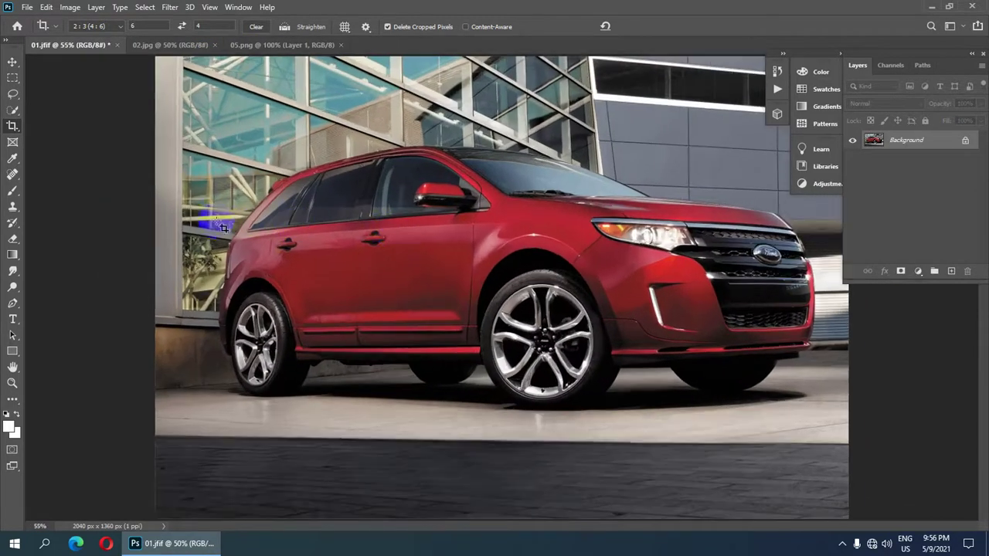
click(13, 304)
scroll(453, 254, up, 1)
- Start the car outline path under the rear wheel and curve it around the wheel's back edge
scroll(453, 254, up, 1)
mouse_move(453, 254)
mouse_down()
mouse_move(507, 151)
mouse_move(468, 115)
mouse_up()
scroll(103, 336, up, 2)
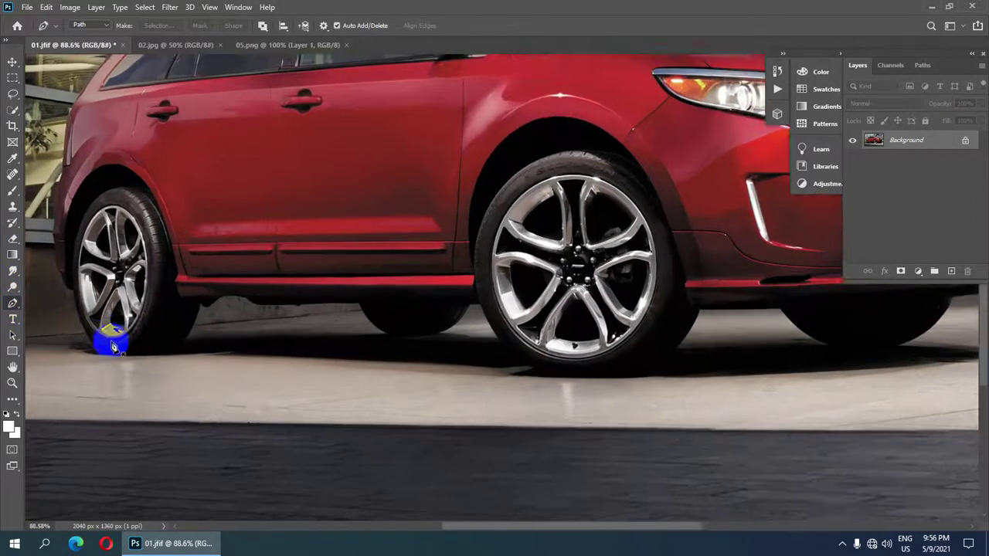
scroll(108, 332, up, 1)
scroll(108, 333, up, 1)
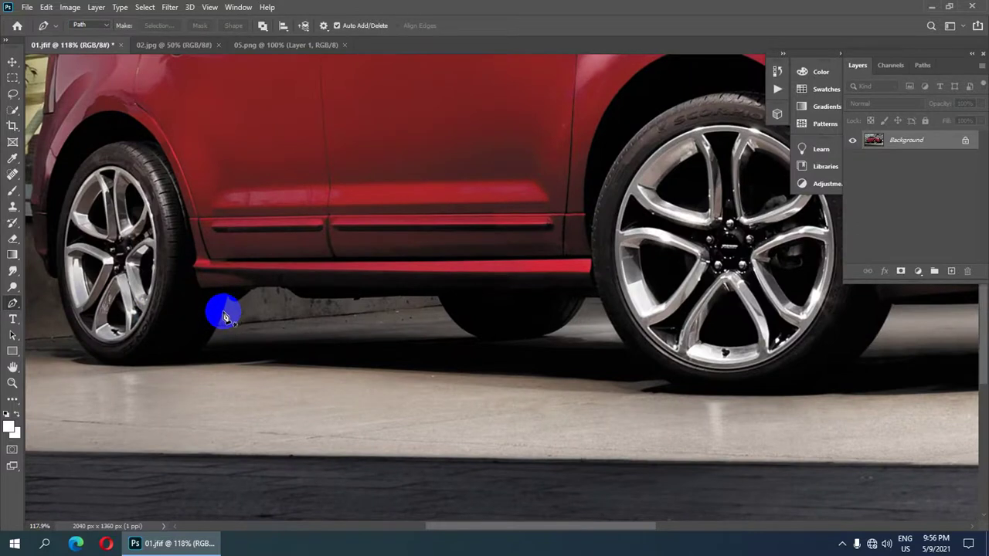
click(223, 314)
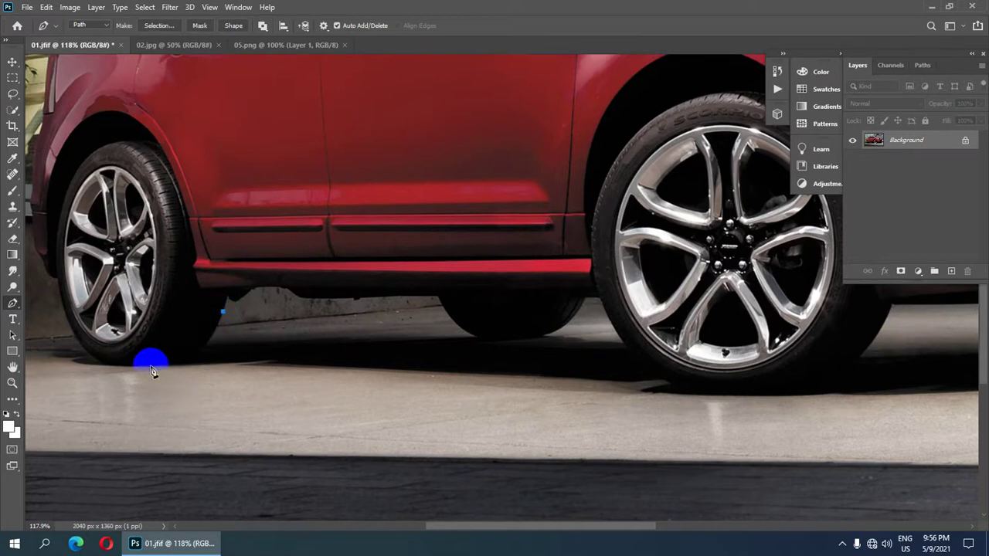
drag(152, 367, 100, 360)
drag(71, 327, 60, 279)
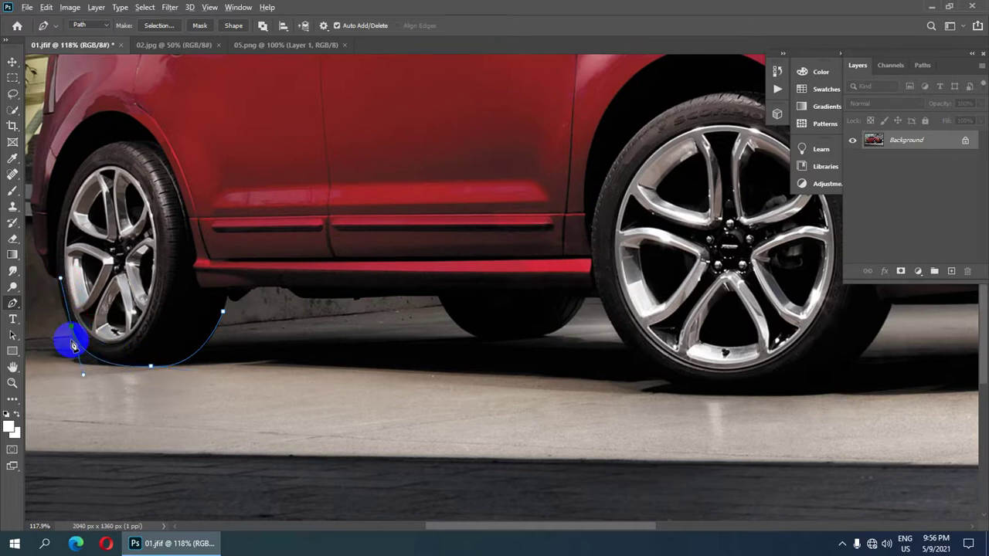
alt+click(71, 326)
drag(56, 278, 53, 248)
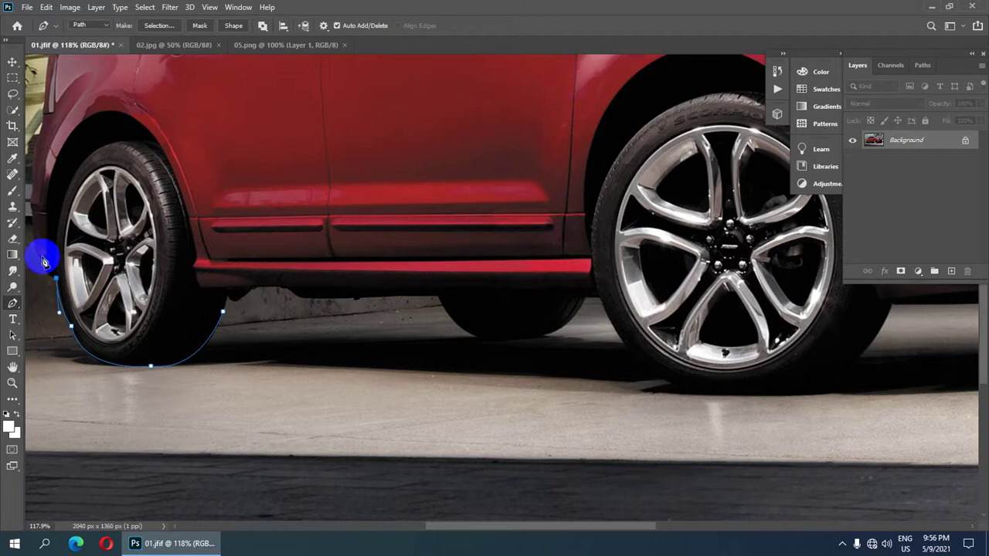
drag(44, 262, 34, 237)
- Continue the path up the rear bumper and quarter panel and along the roof edge
drag(82, 161, 285, 278)
drag(234, 338, 235, 296)
click(233, 337)
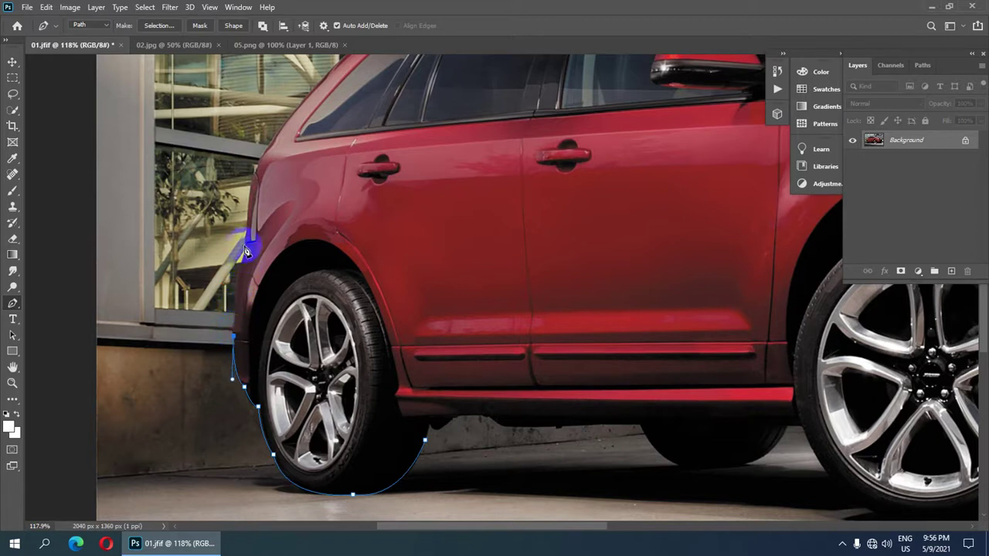
drag(246, 255, 258, 223)
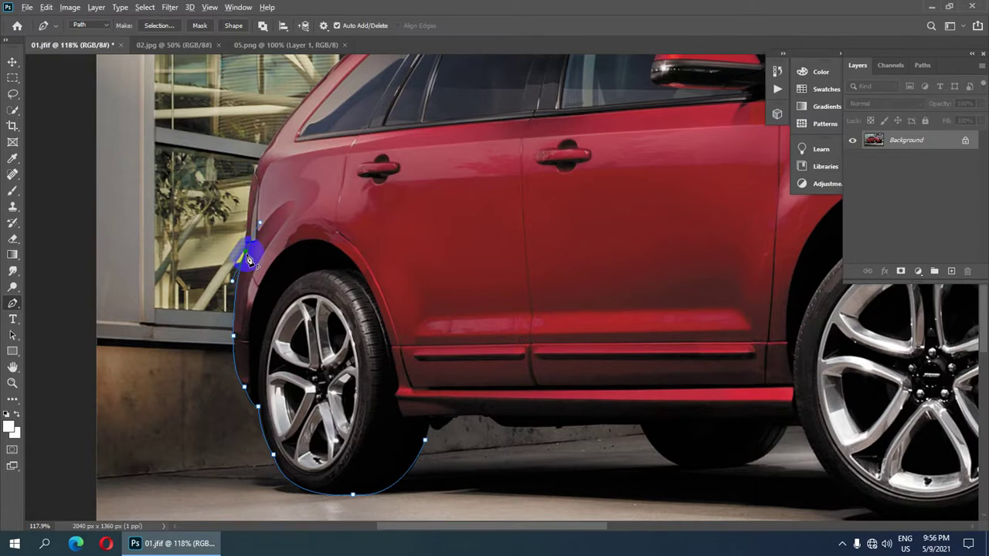
drag(332, 178, 326, 288)
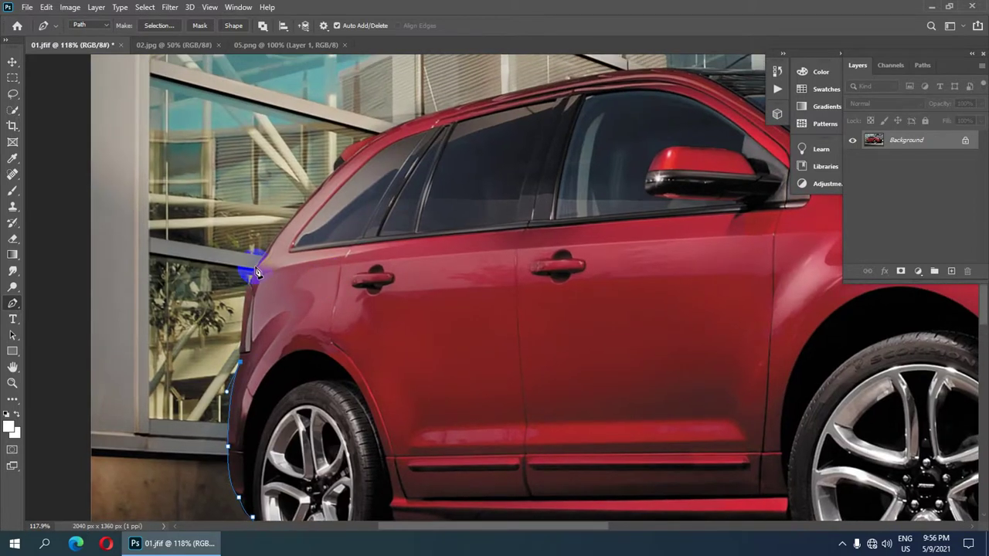
drag(258, 272, 262, 272)
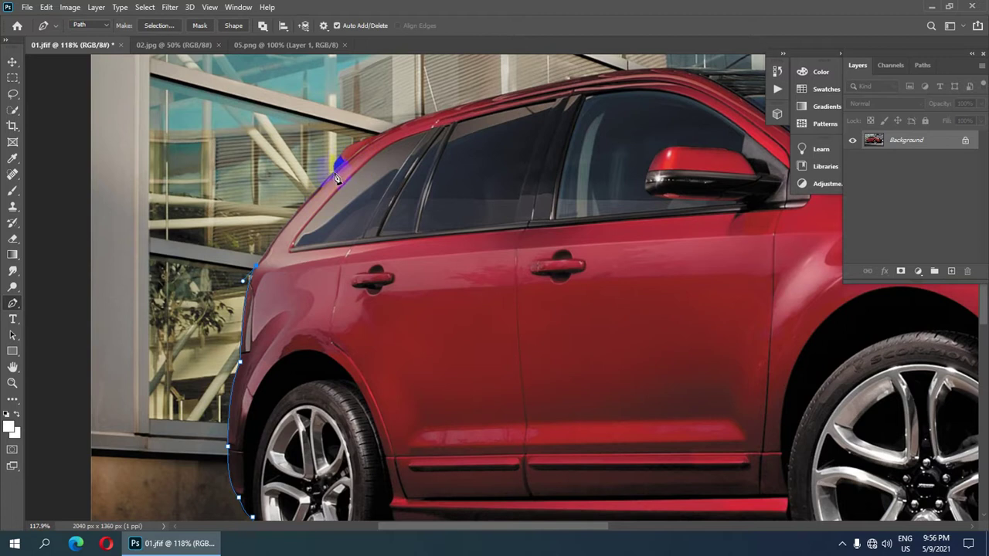
drag(335, 173, 353, 160)
click(371, 144)
drag(407, 124, 374, 145)
drag(534, 158, 392, 219)
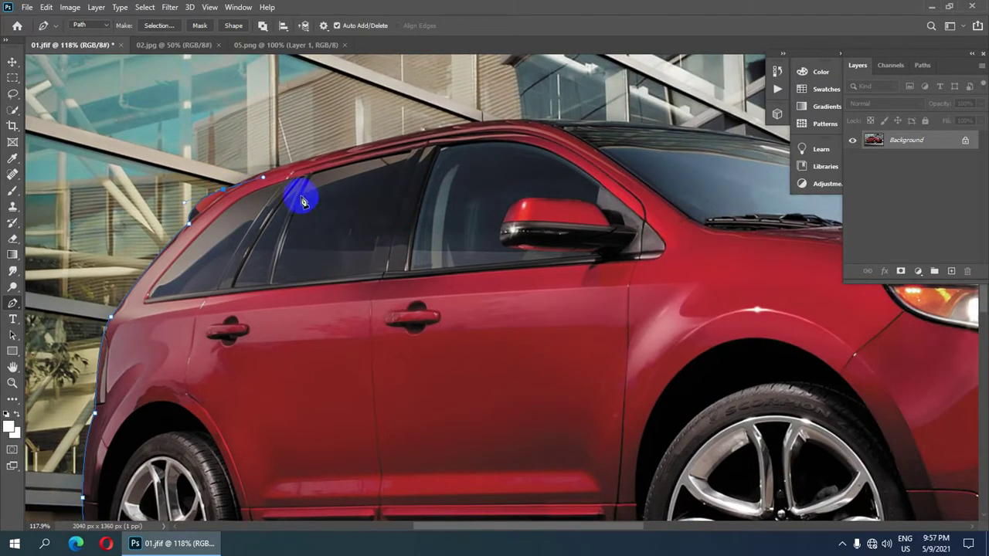
drag(280, 172, 334, 158)
- Extend the path along the roof to a sharp windshield corner and down toward the hood
click(504, 139)
mouse_move(508, 131)
mouse_down()
mouse_move(531, 126)
mouse_move(514, 124)
mouse_move(265, 247)
mouse_up()
click(358, 227)
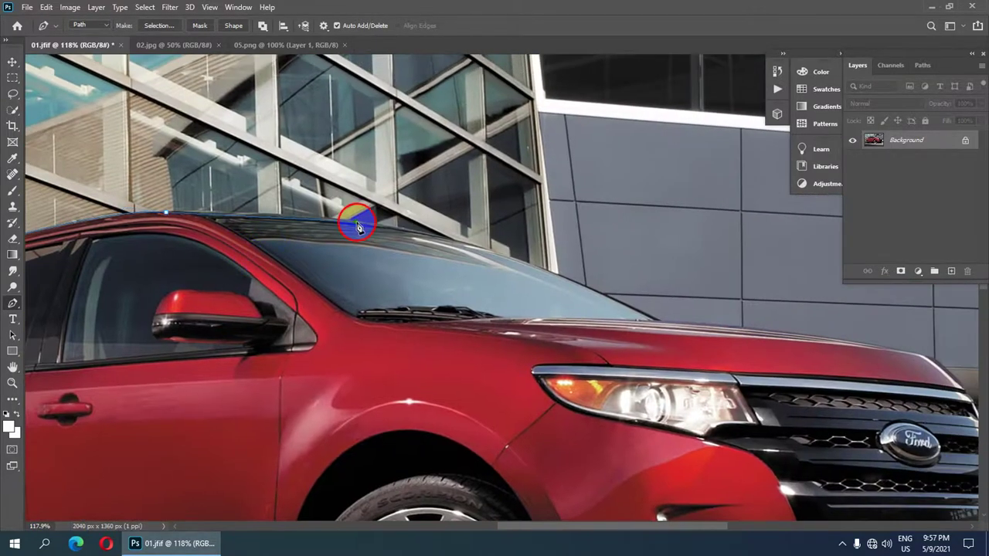
drag(357, 226, 411, 227)
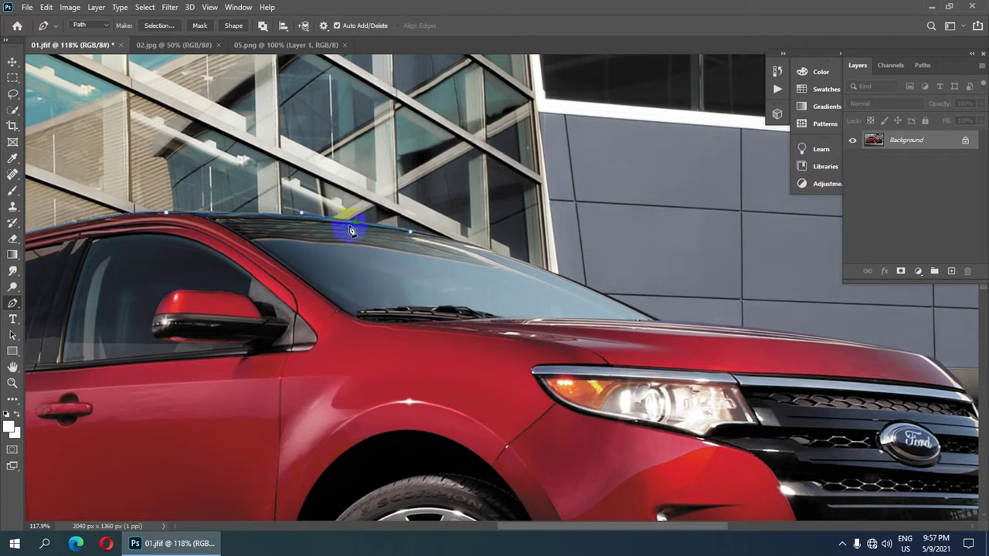
click(578, 278)
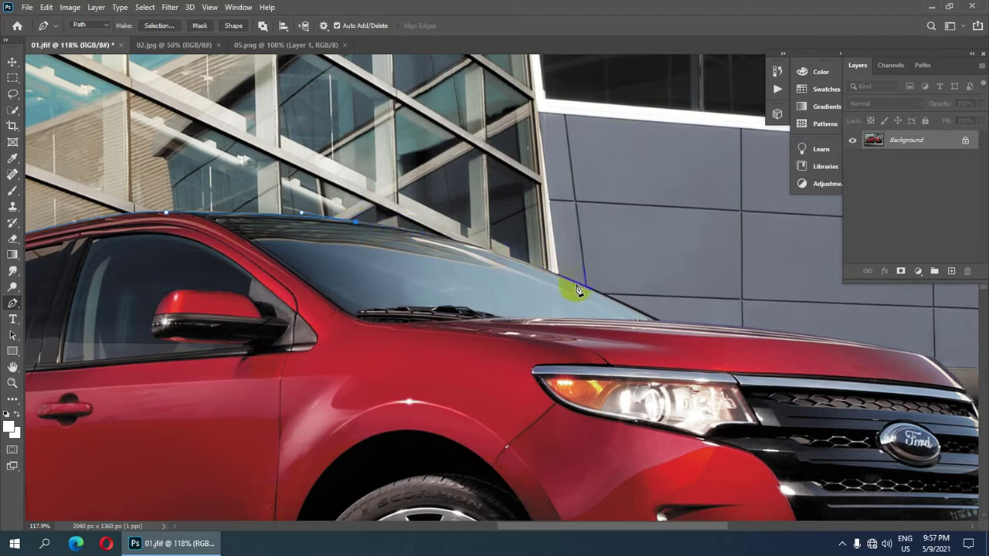
mouse_move(586, 291)
mouse_down()
mouse_move(690, 336)
mouse_move(463, 265)
mouse_up()
alt+click(588, 292)
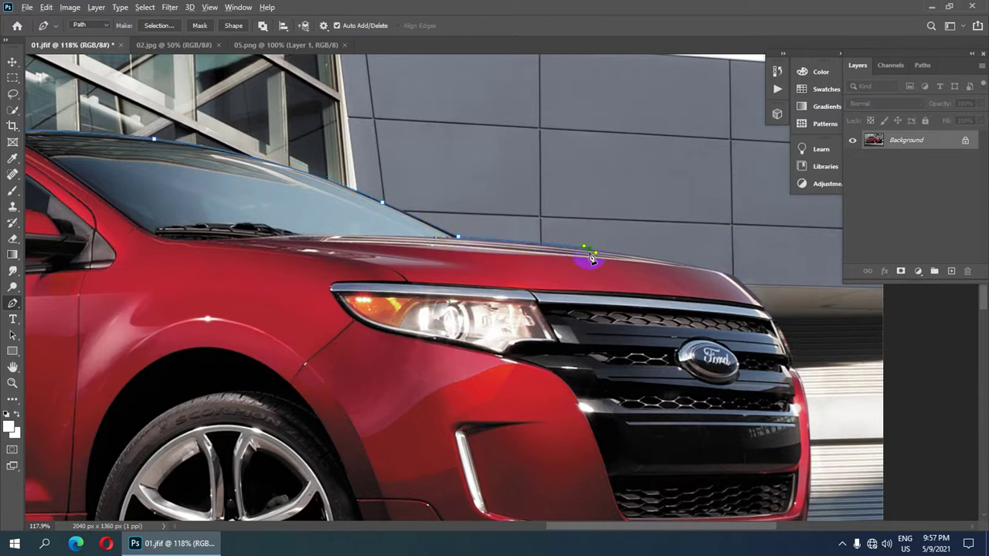
- Trace the hood's front edge and the grille edge with a corner anchor
click(727, 279)
drag(719, 321, 610, 195)
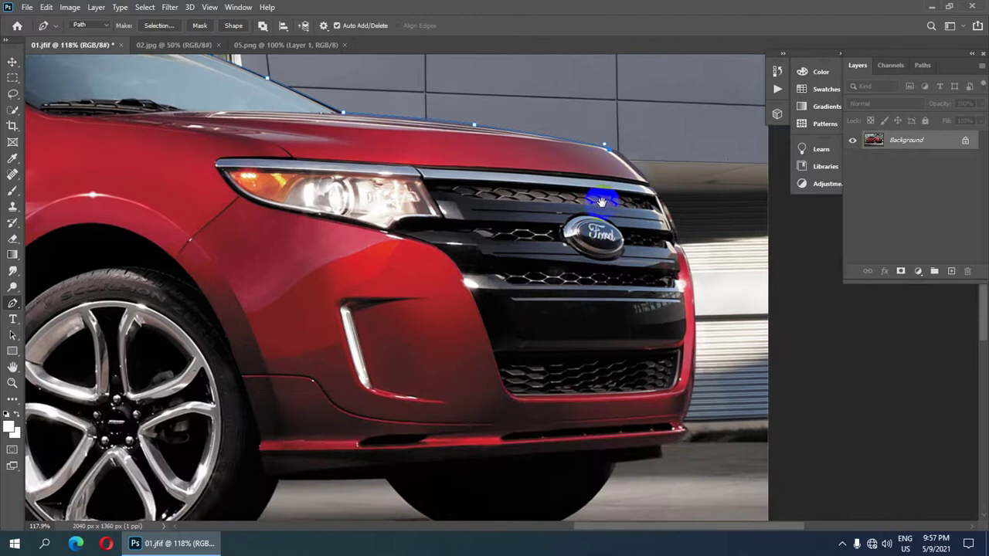
drag(683, 253, 709, 337)
alt+click(682, 252)
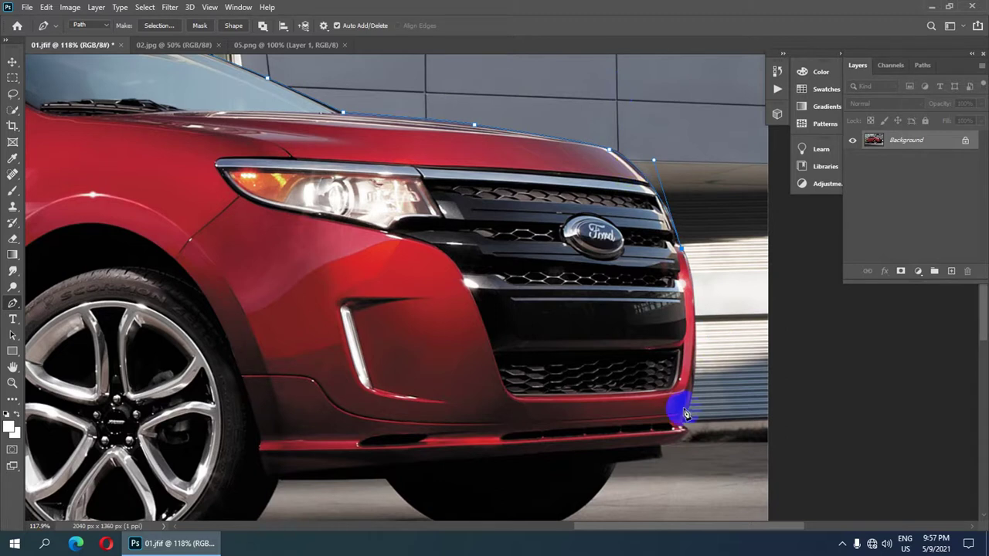
drag(684, 427, 657, 525)
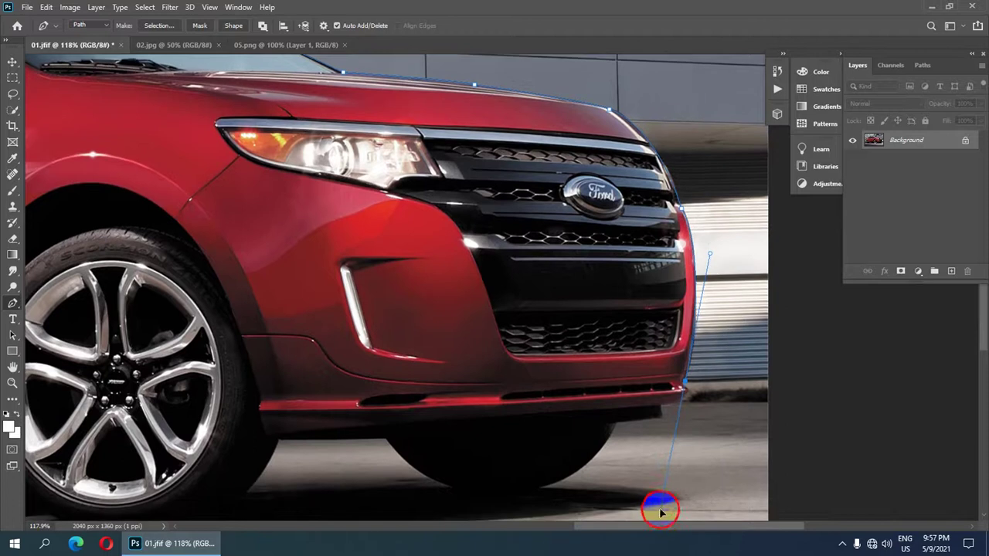
drag(657, 526, 659, 496)
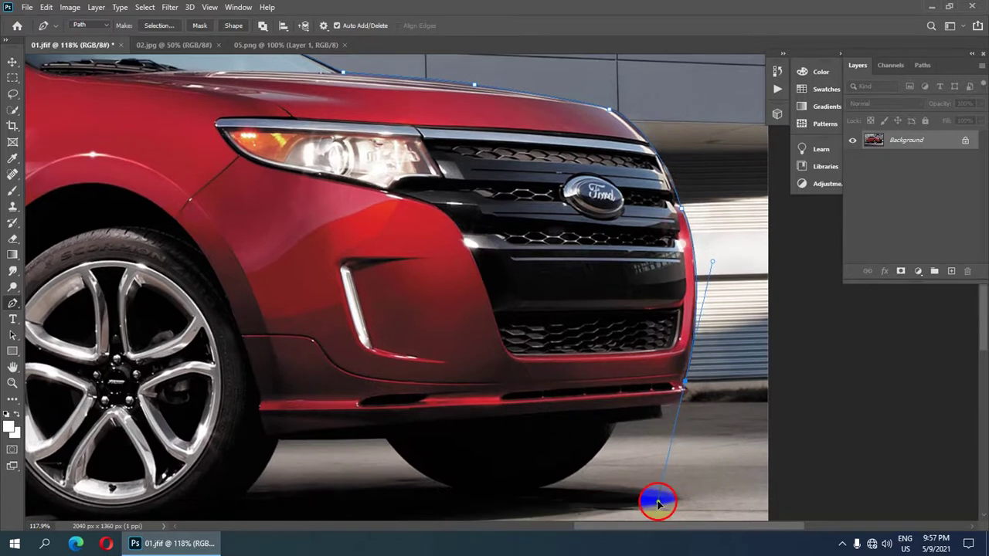
key(super)
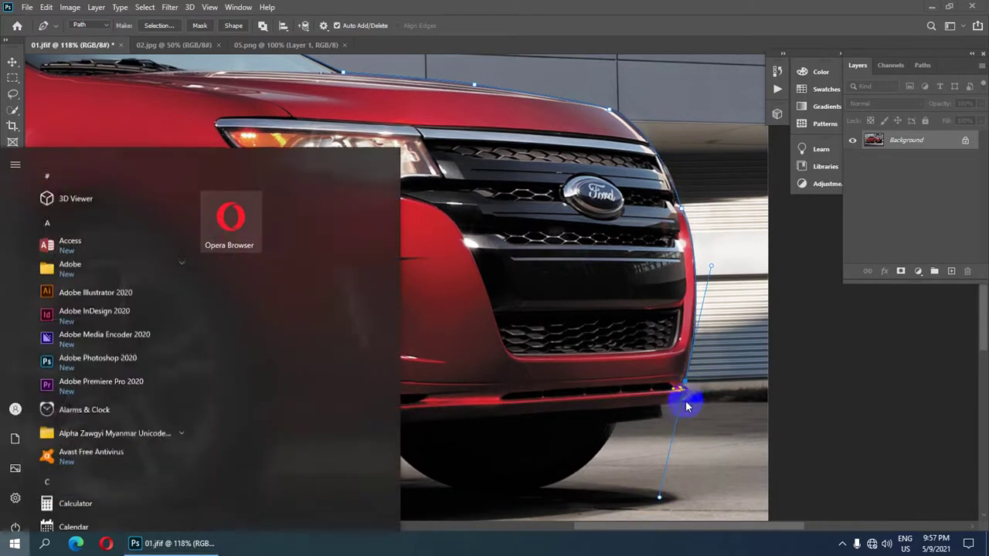
key(super)
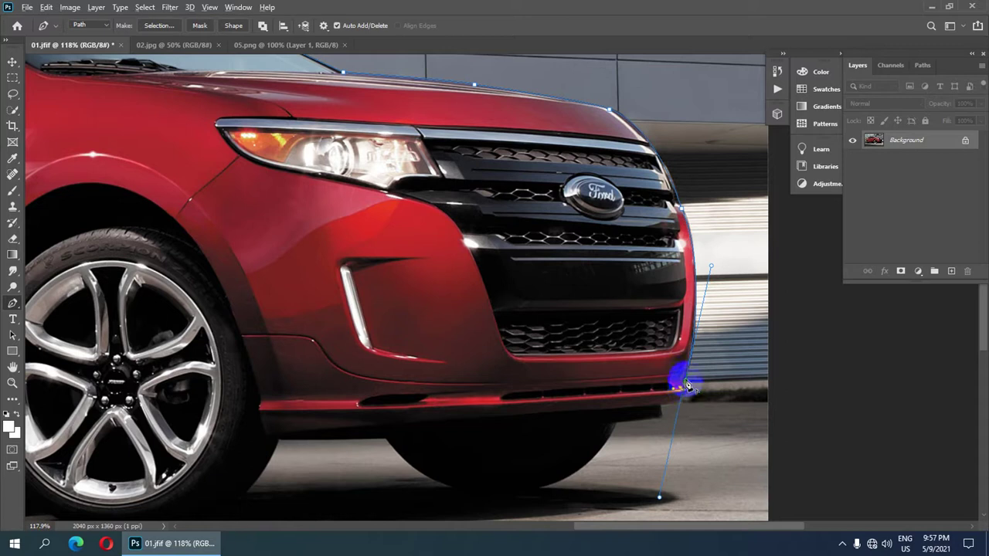
- Curve the path along the lower bumper and the shadow beneath it, using corner anchors
mouse_move(664, 405)
mouse_down()
mouse_move(635, 406)
mouse_move(661, 418)
mouse_move(620, 429)
mouse_up()
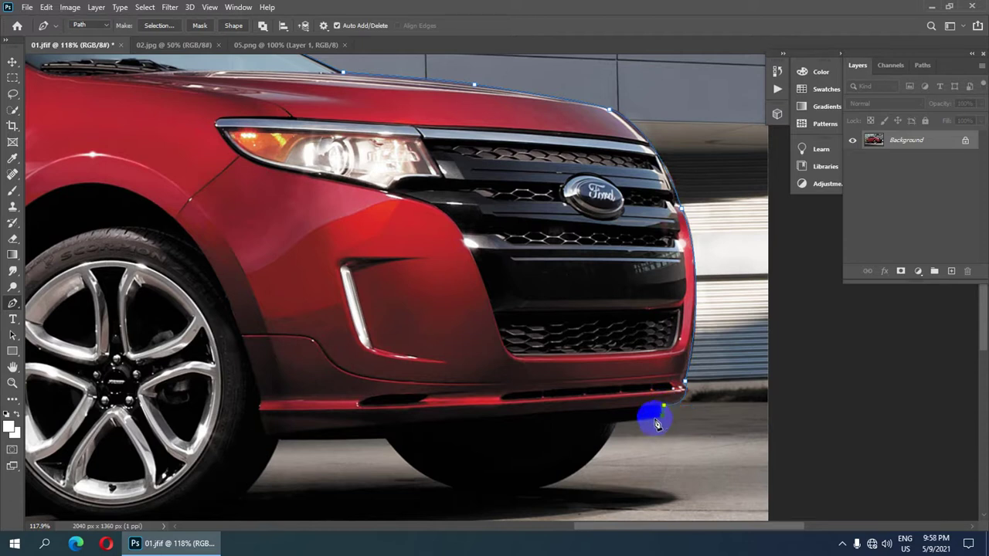
click(617, 424)
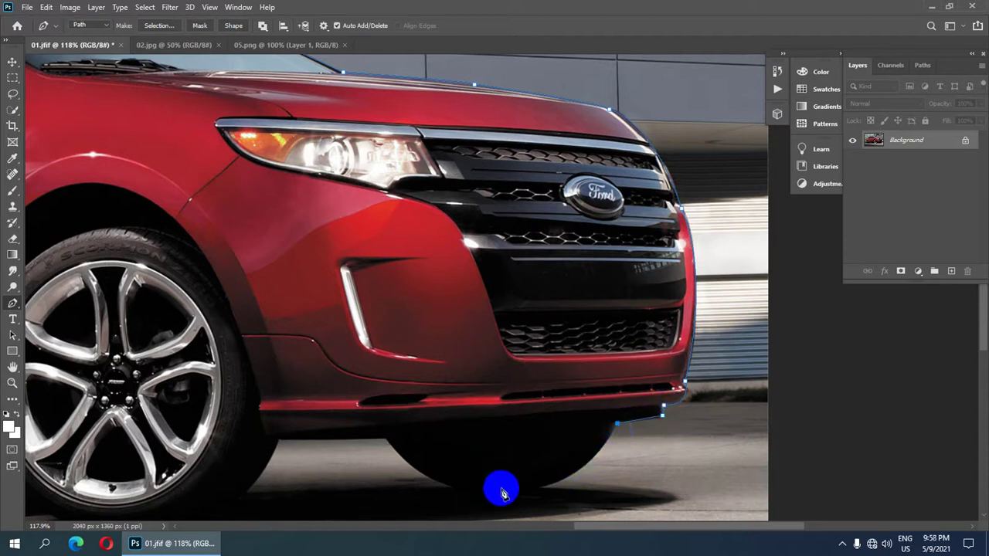
drag(449, 487, 322, 451)
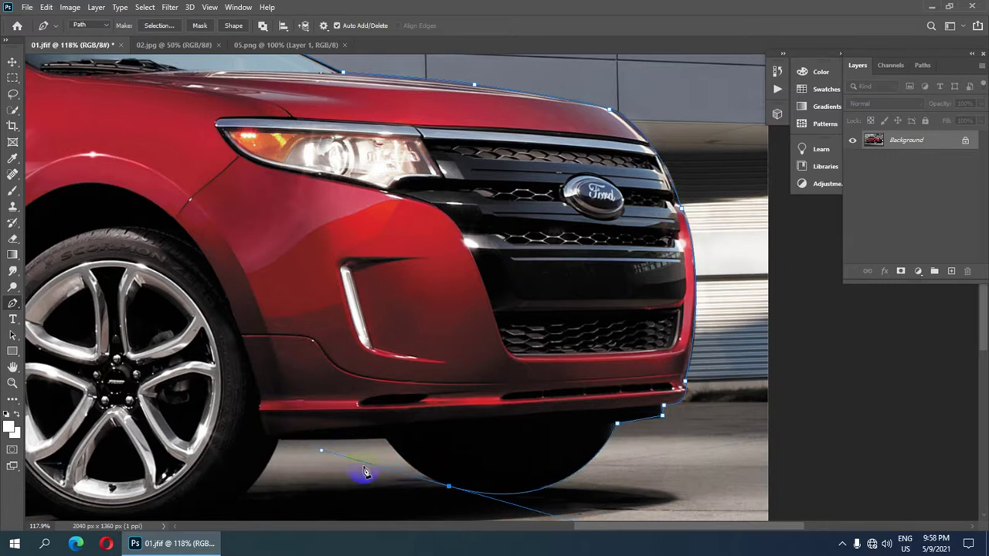
alt+click(449, 487)
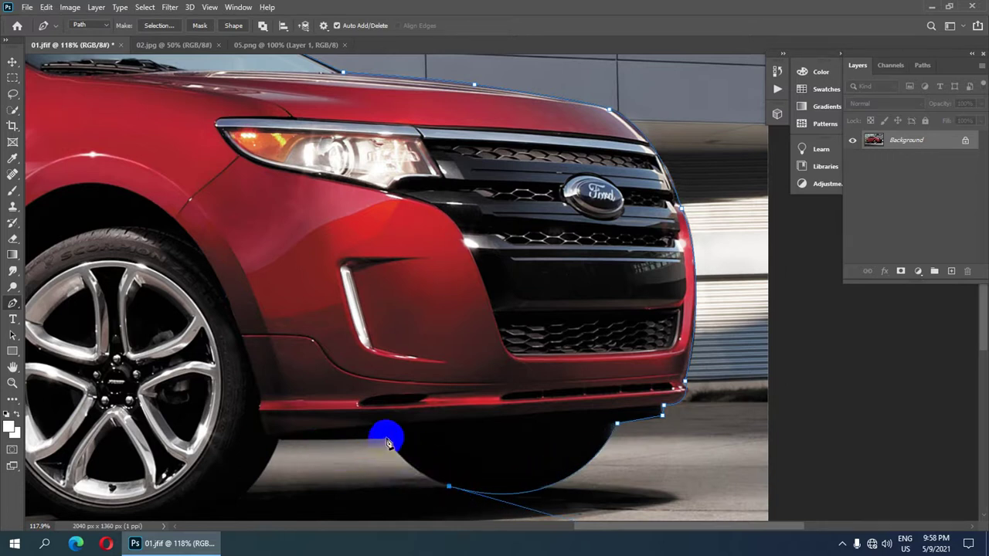
drag(385, 438, 356, 392)
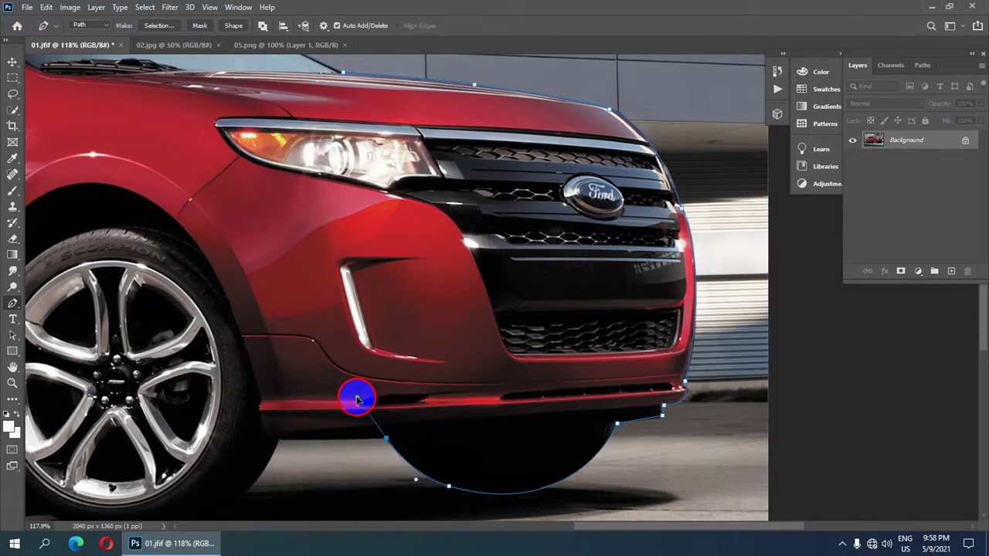
drag(356, 392, 357, 400)
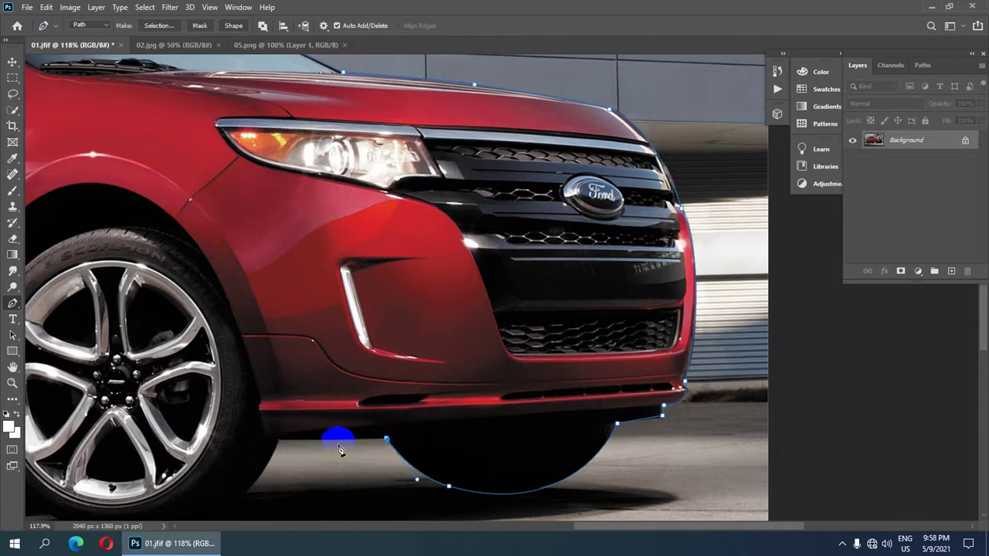
click(387, 439)
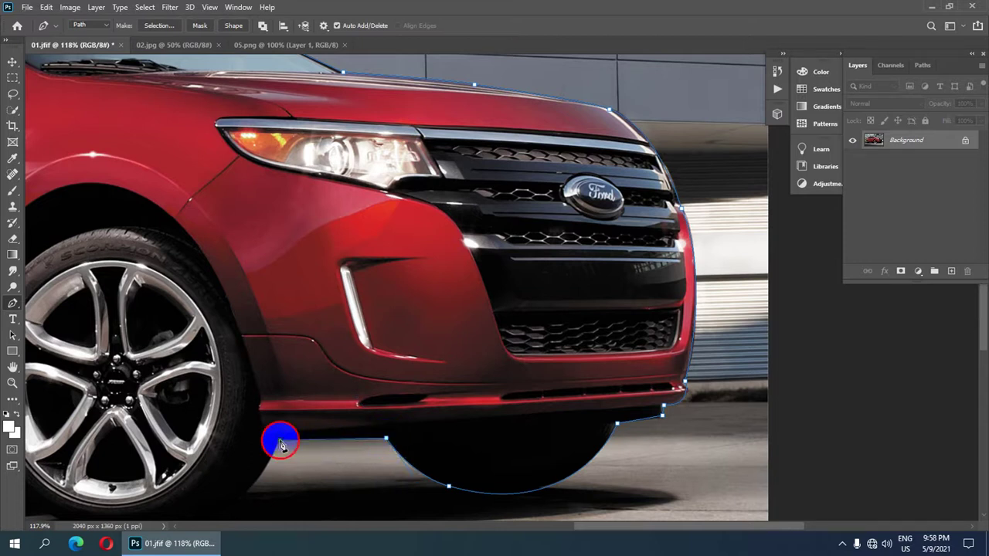
scroll(397, 343, down, 2)
scroll(360, 335, down, 2)
scroll(435, 258, down, 2)
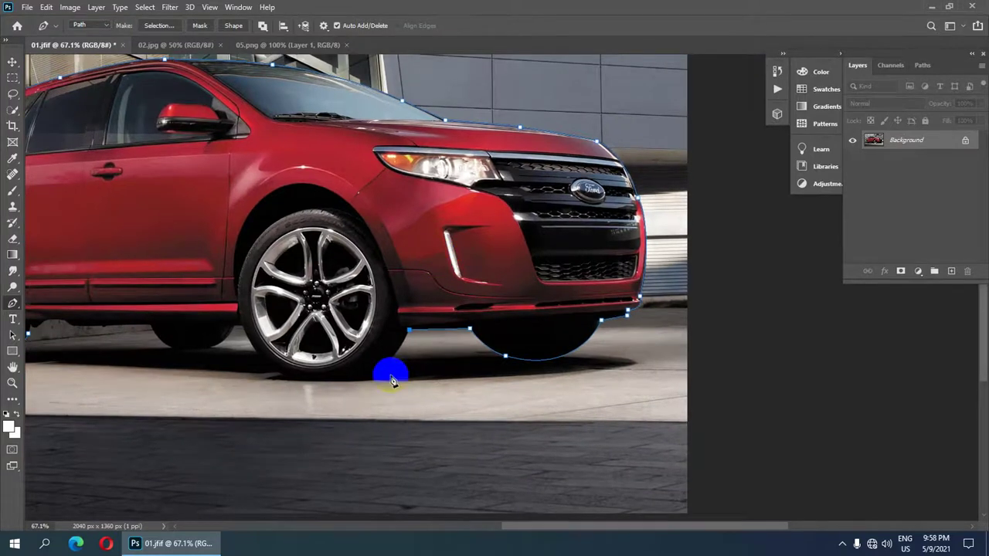
scroll(392, 380, up, 2)
- Wrap the path around the front wheel, under the car's middle and up to the side sill
mouse_move(255, 373)
mouse_down()
mouse_move(162, 328)
mouse_move(131, 329)
mouse_up()
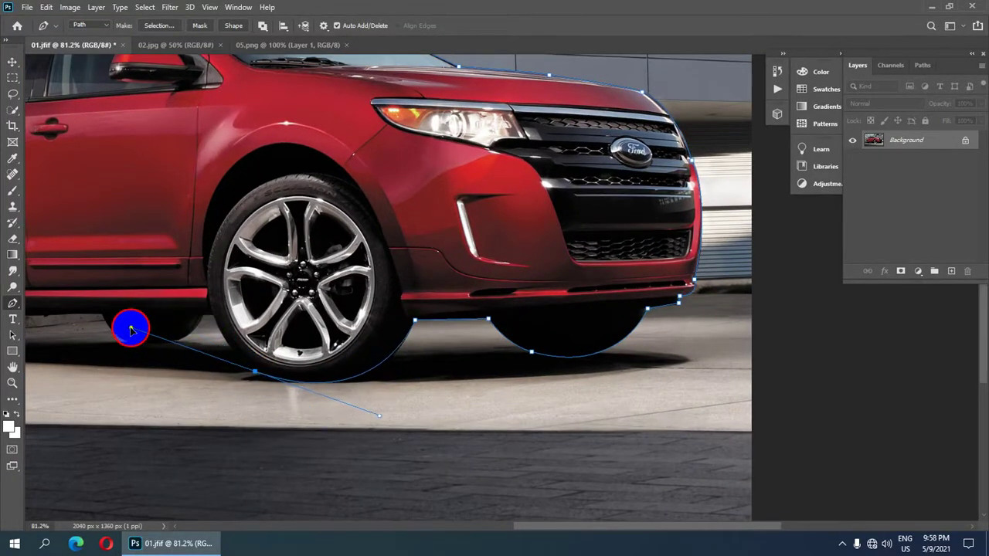
alt+click(256, 376)
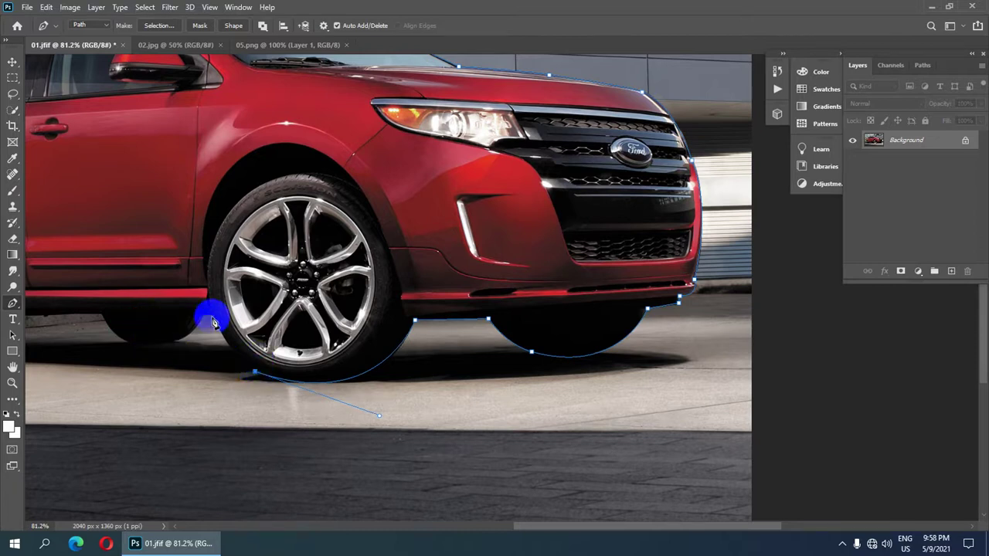
drag(213, 316, 197, 275)
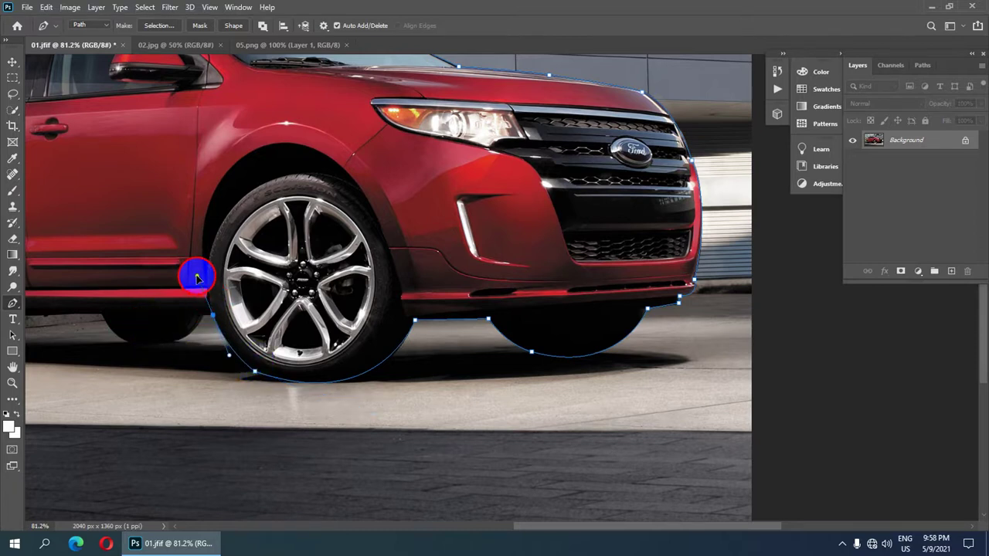
alt+click(214, 317)
drag(451, 249, 521, 251)
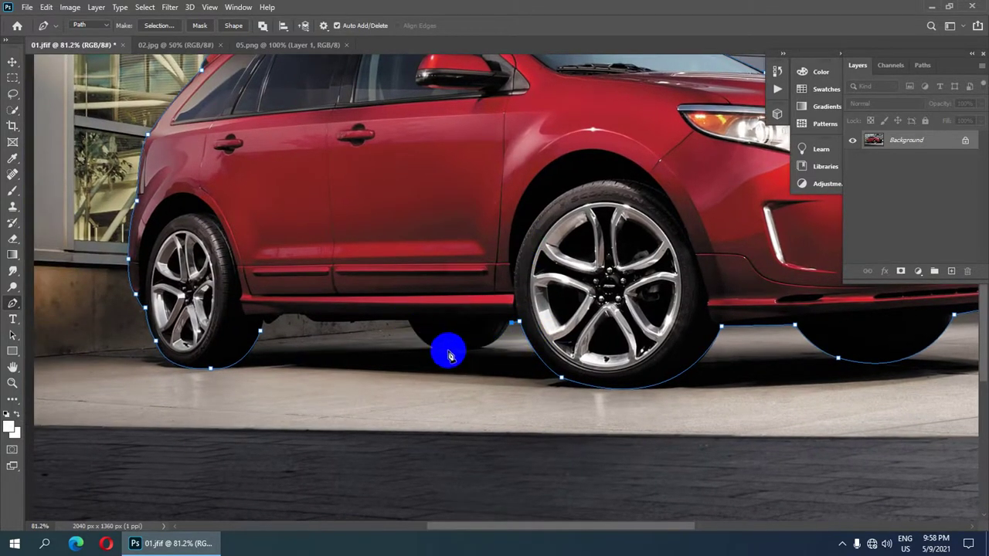
drag(449, 353, 407, 343)
alt+click(448, 353)
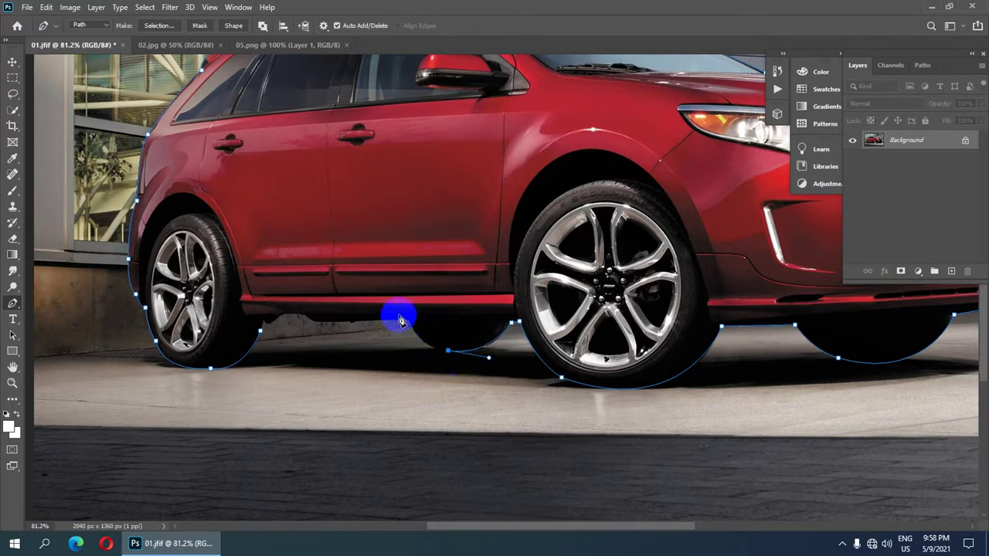
drag(408, 324, 400, 296)
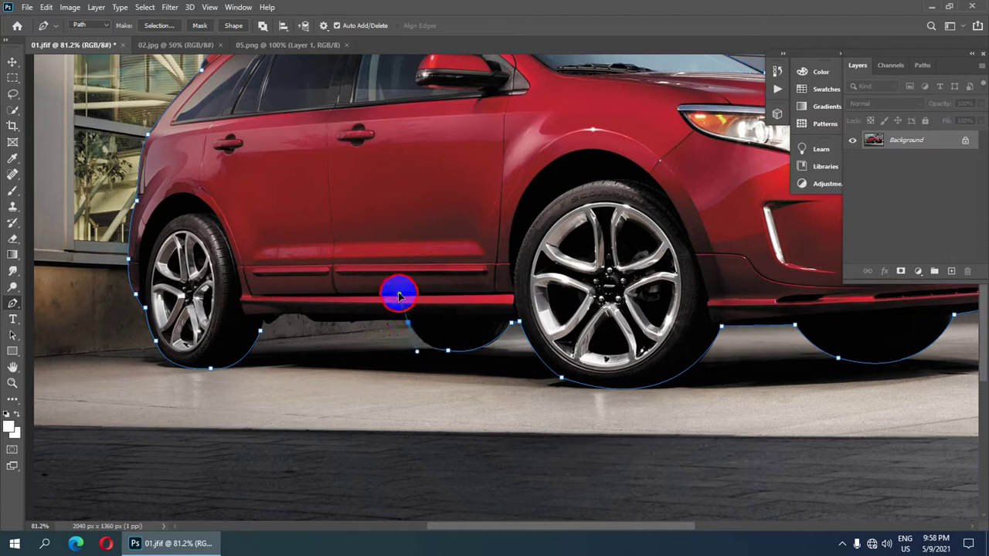
alt+click(409, 324)
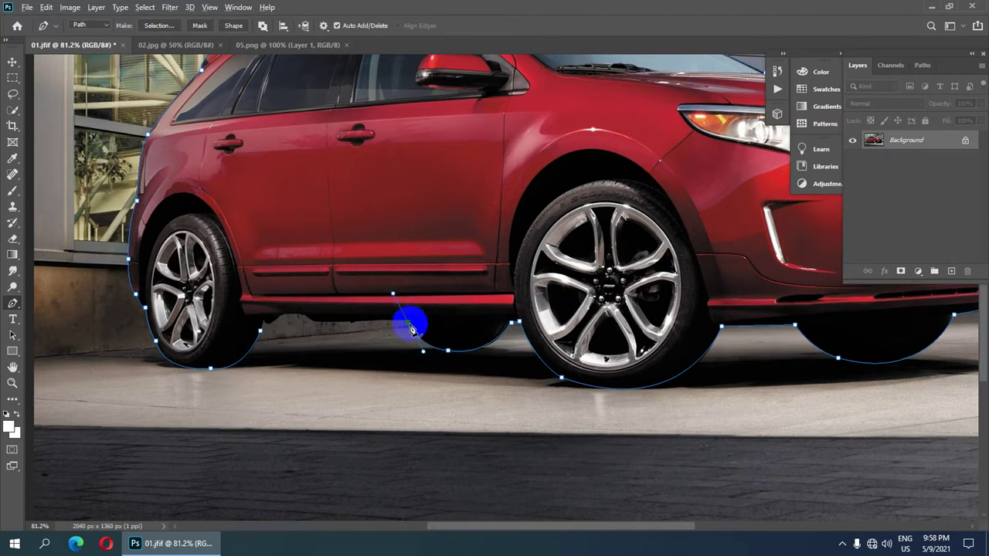
- Run the path along the lower side sill and close it beside the rear wheel
click(313, 322)
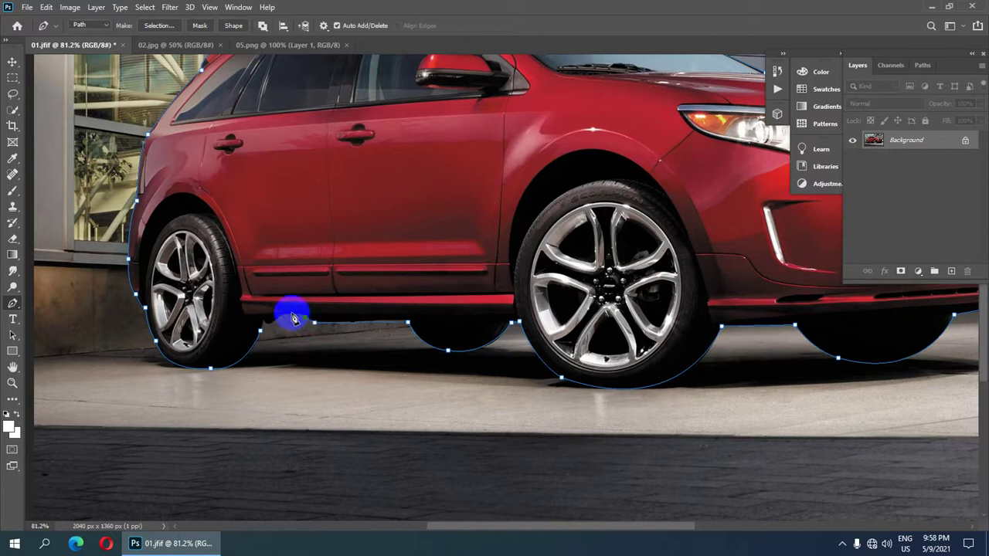
drag(282, 323, 281, 328)
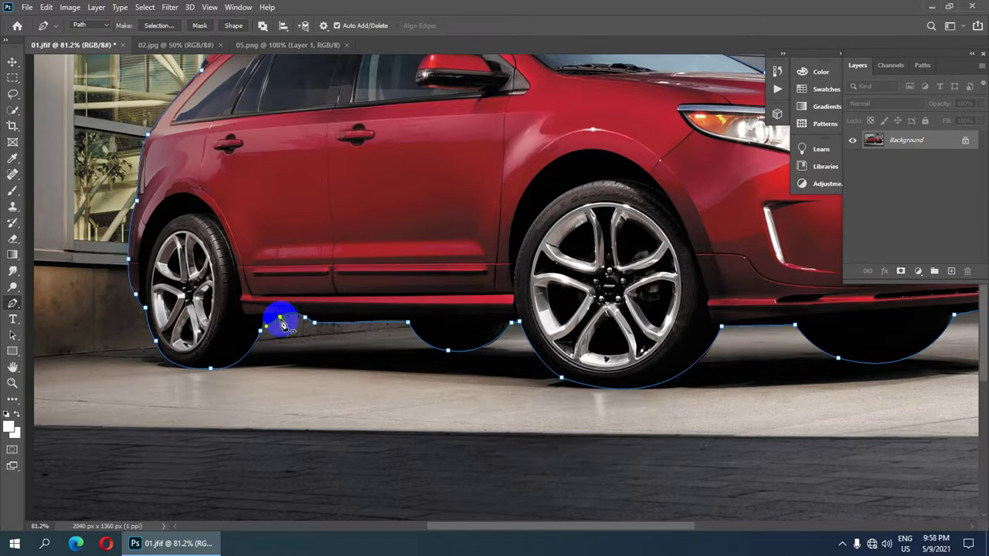
drag(284, 325, 272, 329)
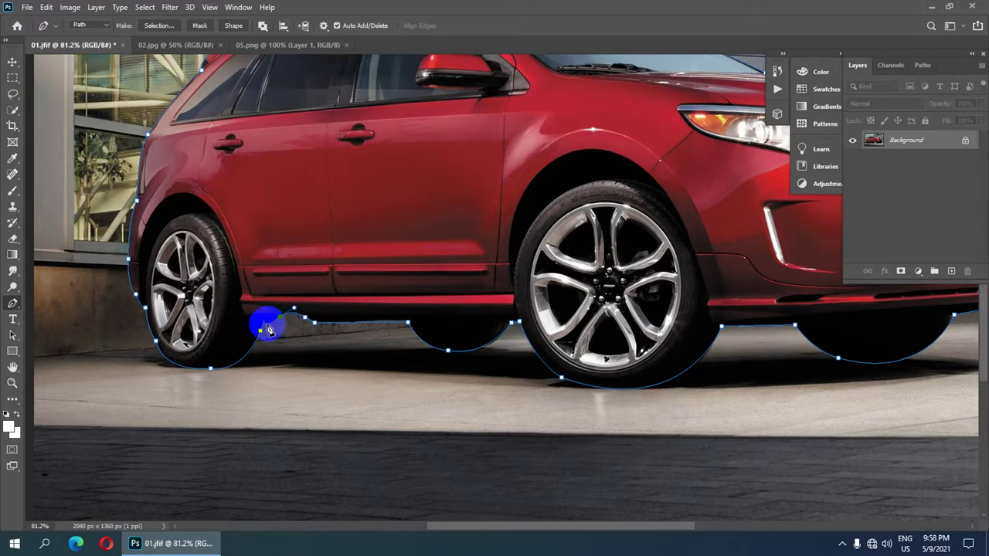
mouse_move(265, 325)
mouse_down()
mouse_move(263, 316)
mouse_move(266, 334)
mouse_up()
scroll(264, 332, down, 4)
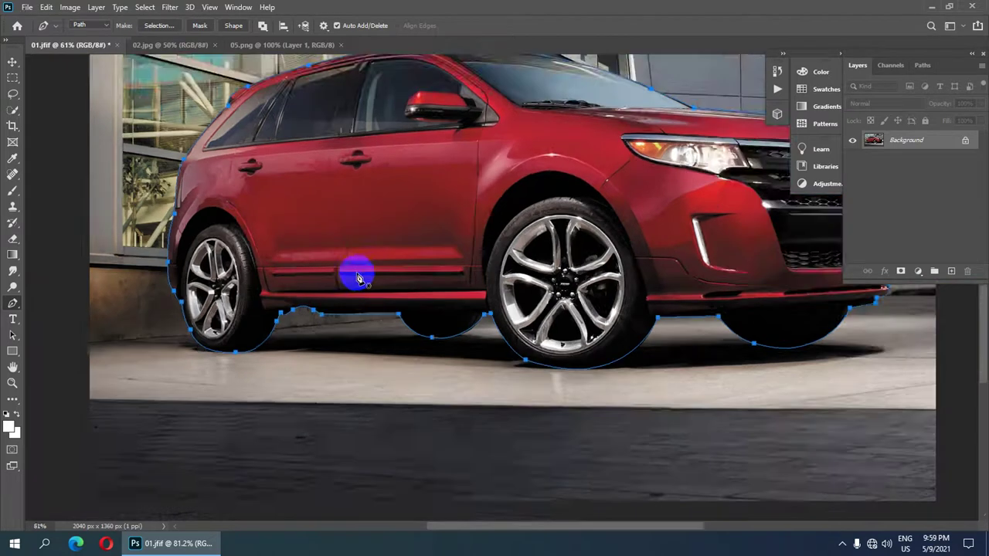
- Turn the path into a 3-pixel feathered selection and copy the car onto Layer 1
right_click(476, 242)
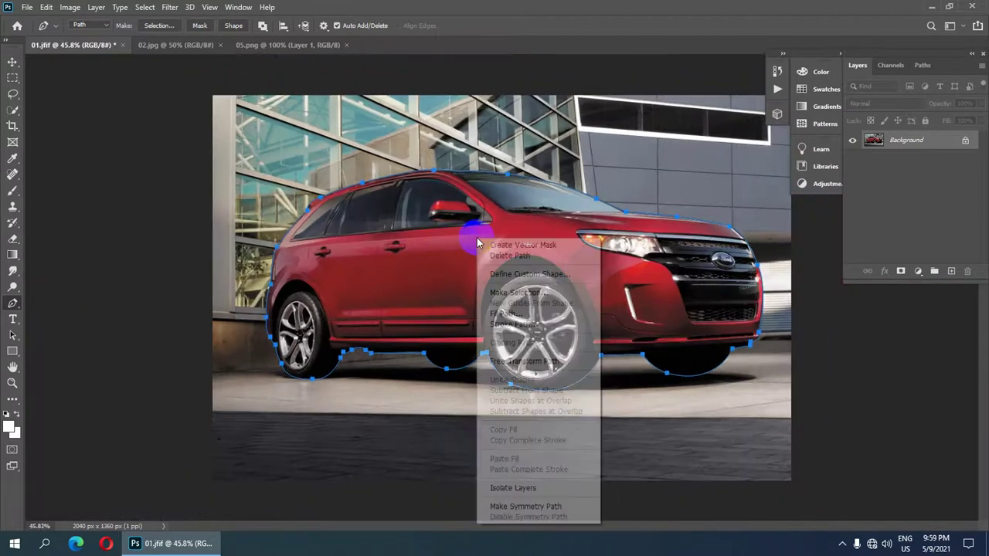
click(517, 291)
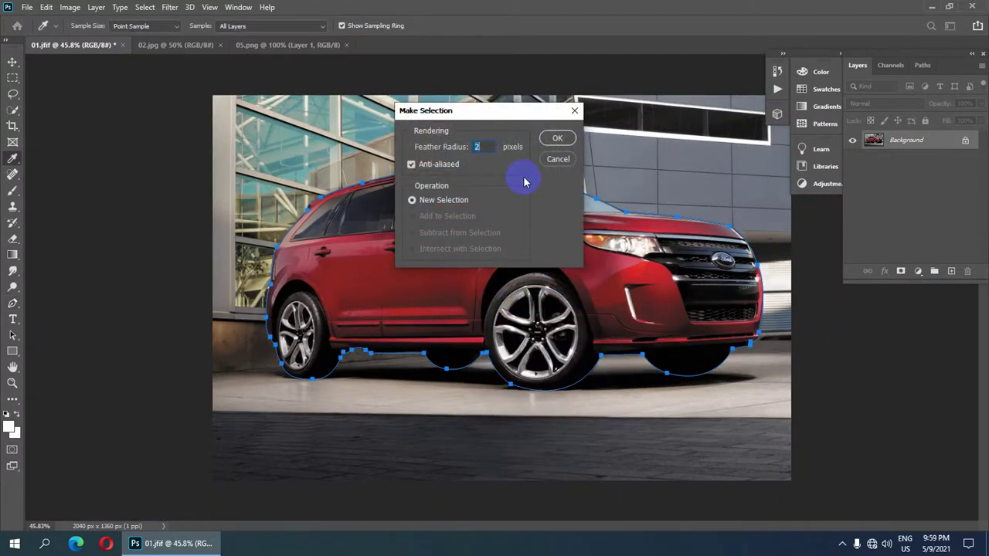
click(558, 139)
scroll(599, 216, down, 1)
scroll(599, 217, down, 1)
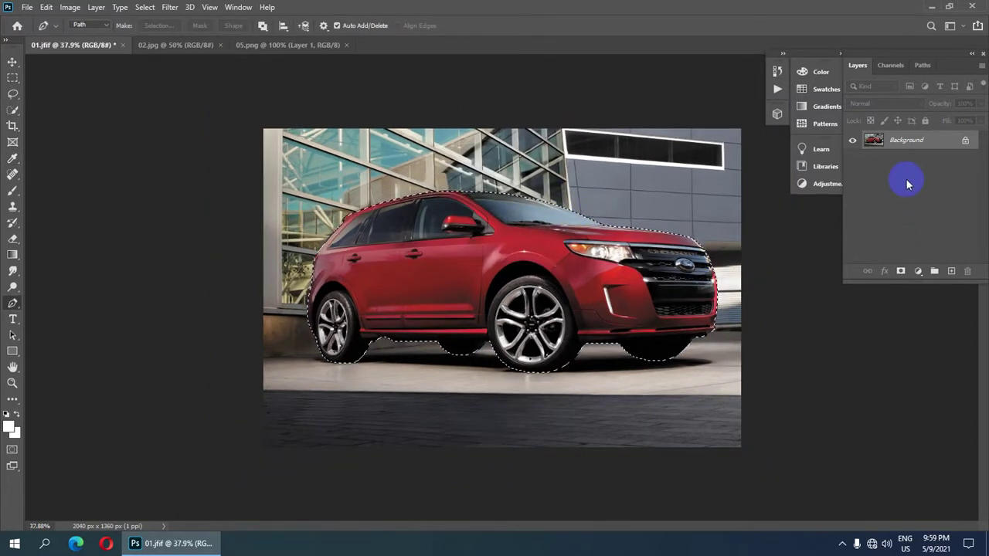
key(ctrl+j)
scroll(724, 236, down, 1)
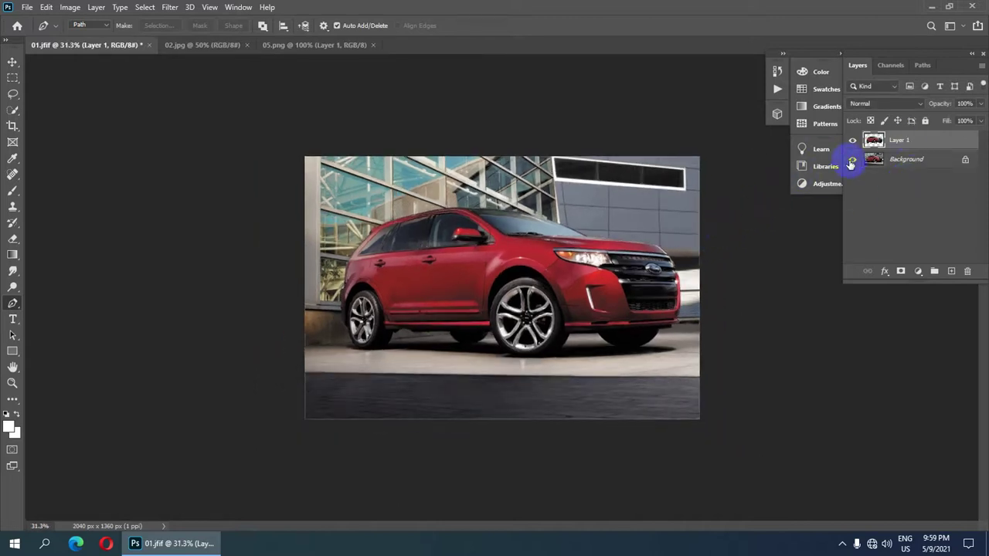
- Toggle the Background layer's visibility to check the cut-out, then bring up 02.jpg
click(852, 159)
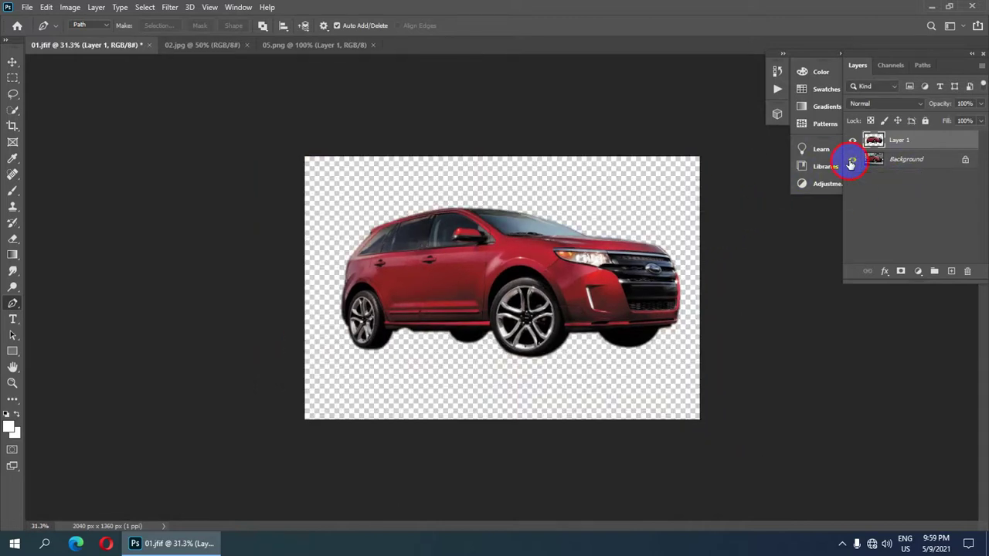
click(850, 163)
click(850, 162)
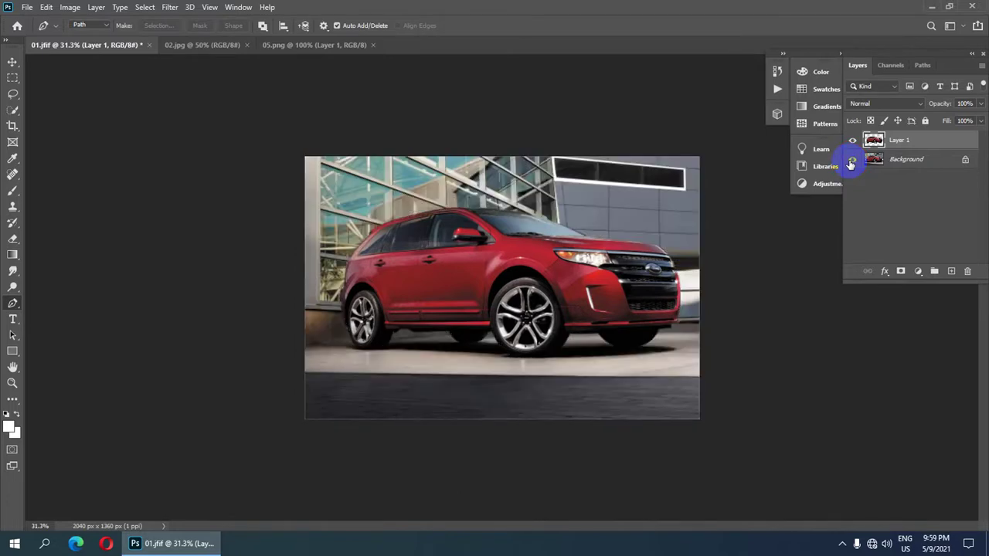
click(220, 50)
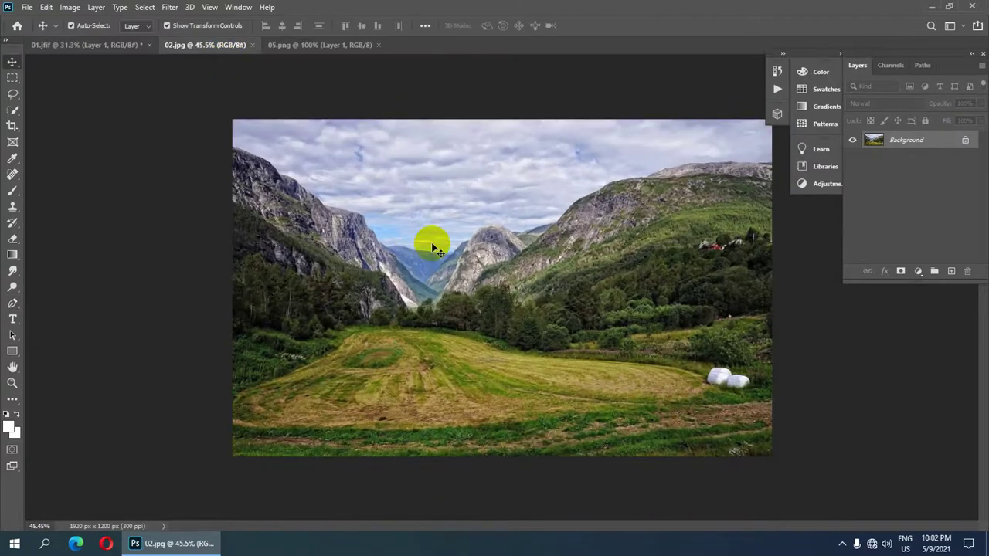
- Crop the meadow photo to 1800 × 1200 px, shifted left, and duplicate it onto Layer 1
key(ctrl+0)
click(13, 126)
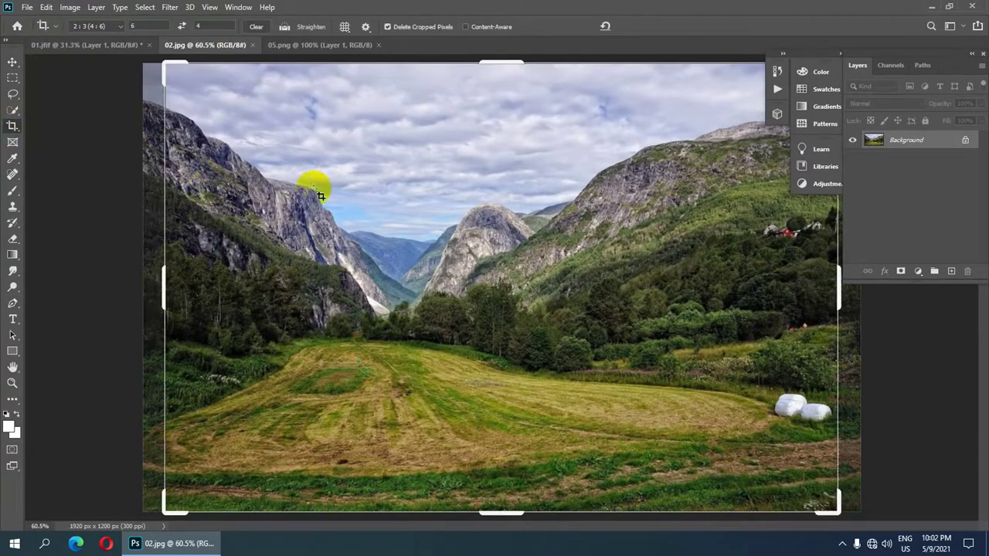
scroll(393, 203, down, 3)
click(398, 205)
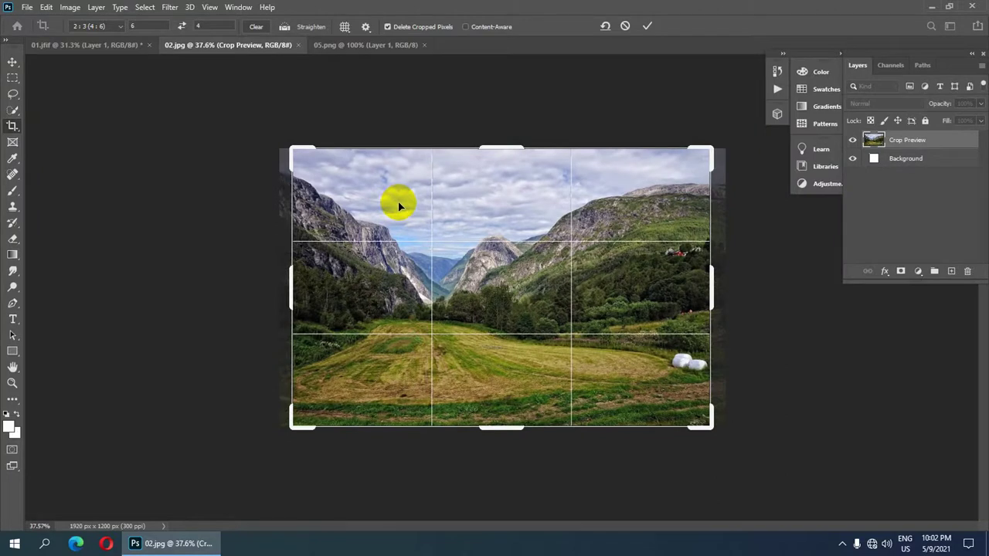
key(Left)
key(Left)
key(Left)
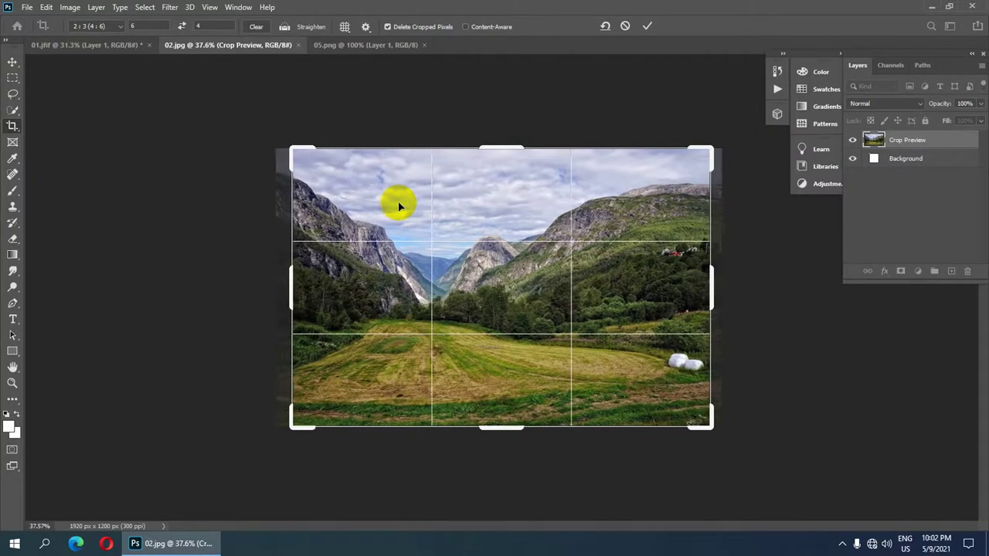
key(Left)
key(Left)
key(Left)
key(Left)
key(Left)
key(Left)
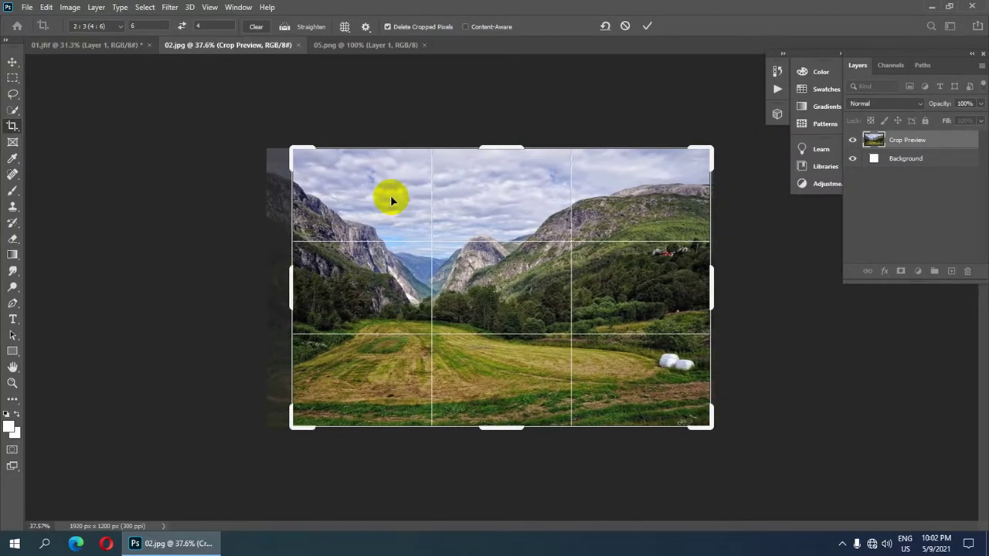
scroll(410, 250, up, 1)
scroll(411, 249, up, 1)
scroll(410, 246, down, 1)
double_click(495, 177)
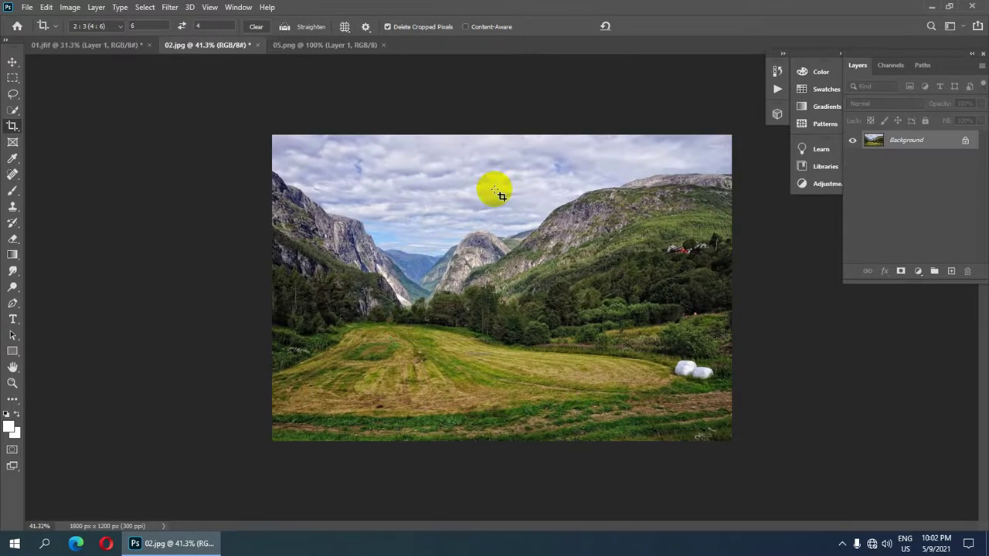
scroll(527, 319, up, 1)
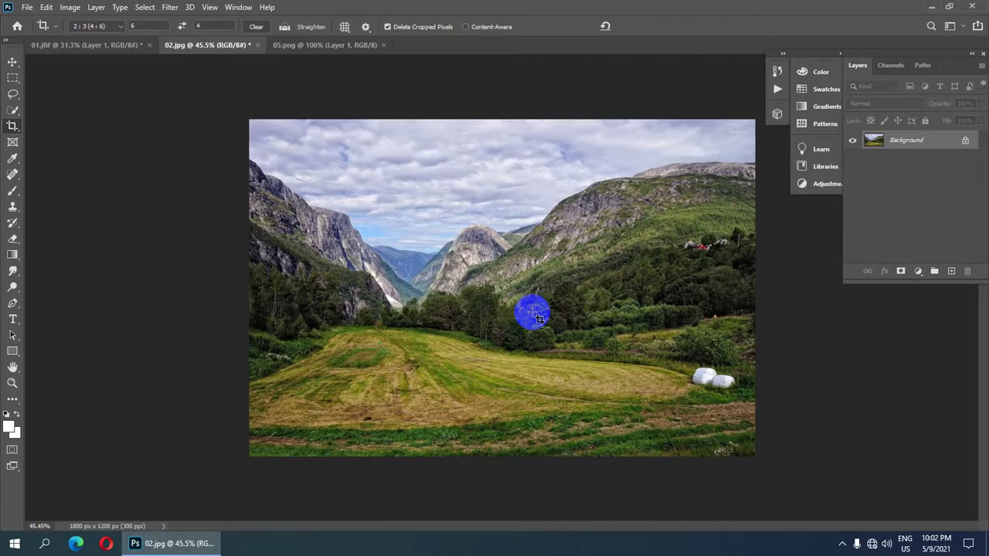
key(ctrl+j)
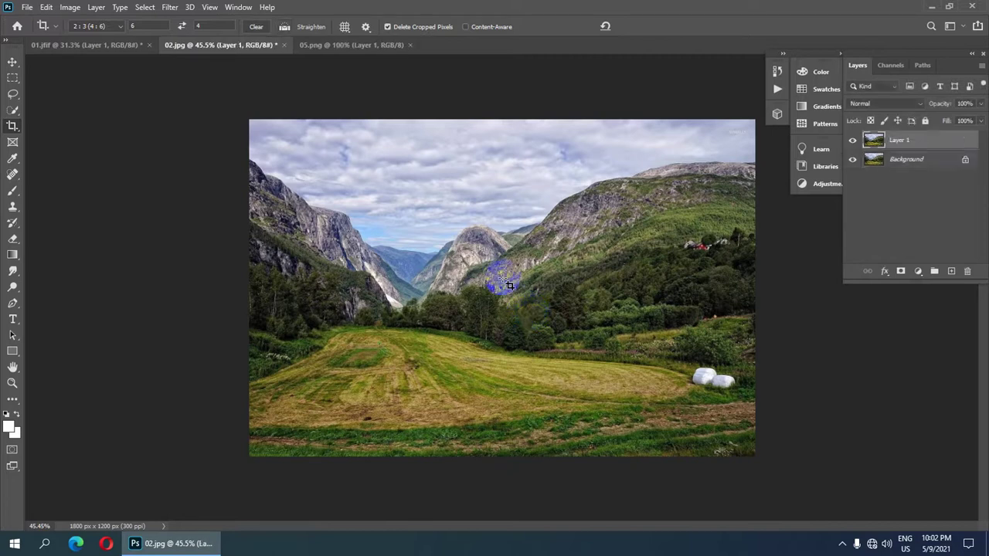
- Move the meadow layer into 01.jfif beneath the car and hide the original Background
key(v)
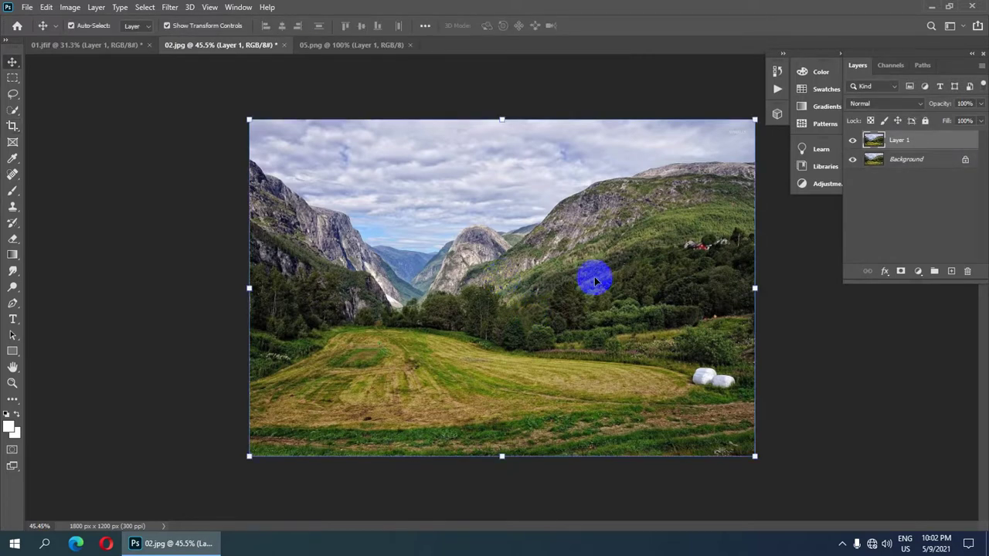
mouse_move(544, 342)
mouse_down()
mouse_move(361, 231)
mouse_move(525, 392)
mouse_move(503, 295)
mouse_up()
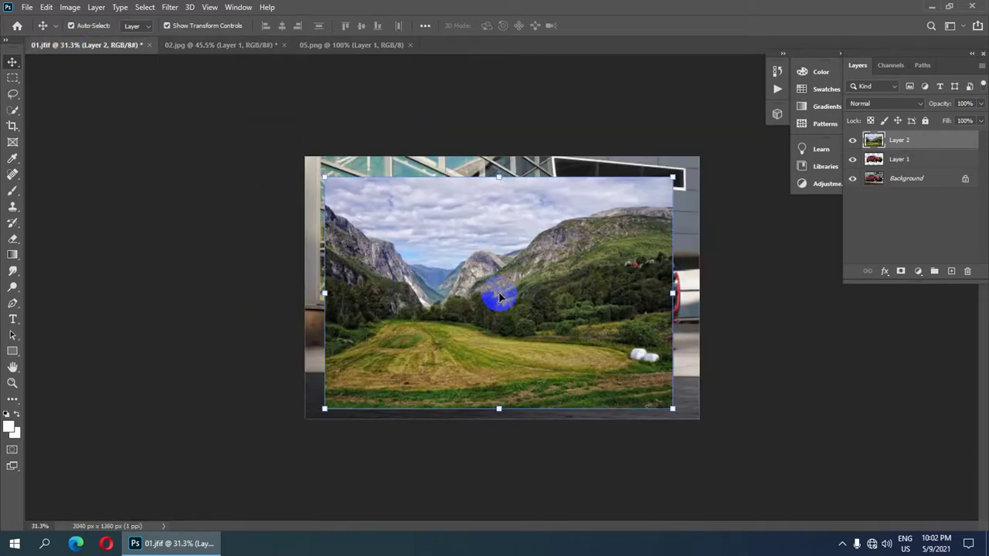
click(854, 181)
mouse_move(879, 158)
mouse_down()
mouse_move(889, 163)
mouse_move(888, 147)
mouse_up()
- Scale the meadow layer up until it fills the whole canvas
key(ctrl+minus)
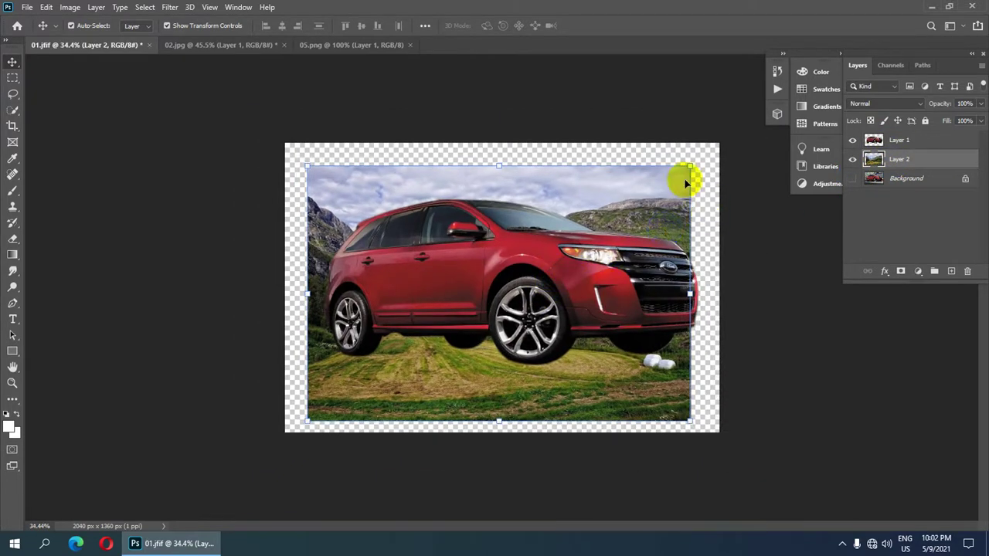
drag(690, 165, 704, 160)
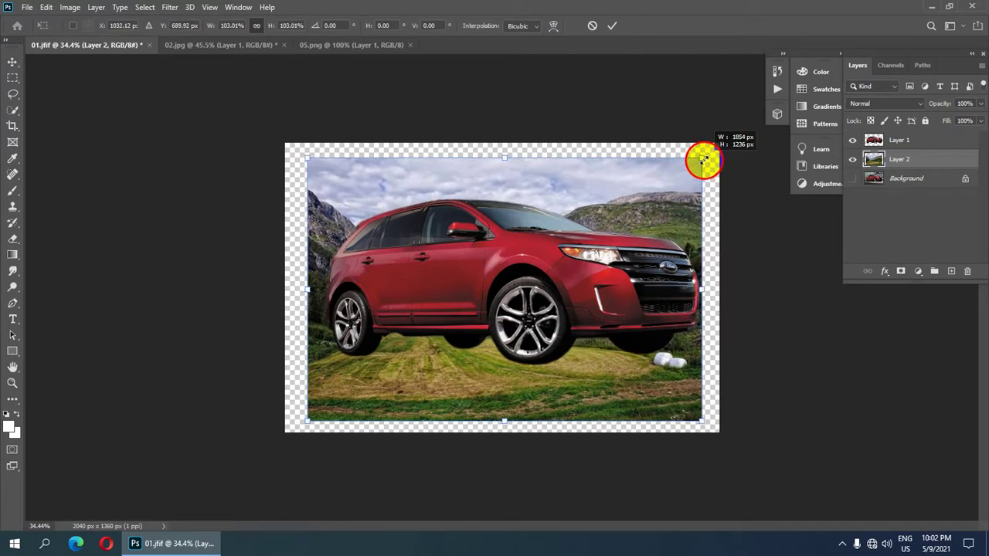
drag(704, 159, 720, 141)
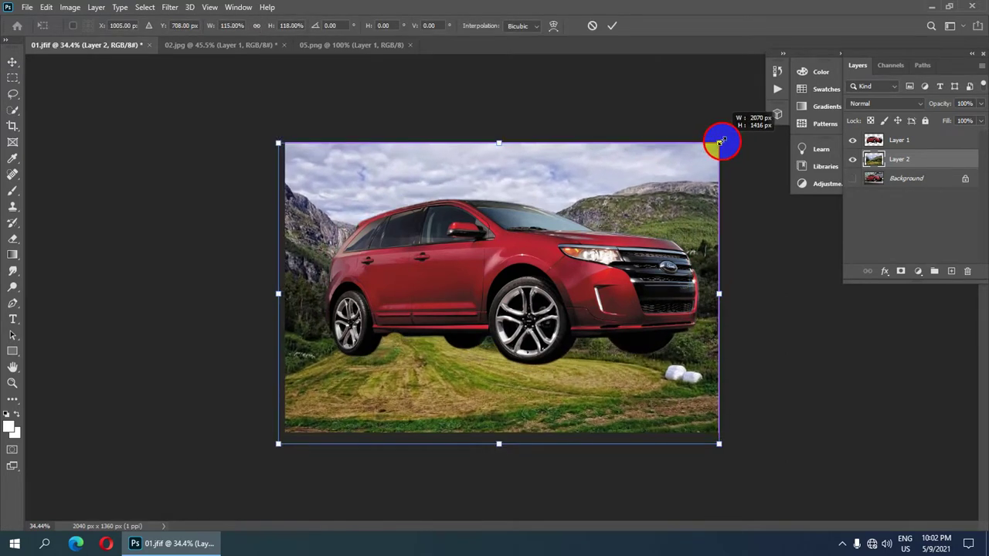
- Shrink the car layer to about 41% of its size
click(873, 139)
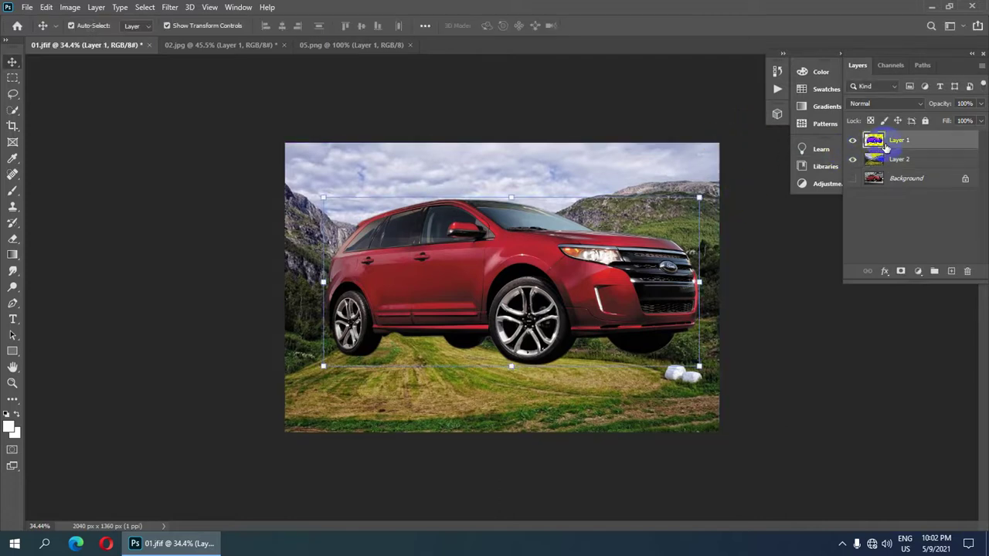
mouse_move(699, 197)
mouse_down()
mouse_move(555, 282)
mouse_move(491, 292)
mouse_up()
drag(387, 328, 393, 372)
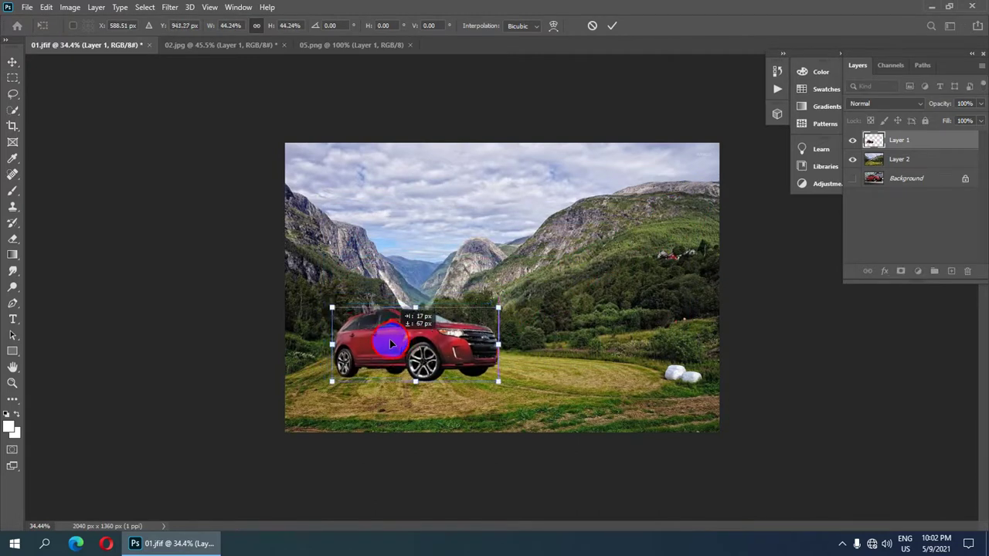
drag(498, 335, 510, 329)
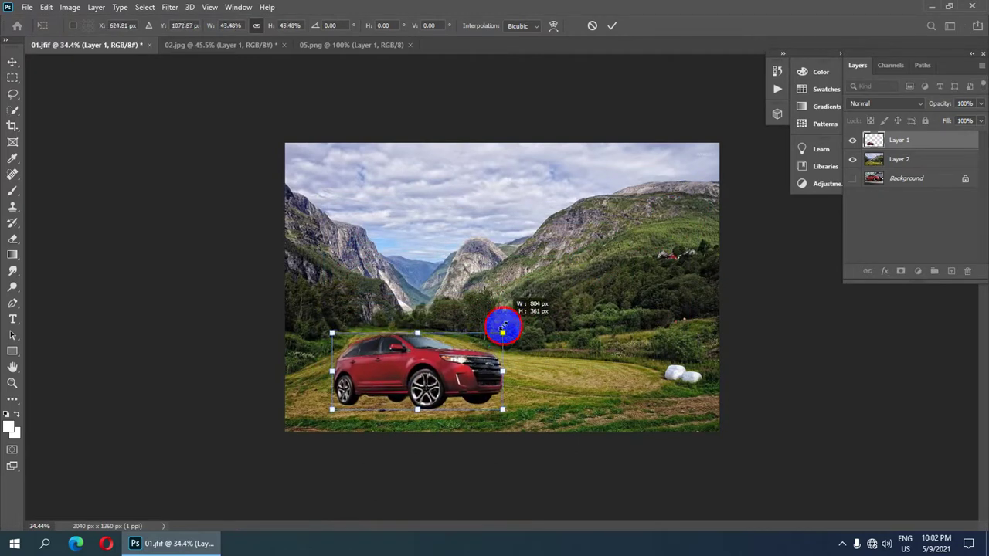
drag(415, 379, 429, 384)
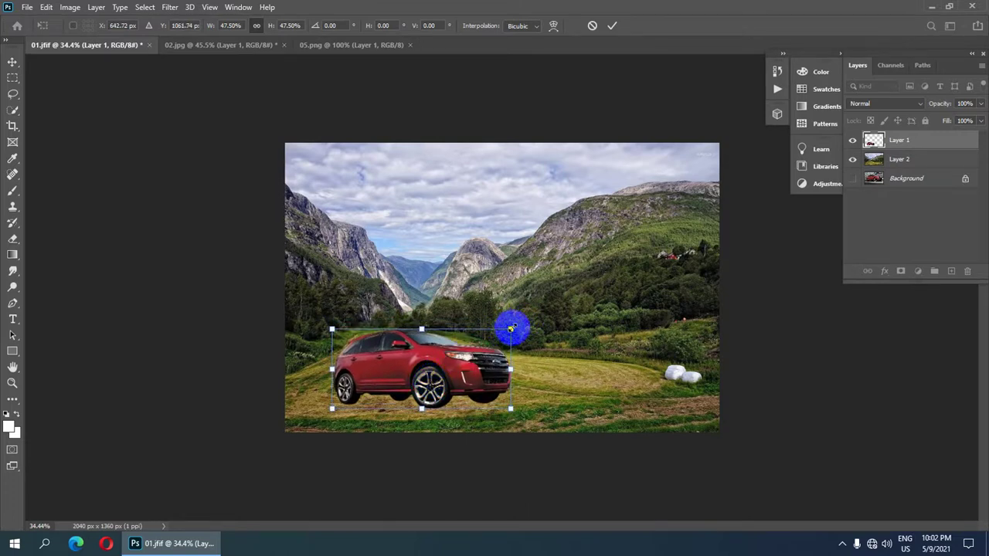
drag(511, 330, 484, 341)
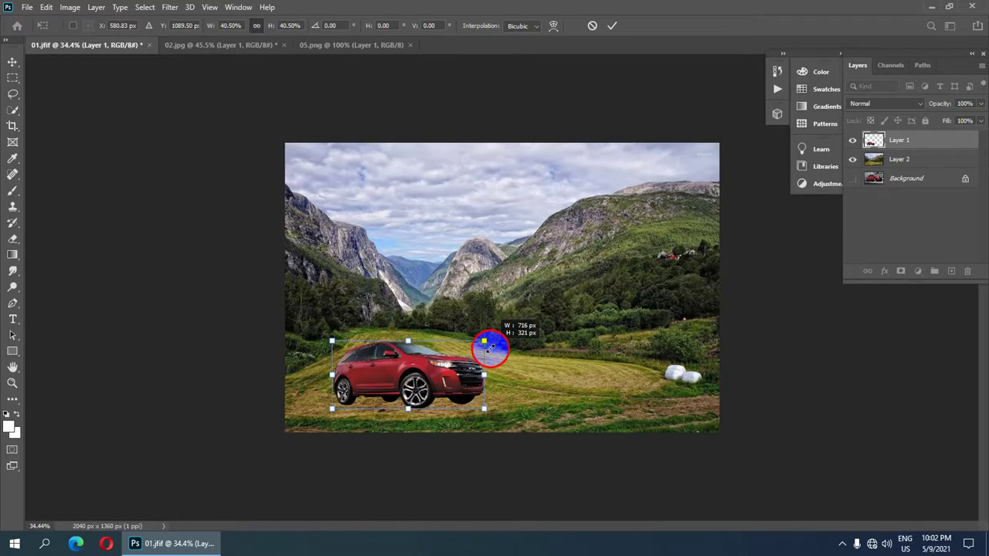
- Position the car on the meadow grass left of centre and commit the transform
drag(450, 370, 493, 339)
scroll(463, 353, up, 1)
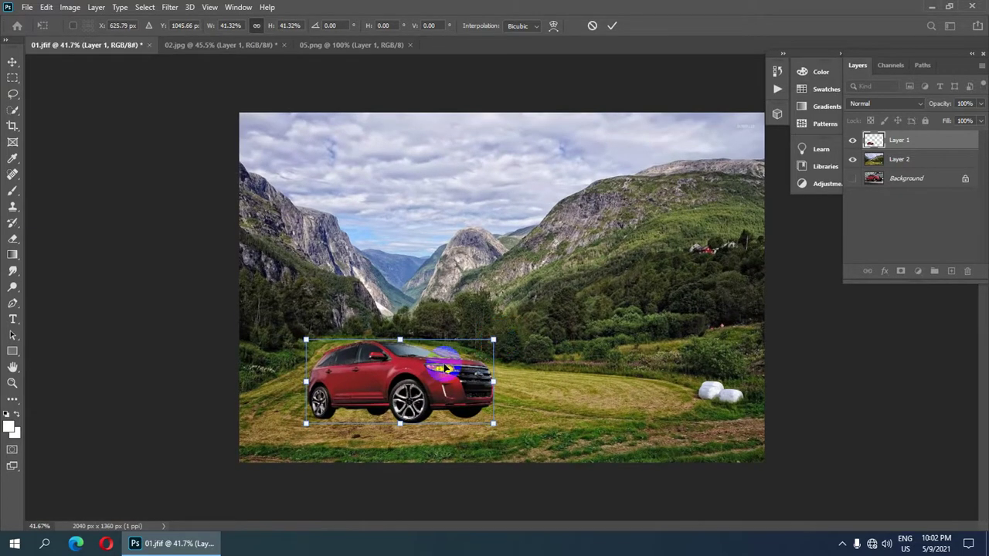
drag(442, 372, 448, 372)
scroll(482, 338, down, 1)
scroll(546, 276, up, 2)
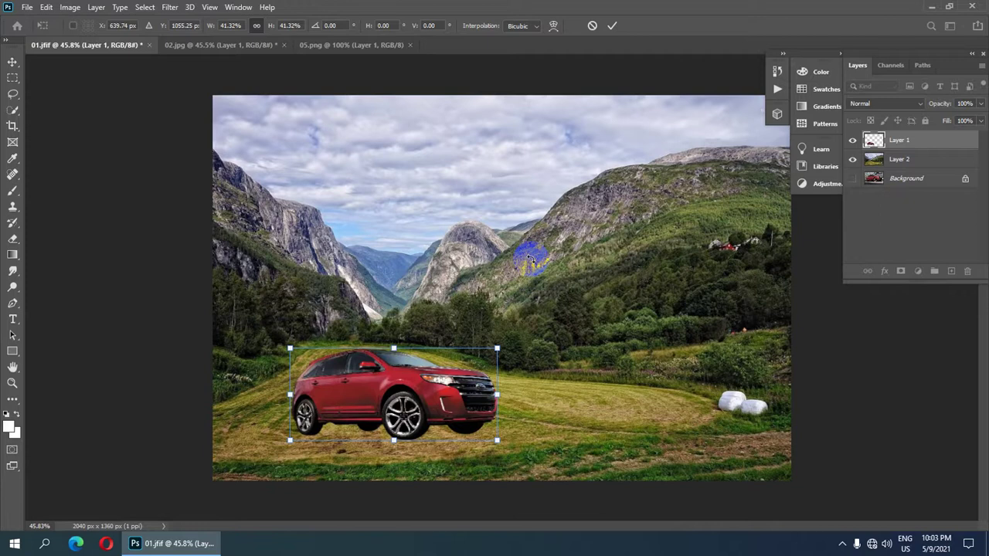
scroll(531, 259, up, 1)
click(613, 26)
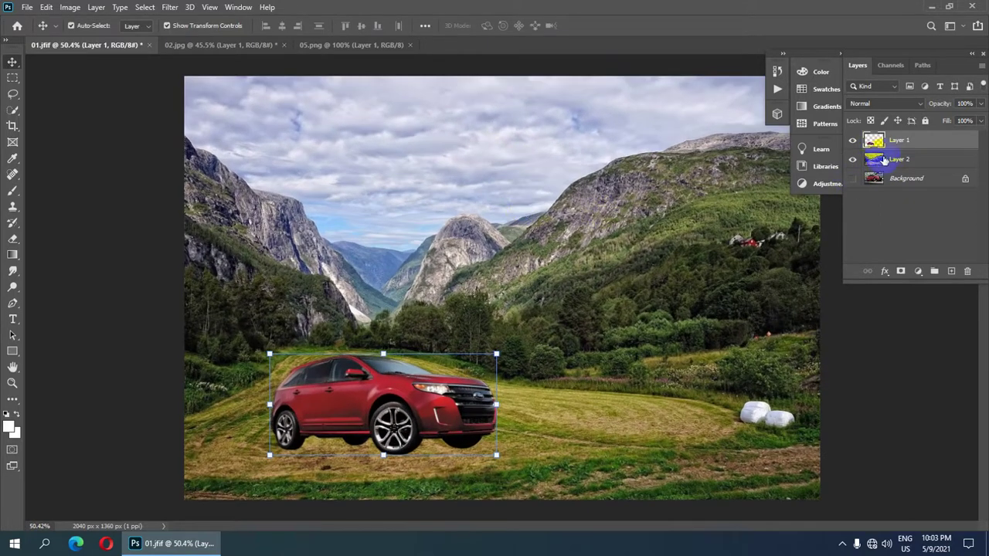
- Select Layer 2 and switch to the Magnetic Lasso Tool
click(886, 166)
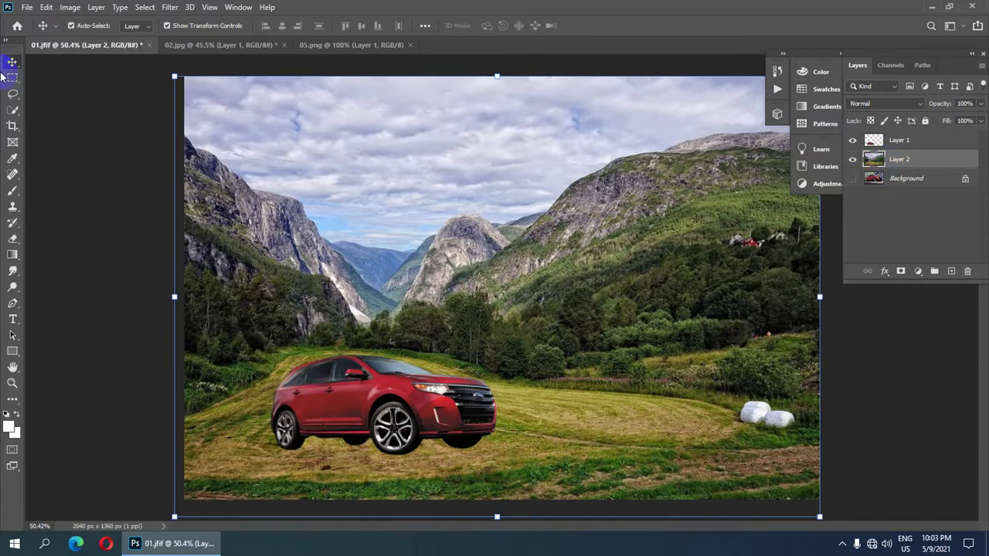
click(13, 95)
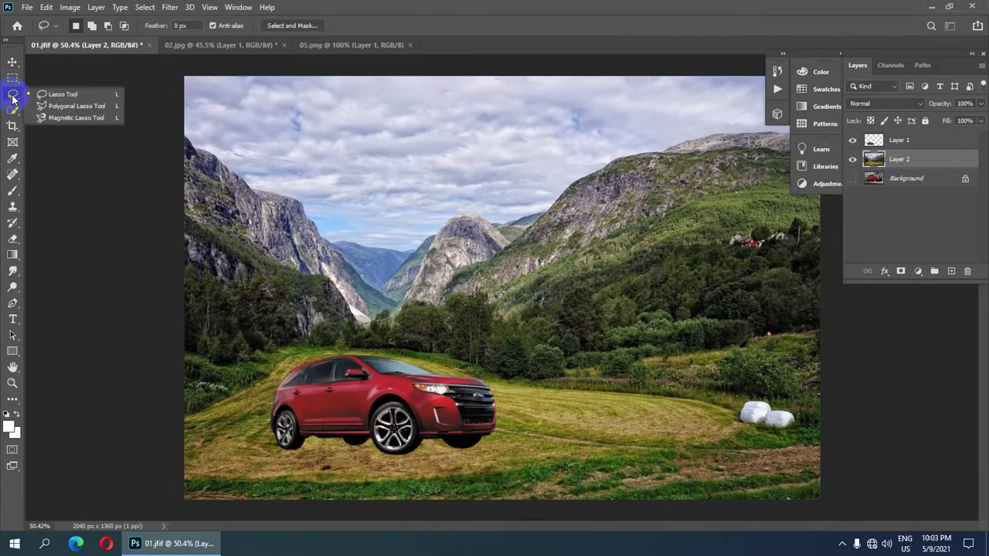
click(66, 120)
scroll(397, 144, up, 1)
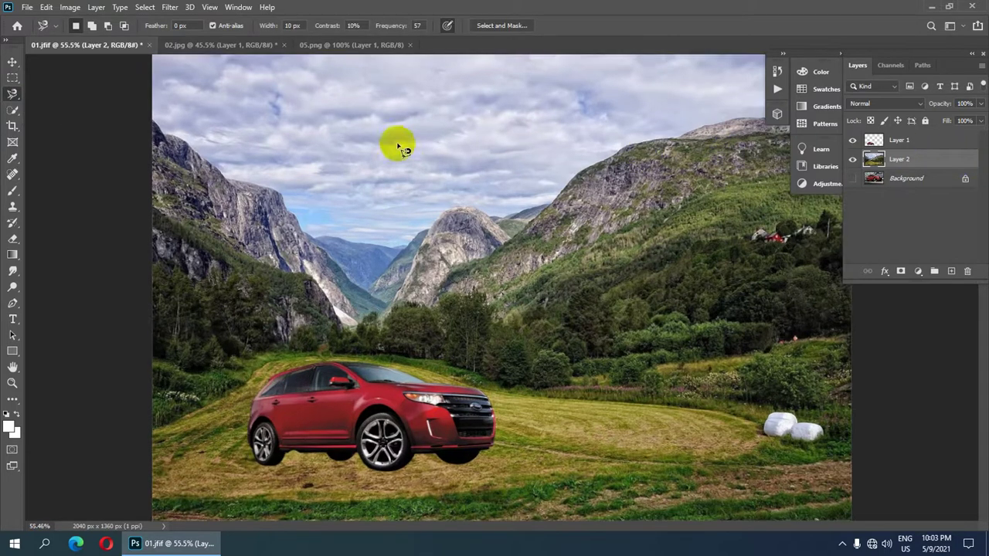
scroll(294, 143, up, 1)
scroll(254, 137, down, 3)
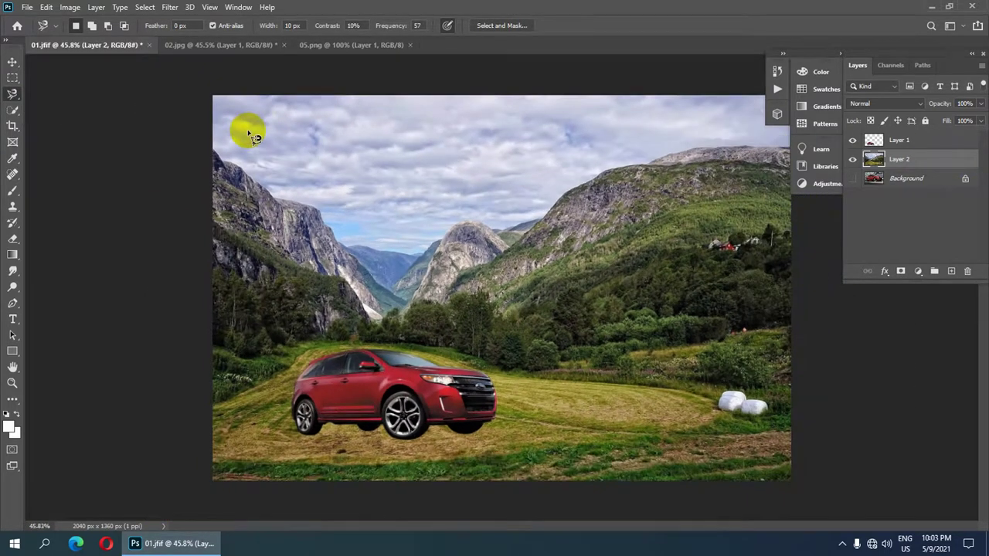
scroll(255, 137, down, 1)
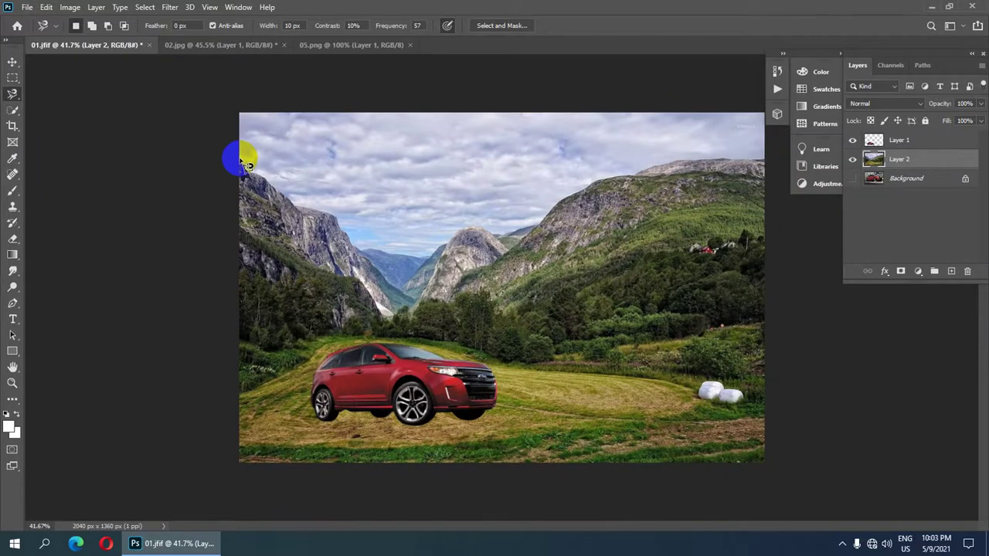
- Trace a closed Magnetic Lasso path along the mountain ridgeline and the image edges
mouse_move(248, 169)
mouse_down()
mouse_move(265, 172)
mouse_move(306, 214)
mouse_move(340, 223)
mouse_move(362, 253)
mouse_move(406, 259)
mouse_move(457, 247)
mouse_up()
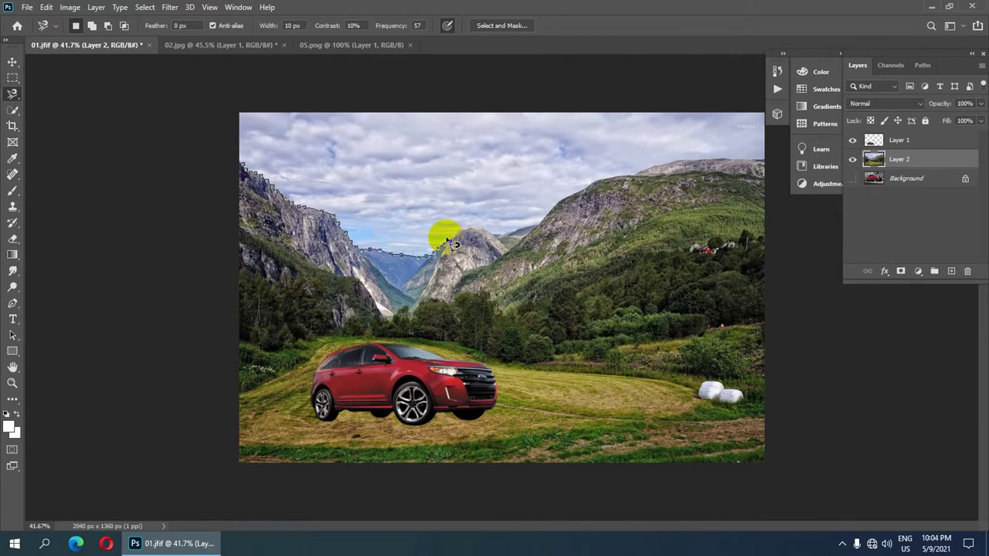
mouse_move(450, 244)
mouse_down()
mouse_move(475, 230)
mouse_move(517, 242)
mouse_move(624, 164)
mouse_move(669, 156)
mouse_move(768, 165)
mouse_move(790, 276)
mouse_move(788, 471)
mouse_move(730, 510)
mouse_move(521, 515)
mouse_move(221, 461)
mouse_move(227, 229)
mouse_move(247, 172)
mouse_up()
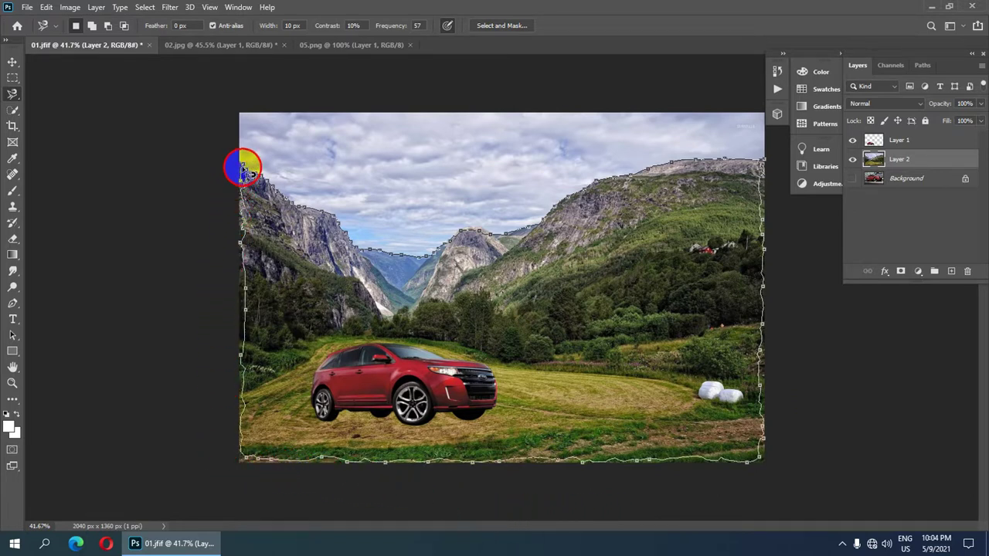
click(246, 170)
- Copy the selected land onto new Layer 3 and switch to the Move tool
scroll(360, 214, down, 2)
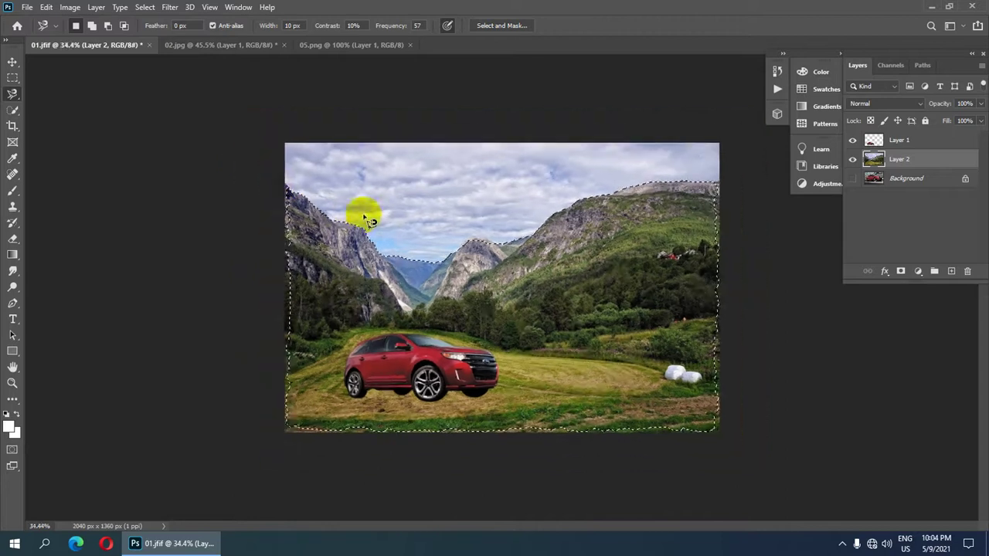
scroll(503, 327, up, 1)
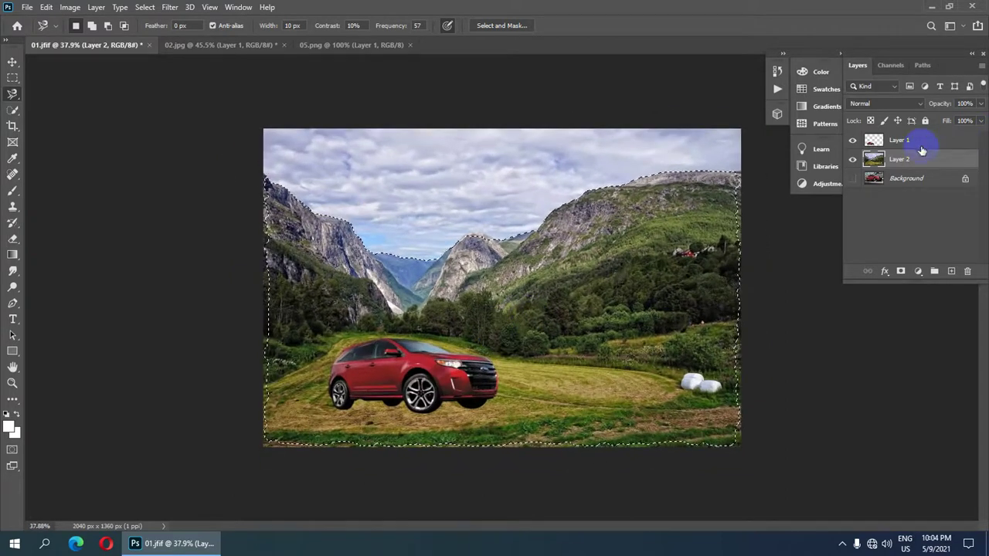
key(ctrl+j)
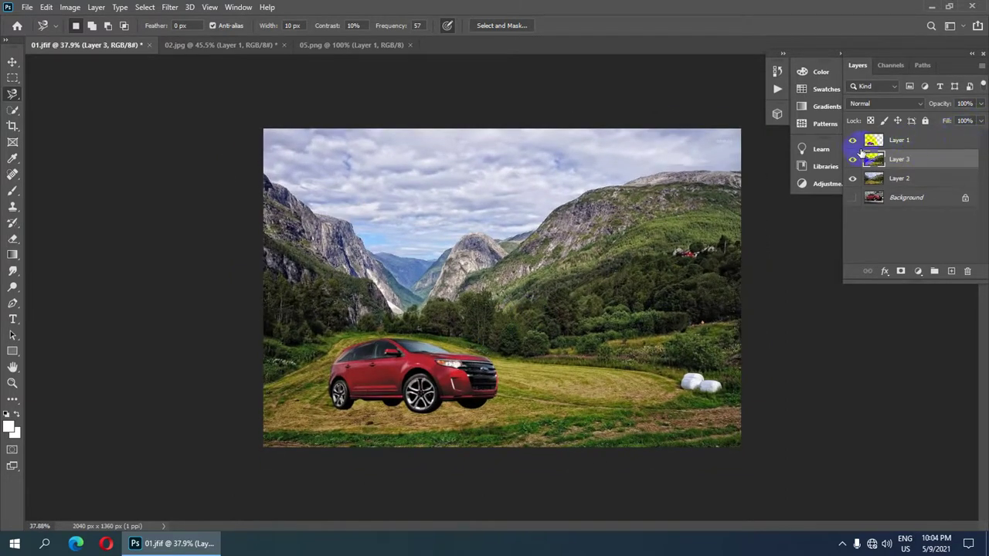
click(853, 182)
click(853, 183)
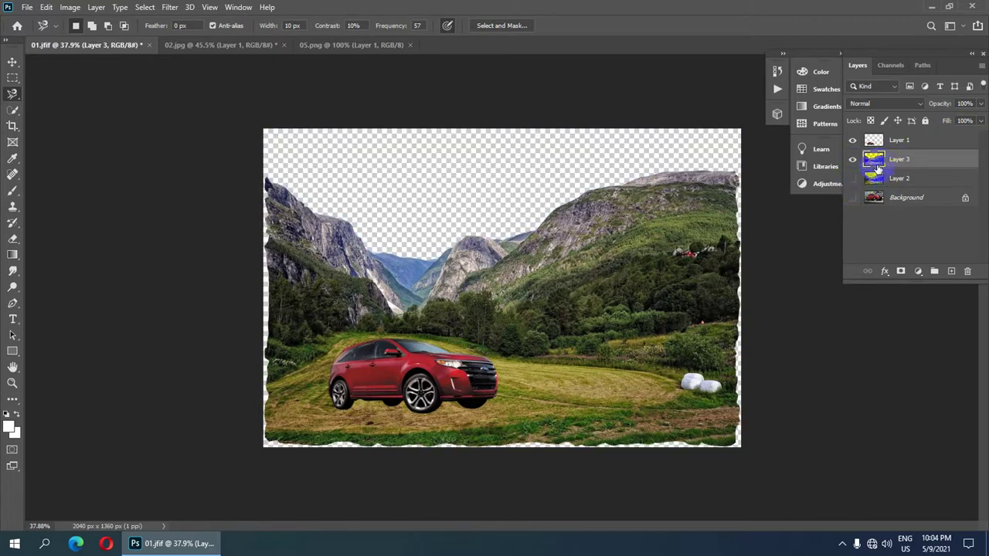
key(v)
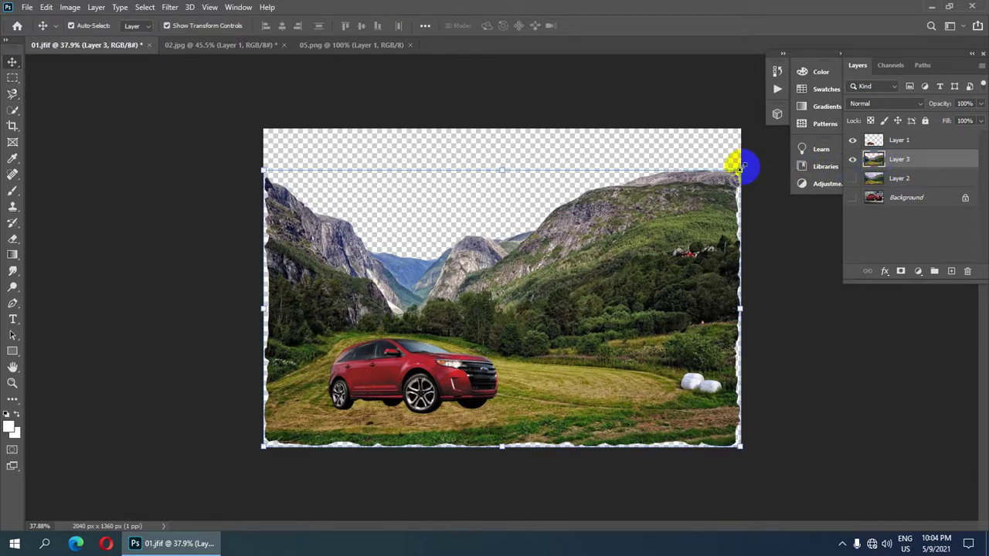
- Enlarge landscape Layer 3 to fill the canvas and commit the transform
drag(739, 166, 755, 159)
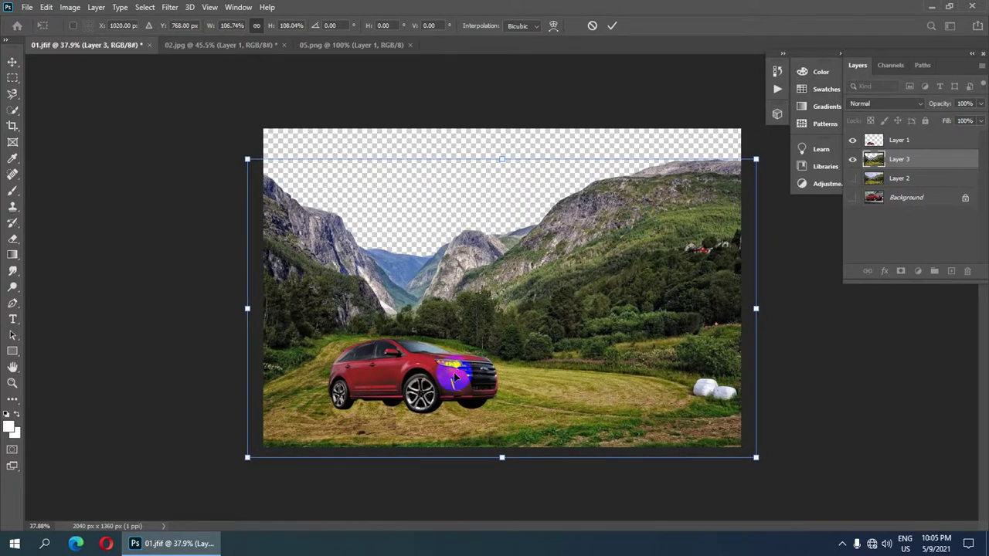
click(612, 25)
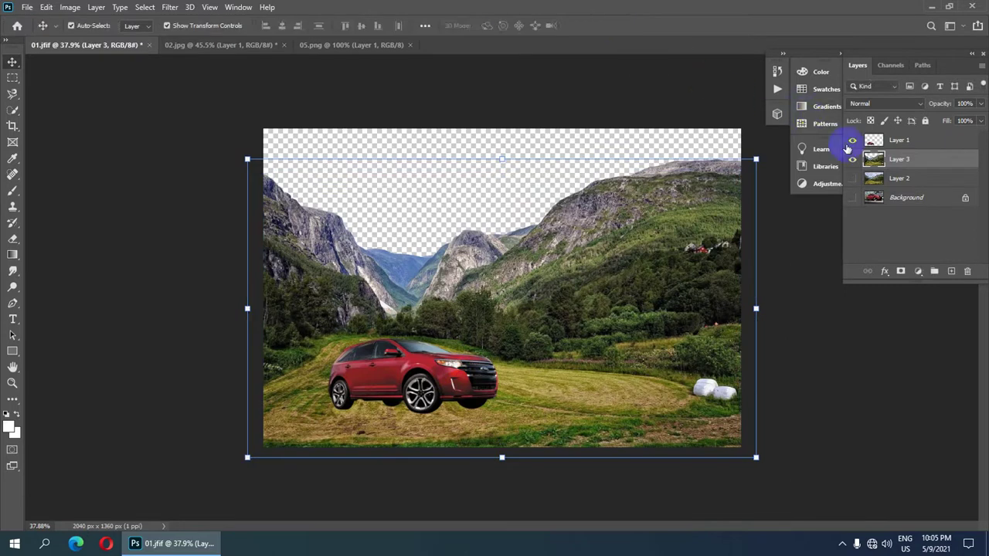
click(874, 140)
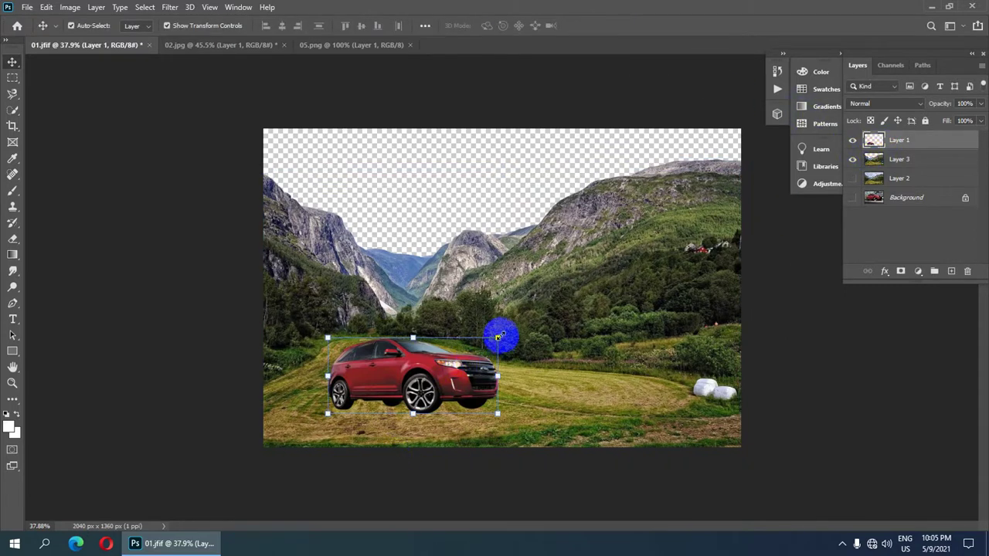
- Shrink the car to 91.25%, reposition it on the meadow, and show the 05.png sunset
key(ctrl+t)
drag(498, 338, 483, 344)
drag(439, 392, 446, 394)
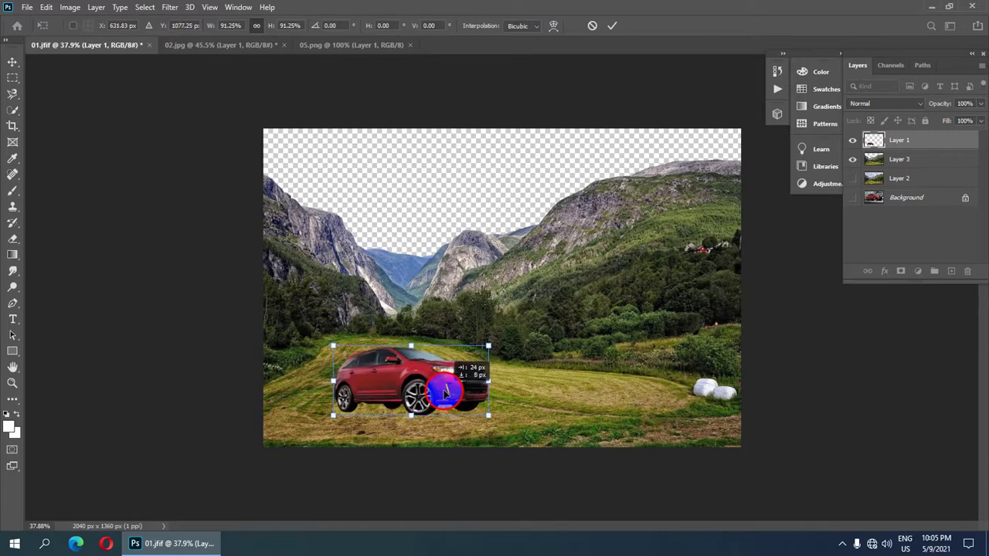
key(ctrl+plus)
scroll(446, 382, up, 1)
scroll(453, 371, down, 3)
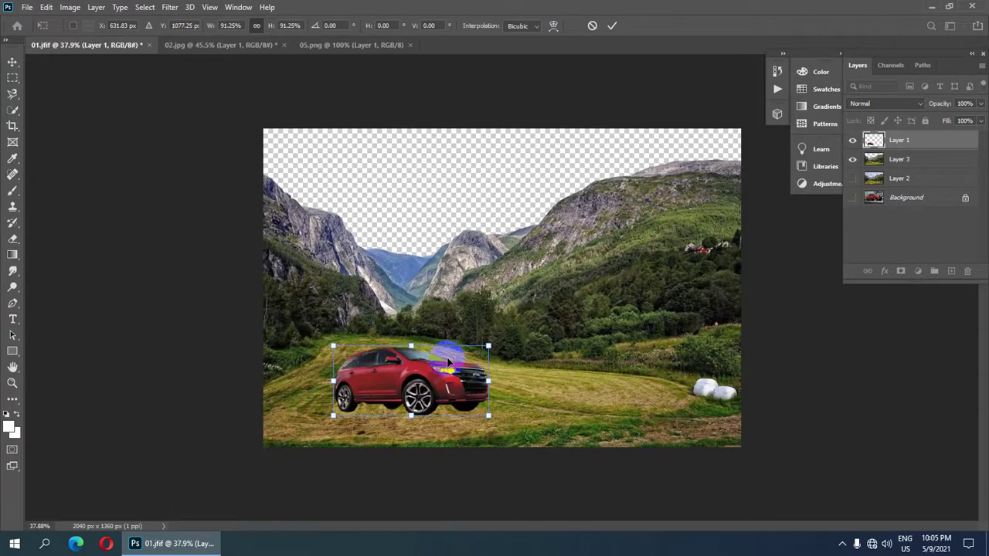
scroll(448, 362, up, 1)
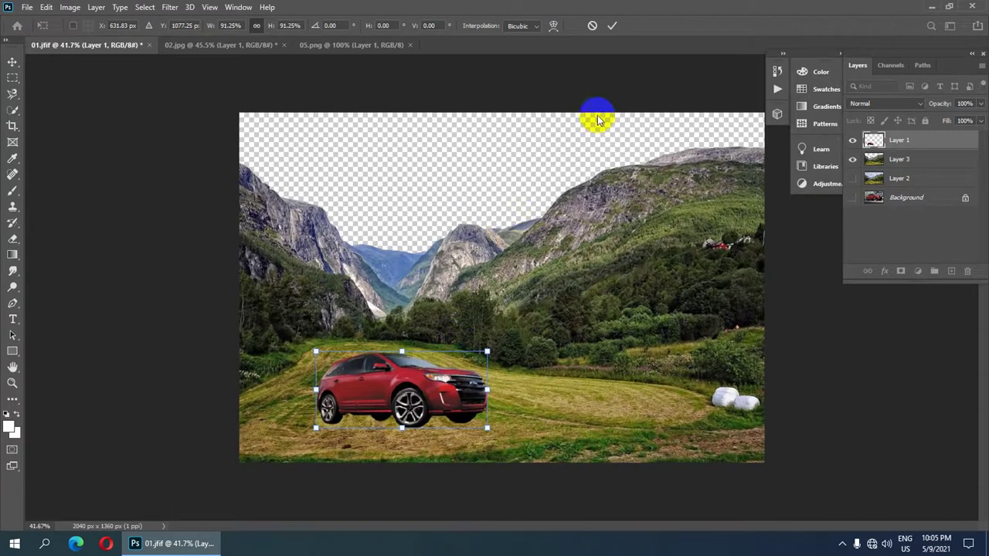
click(613, 27)
click(391, 48)
- Bring the sunset into the 01.jfif composite as Layer 4, placed below Layer 3
scroll(466, 241, down, 1)
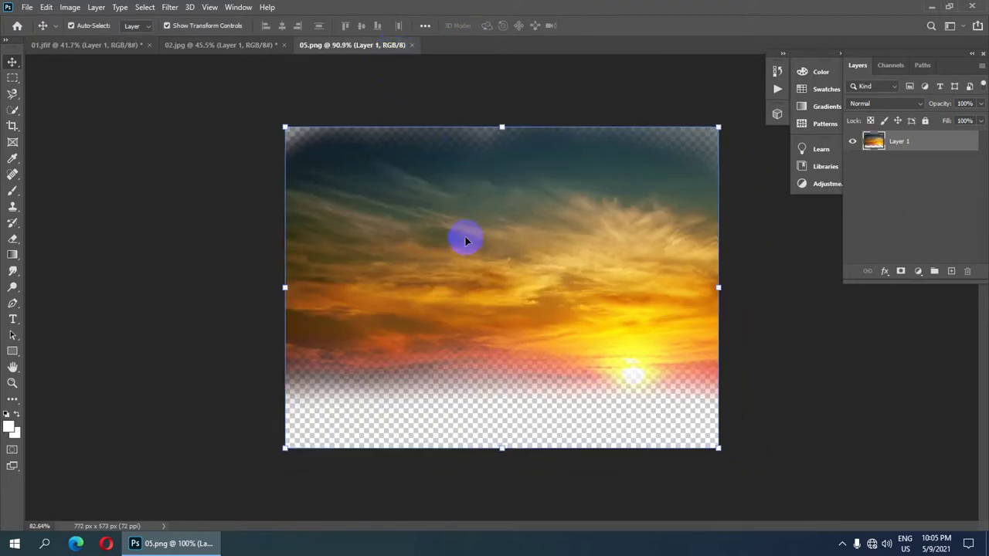
mouse_move(479, 270)
mouse_down()
mouse_move(536, 296)
mouse_move(488, 283)
mouse_move(461, 256)
mouse_up()
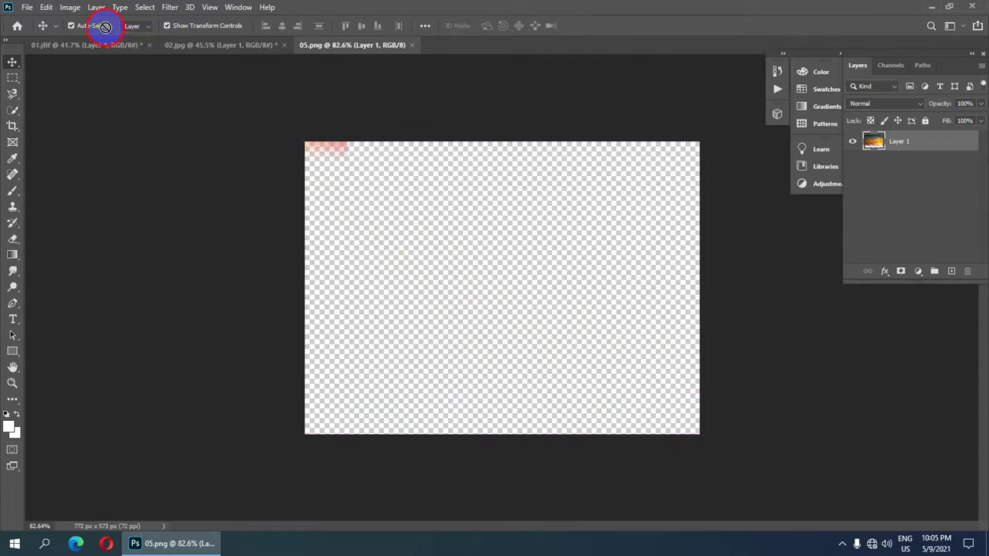
mouse_move(255, 98)
mouse_down()
mouse_move(283, 123)
mouse_move(519, 188)
mouse_up()
scroll(521, 185, up, 2)
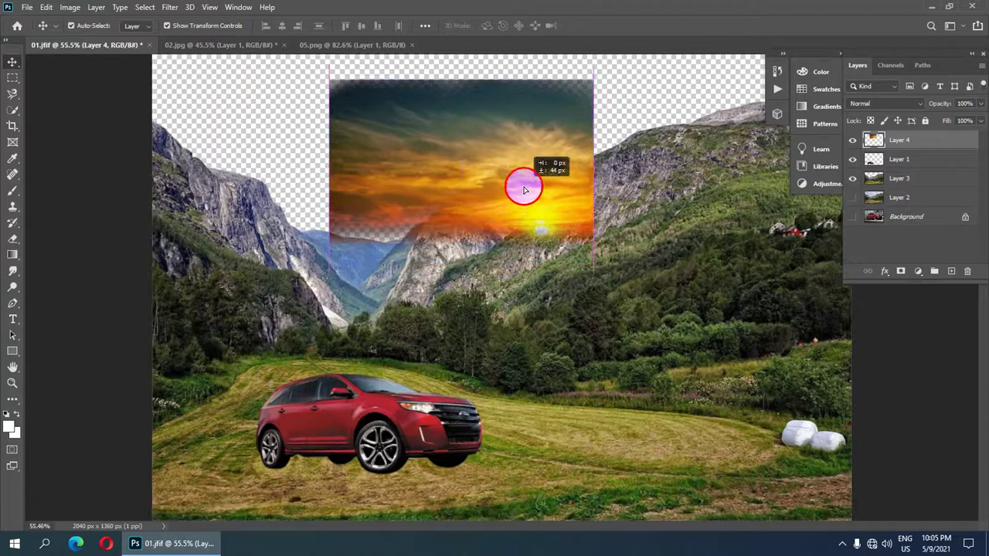
scroll(537, 198, down, 3)
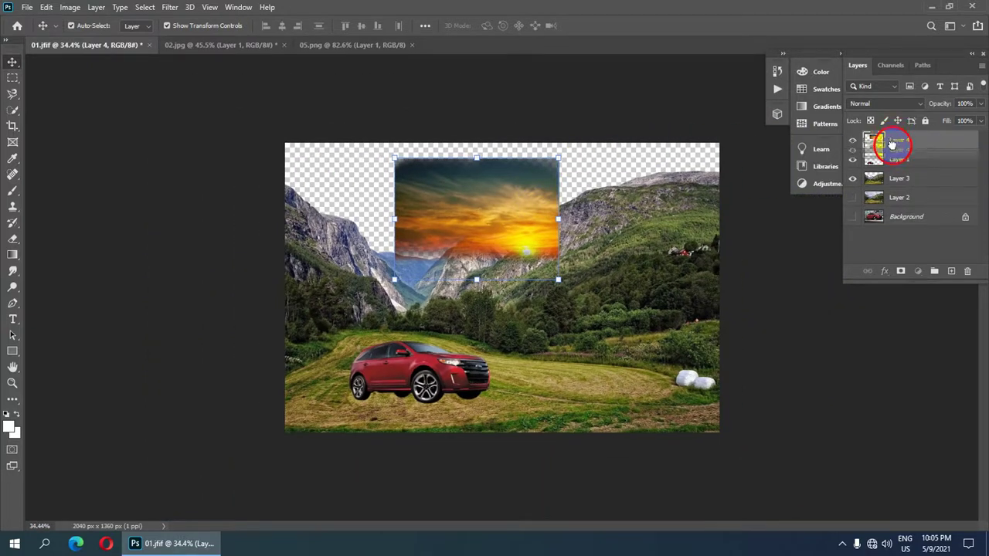
drag(894, 139, 894, 162)
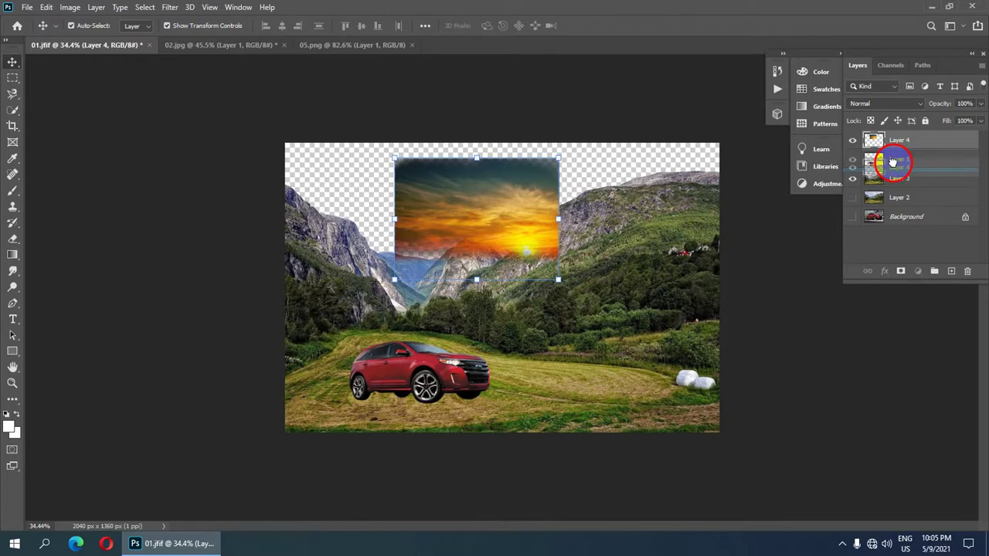
drag(893, 162, 895, 186)
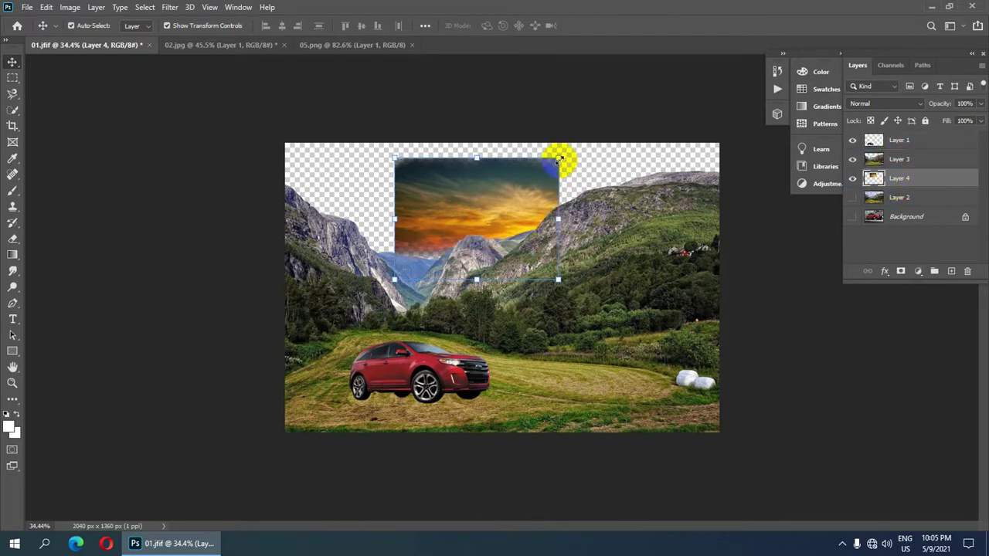
- Scale the sunset to 309.35% and position it to fill the sky above the ridgeline
drag(558, 158, 796, 127)
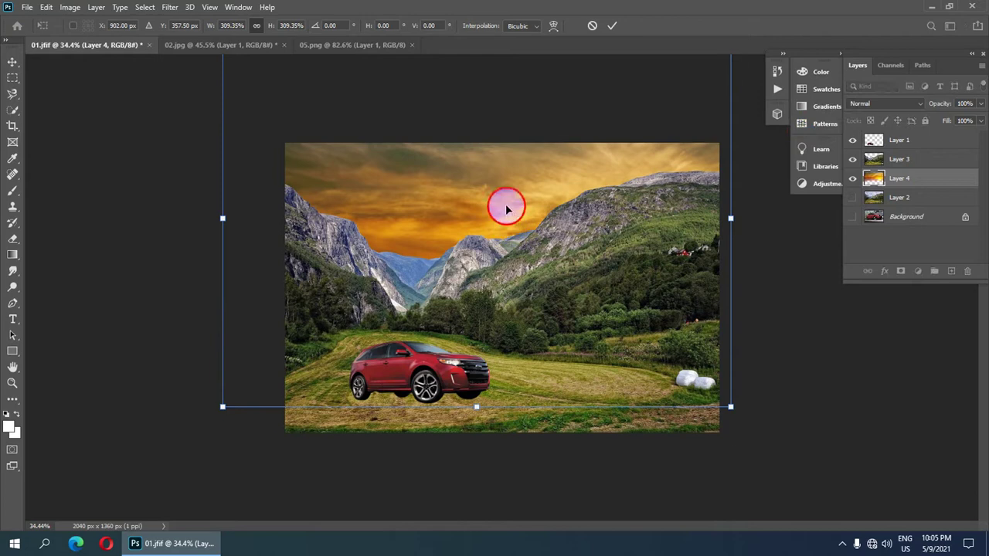
drag(506, 209, 528, 267)
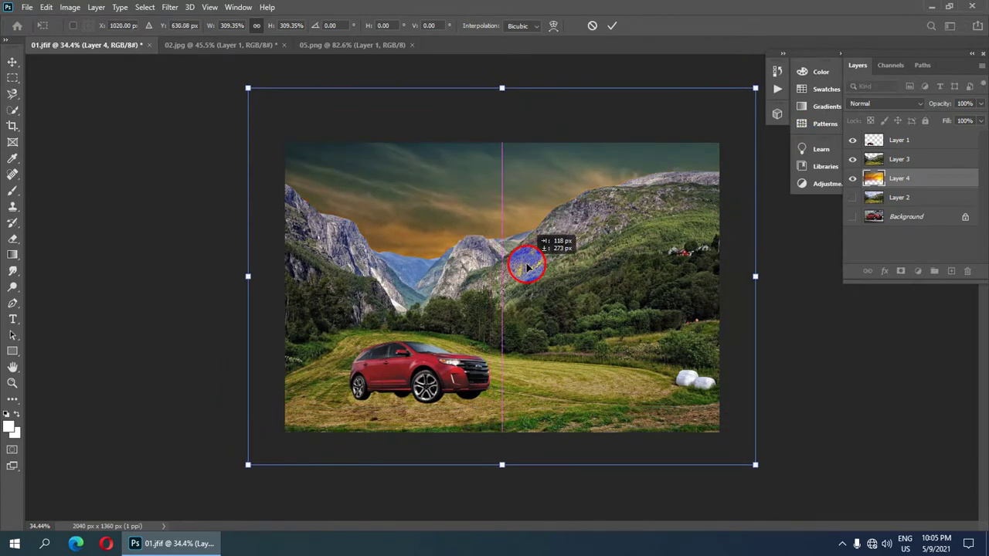
drag(528, 267, 525, 276)
scroll(526, 225, down, 2)
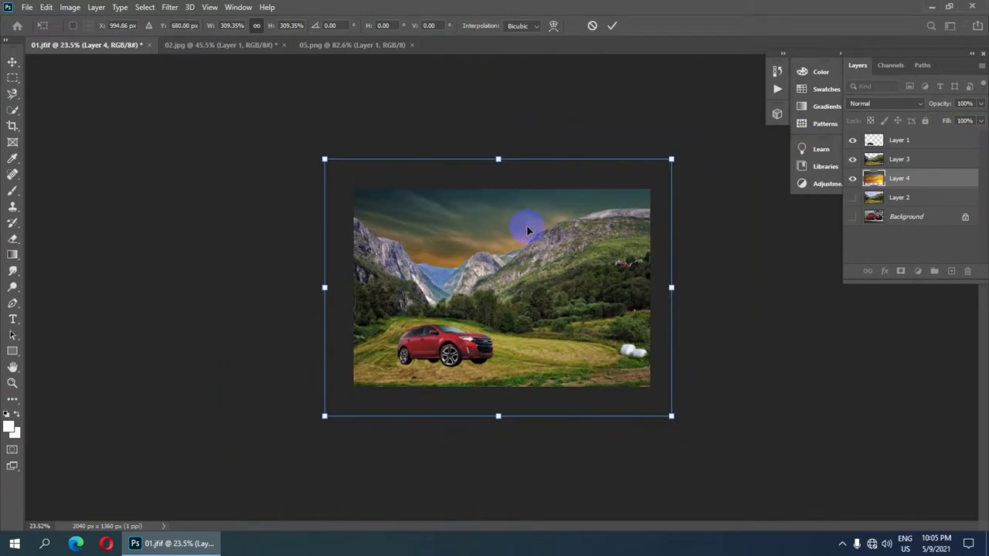
scroll(526, 225, down, 1)
scroll(527, 225, up, 1)
scroll(526, 225, up, 1)
scroll(526, 223, up, 1)
scroll(521, 211, down, 1)
key(shift+Up)
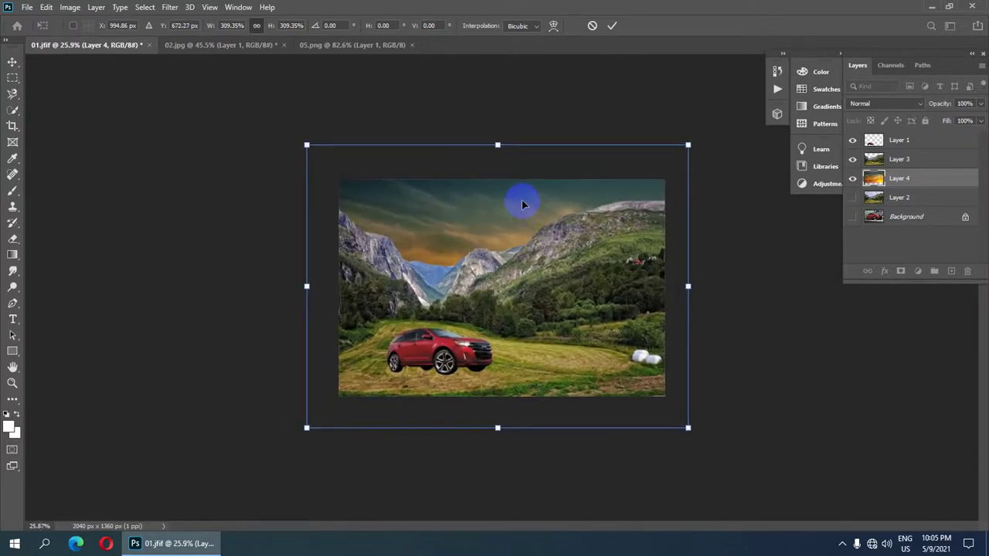
key(shift+Up)
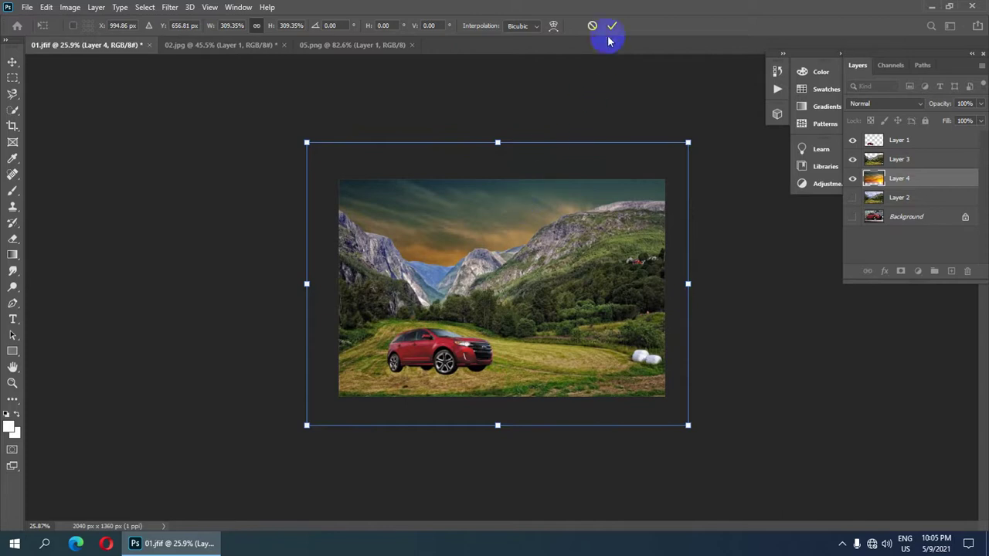
click(611, 28)
- Zoom in on the car and select the landscape Layer 3
click(452, 350)
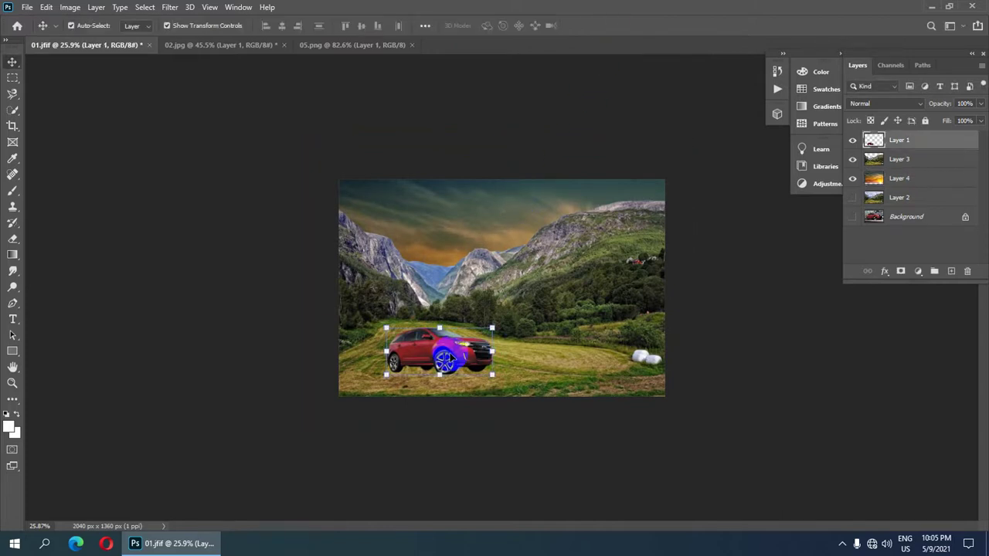
scroll(454, 357, up, 1)
scroll(452, 349, up, 2)
scroll(456, 332, up, 1)
scroll(459, 320, up, 1)
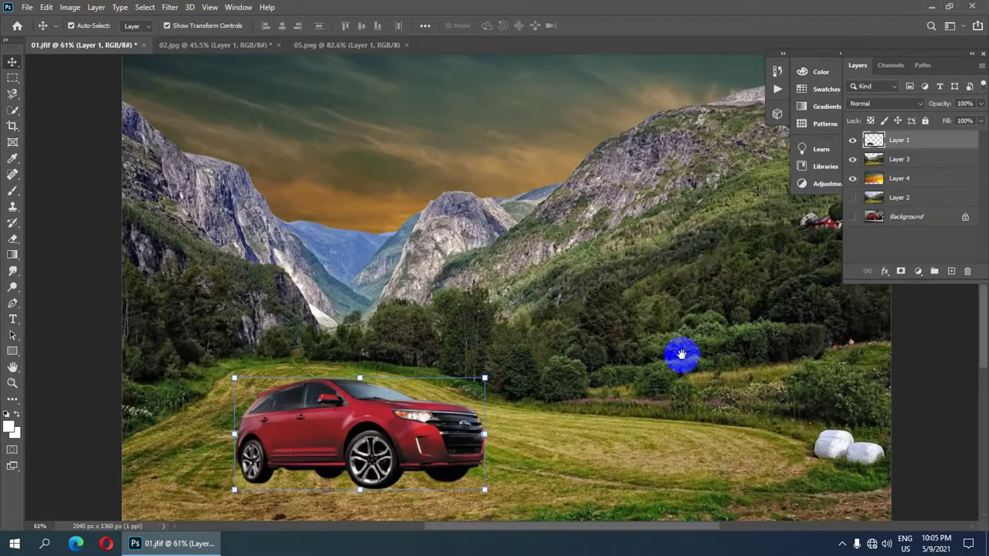
drag(682, 353, 589, 195)
scroll(440, 282, up, 1)
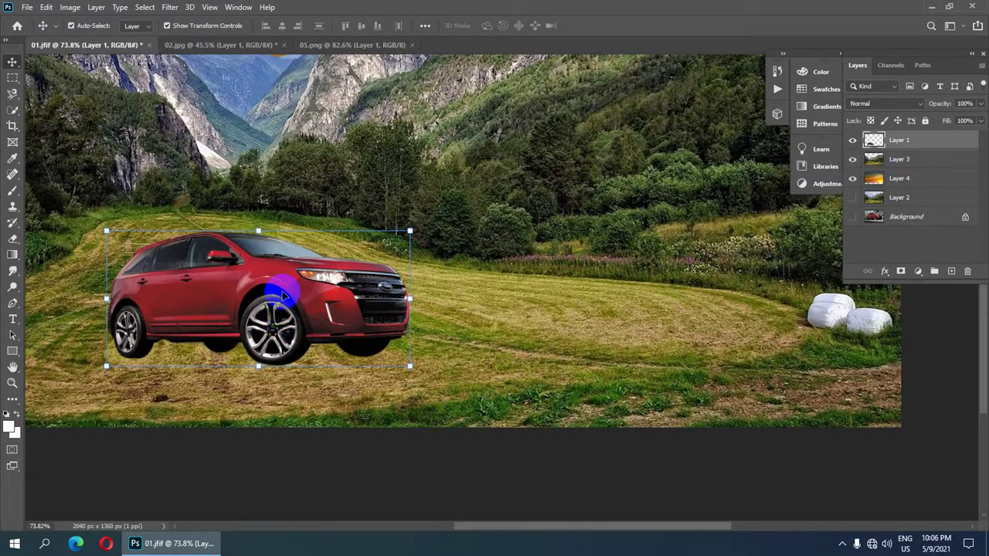
click(887, 160)
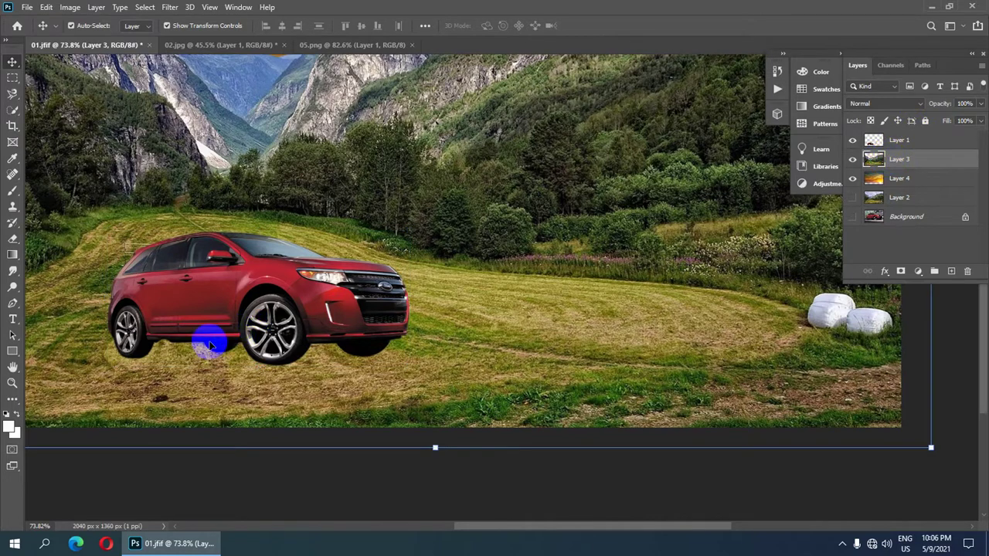
alt+scroll(204, 344, down, 2)
alt+scroll(365, 391, up, 3)
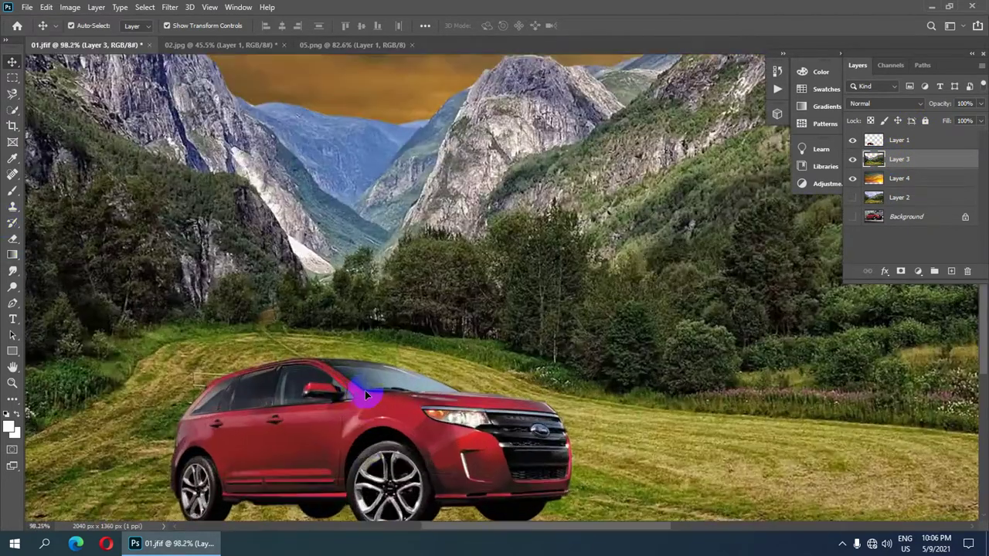
drag(370, 420, 361, 322)
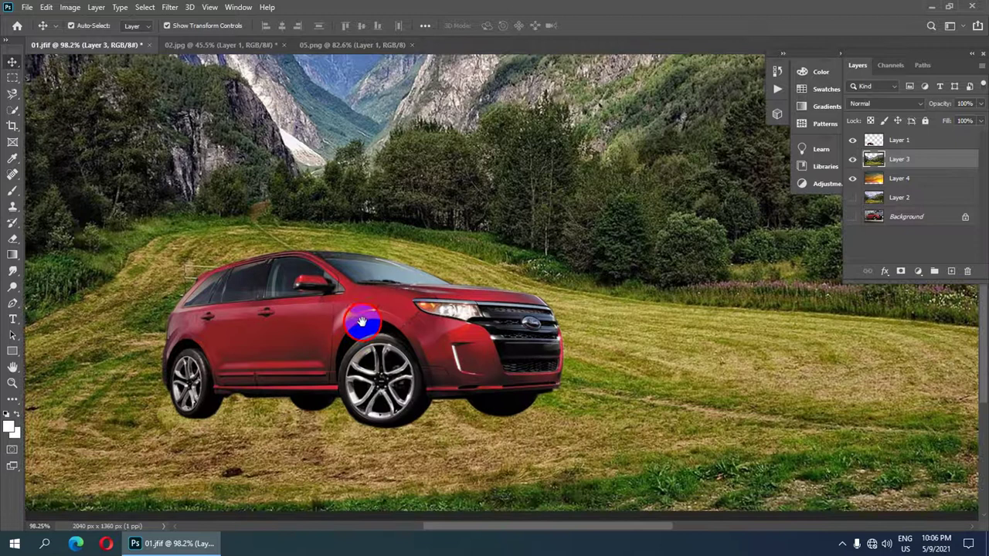
- With the Lasso Tool, draw a freehand selection along the ground beneath the car
click(14, 95)
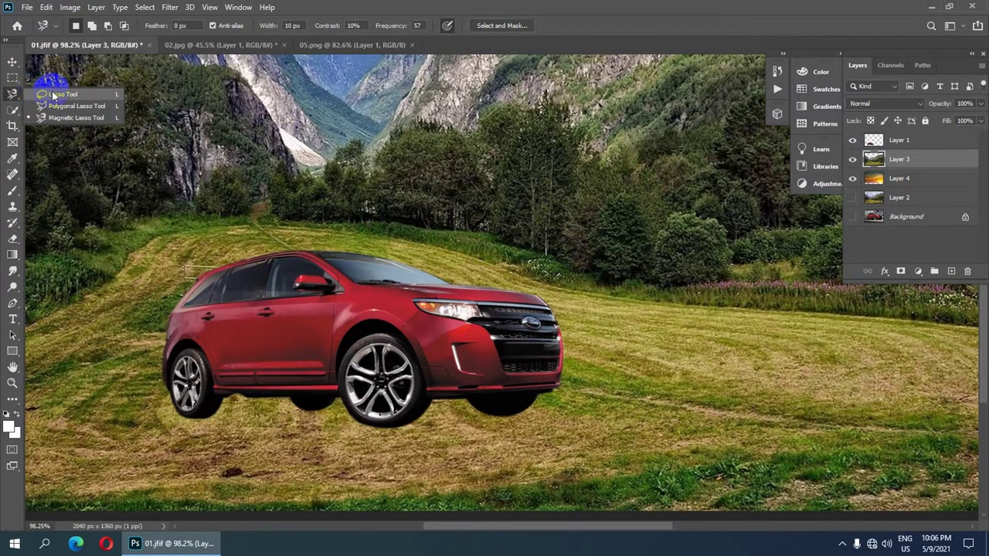
click(54, 94)
alt+scroll(216, 440, up, 1)
alt+scroll(216, 437, down, 1)
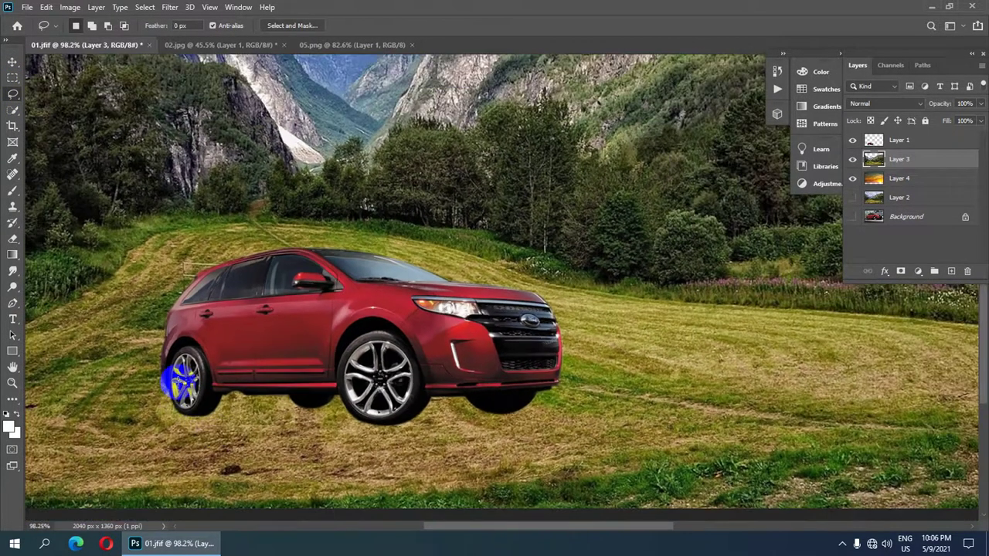
alt+scroll(183, 382, up, 1)
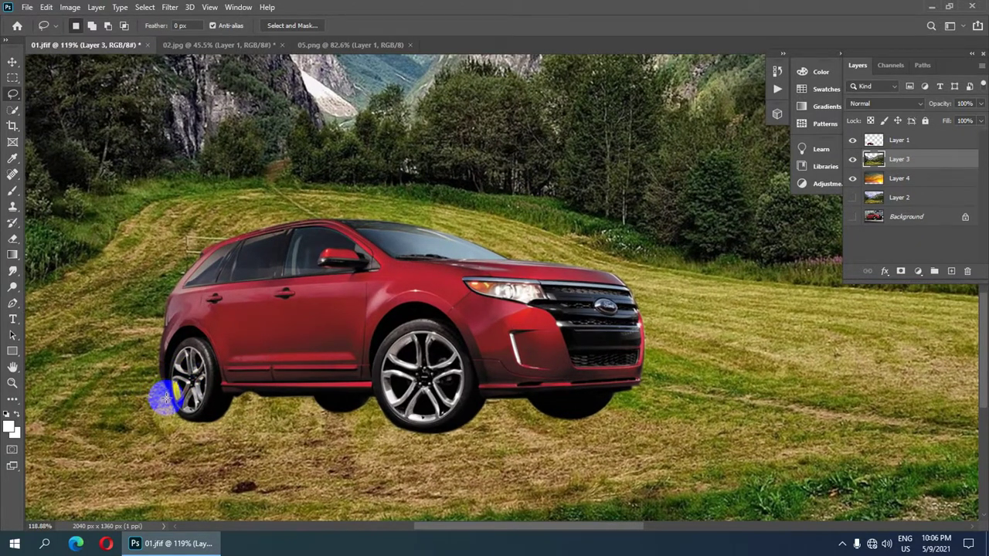
right_click(9, 98)
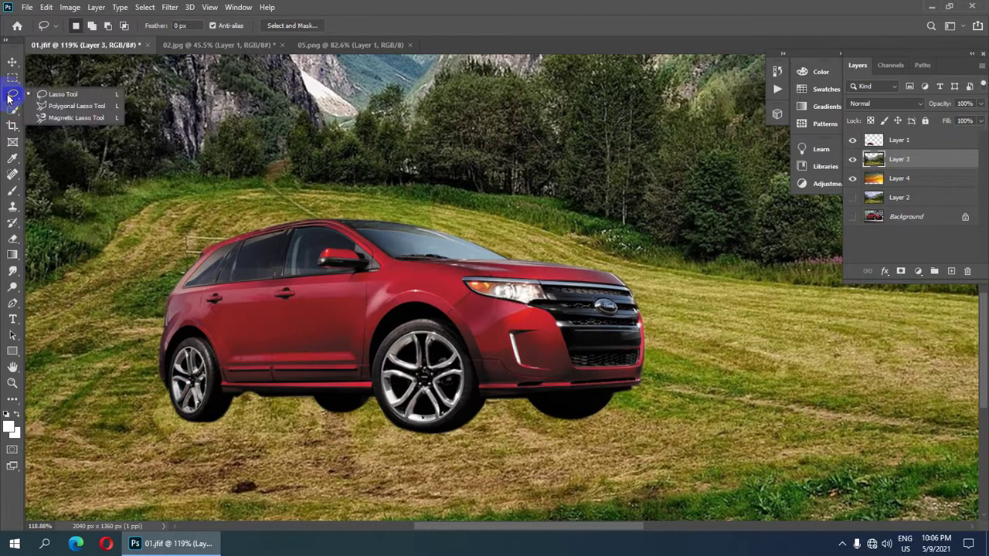
click(99, 94)
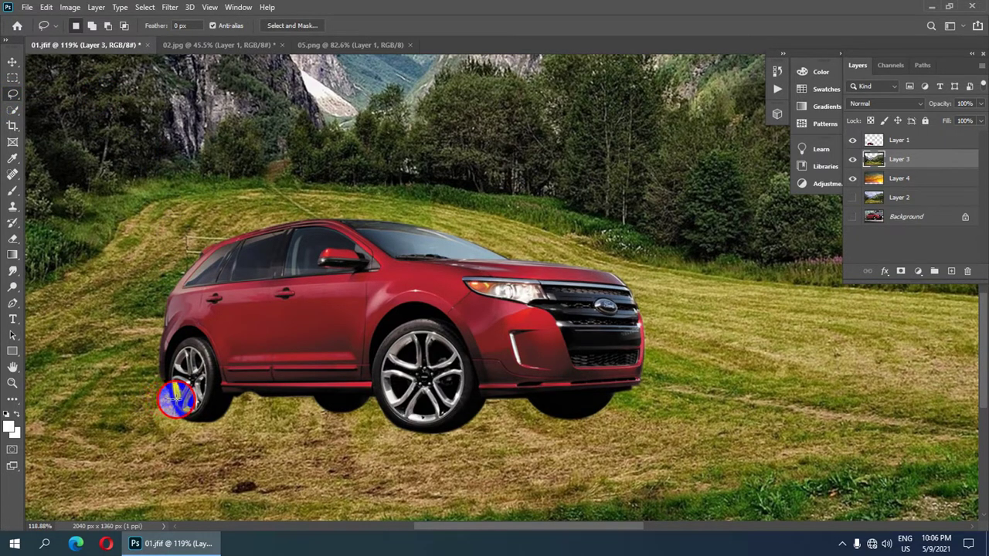
mouse_move(180, 398)
mouse_down()
mouse_move(213, 386)
mouse_move(397, 377)
mouse_move(528, 378)
mouse_move(638, 395)
mouse_move(626, 418)
mouse_move(599, 423)
mouse_move(424, 434)
mouse_move(181, 431)
mouse_move(158, 409)
mouse_move(168, 397)
mouse_up()
scroll(287, 353, down, 3)
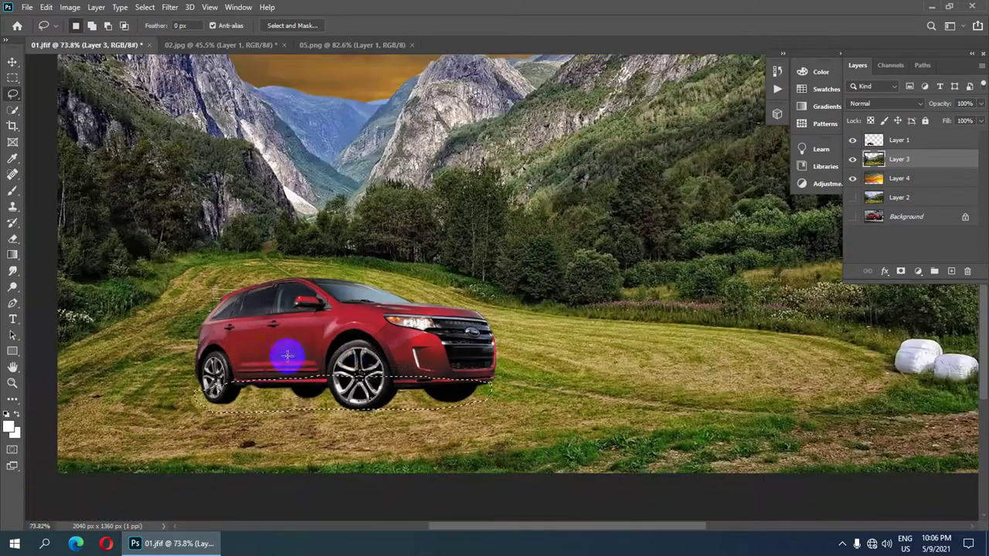
scroll(449, 326, down, 2)
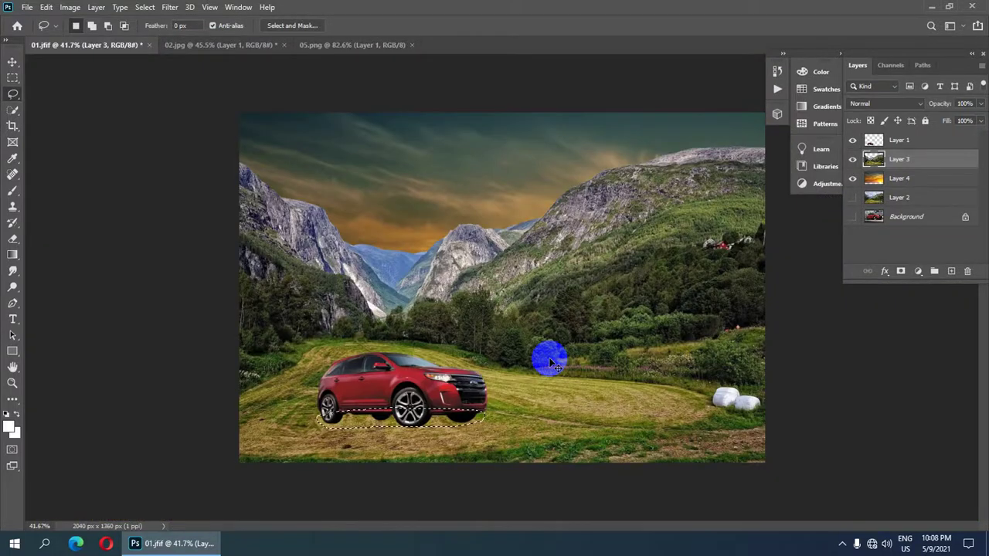
- Copy the ground patch to Layer 5, darken it with Levels midtones 0.01, and set 61% opacity
key(ctrl+j)
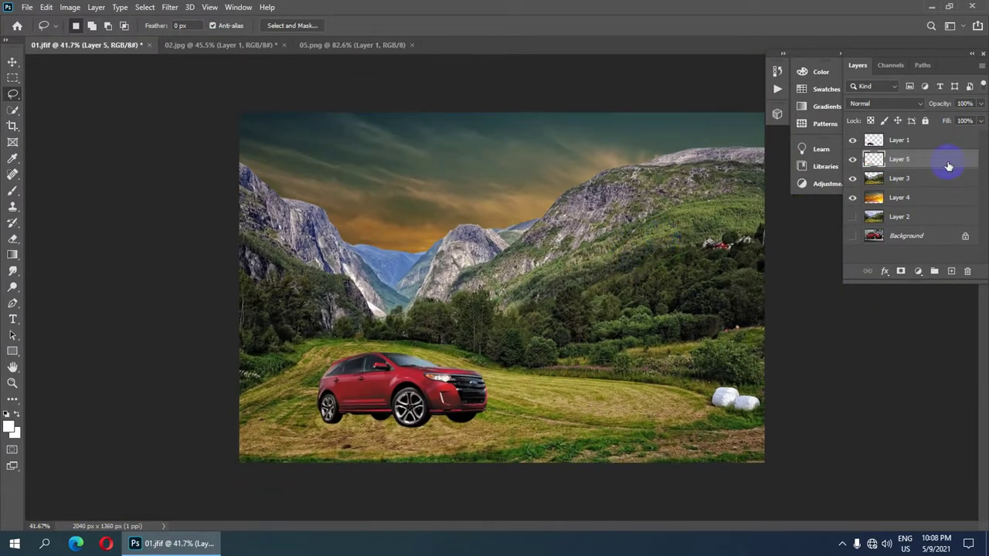
key(ctrl+l)
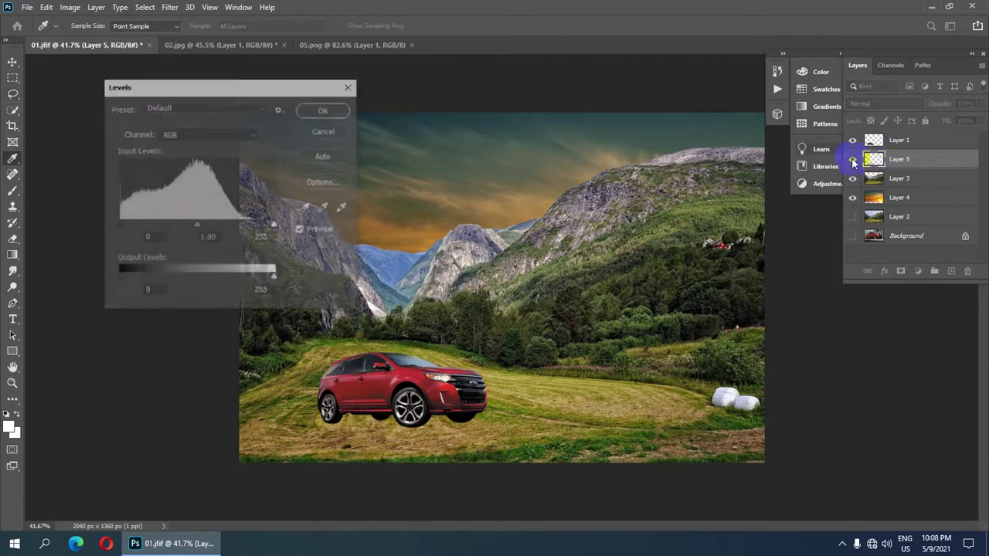
drag(198, 224, 272, 219)
click(344, 209)
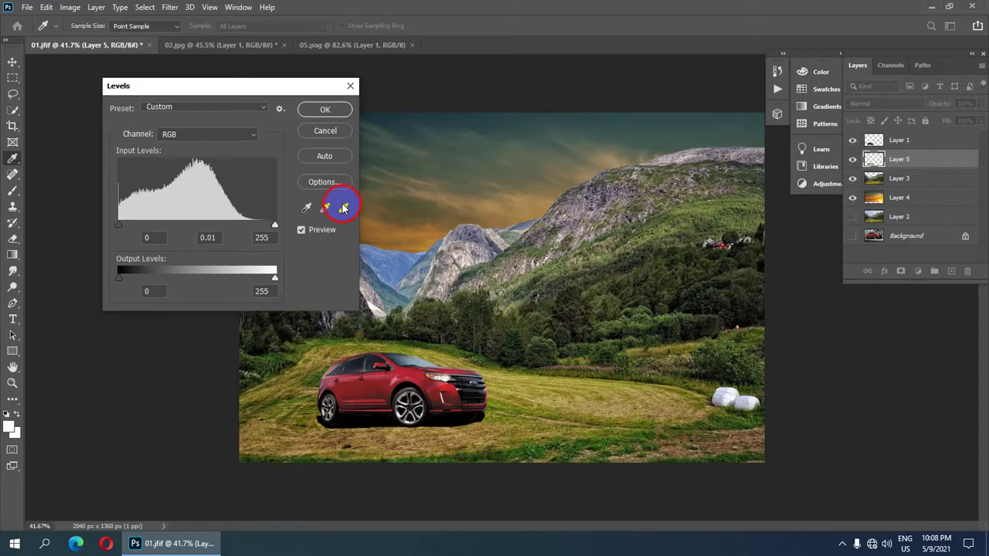
click(324, 109)
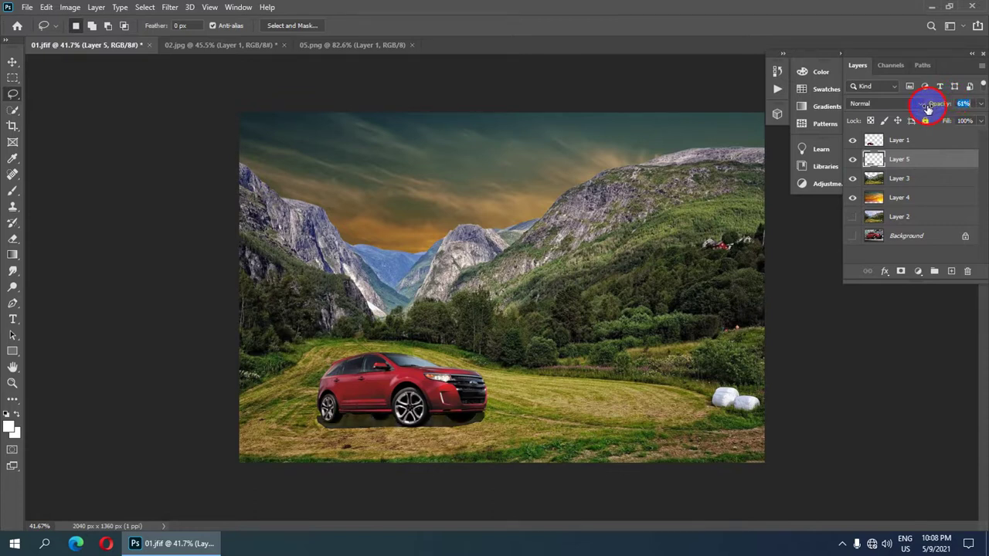
scroll(397, 392, up, 1)
- Nudge shadow Layer 5 up a few pixels with the Move tool
scroll(375, 404, up, 1)
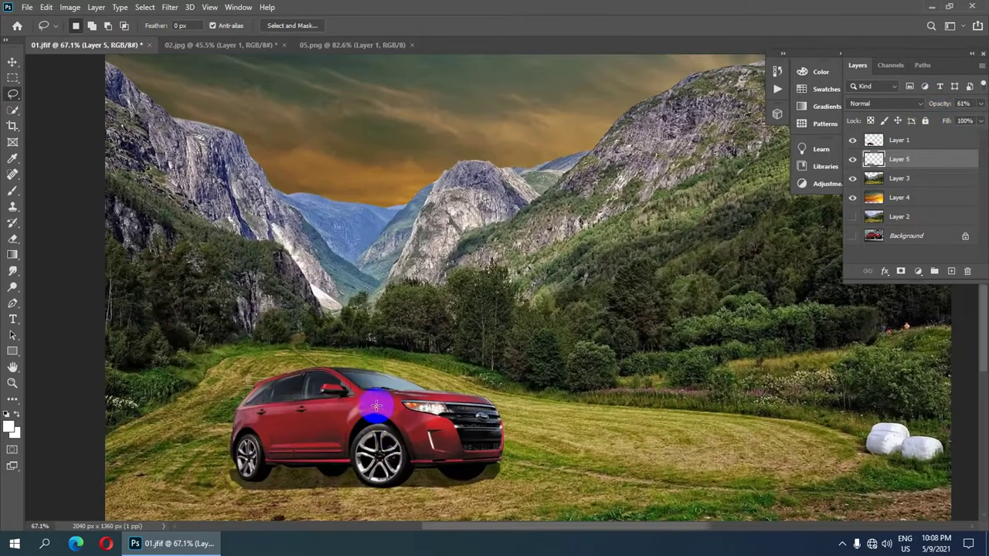
scroll(379, 421, up, 1)
scroll(378, 421, down, 1)
scroll(378, 421, down, 1)
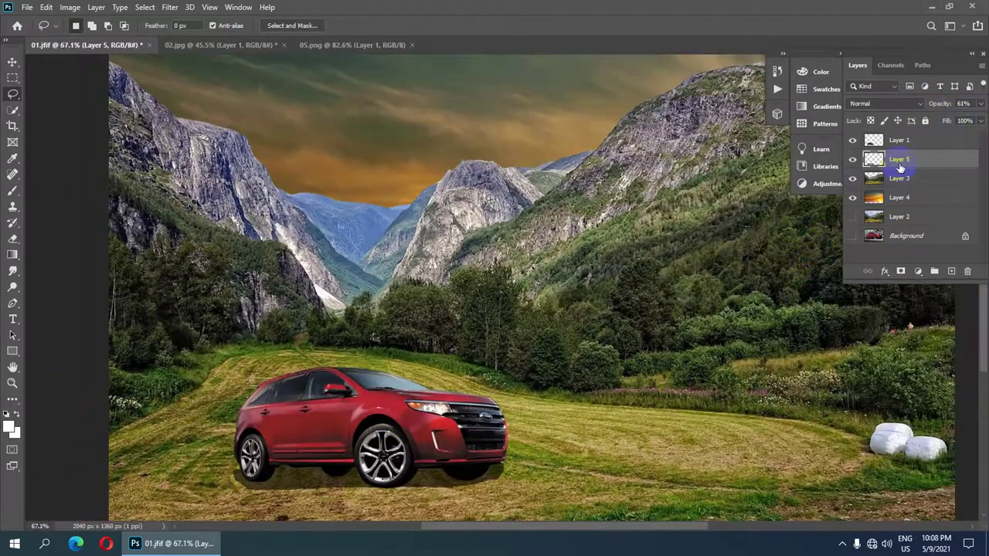
key(v)
key(Up)
key(Up)
key(Up)
key(Up)
key(Up)
key(Up)
key(Up)
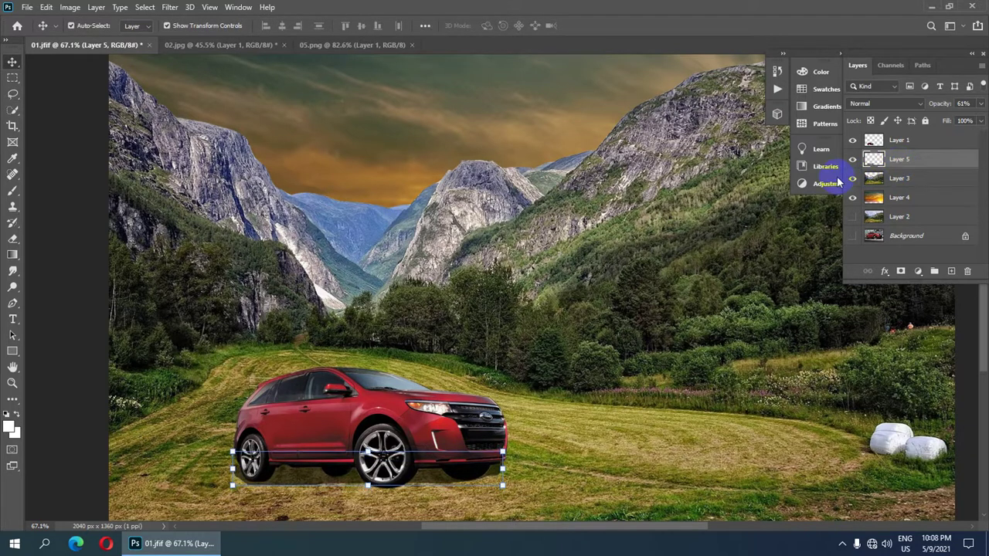
- Select the meadow Layer 3 on the canvas and review the composite
scroll(436, 439, up, 1)
scroll(437, 440, down, 1)
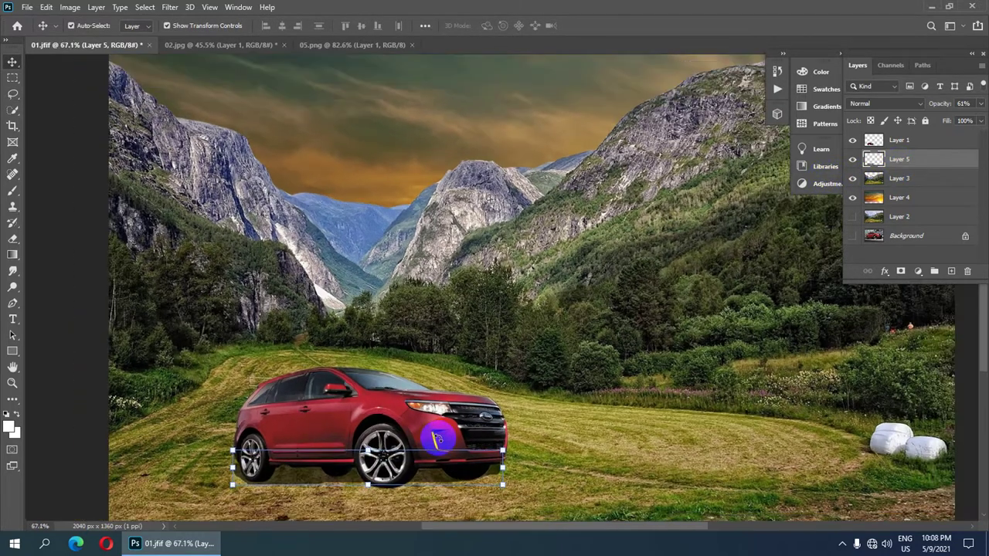
scroll(437, 438, down, 1)
scroll(441, 435, down, 1)
scroll(386, 424, down, 1)
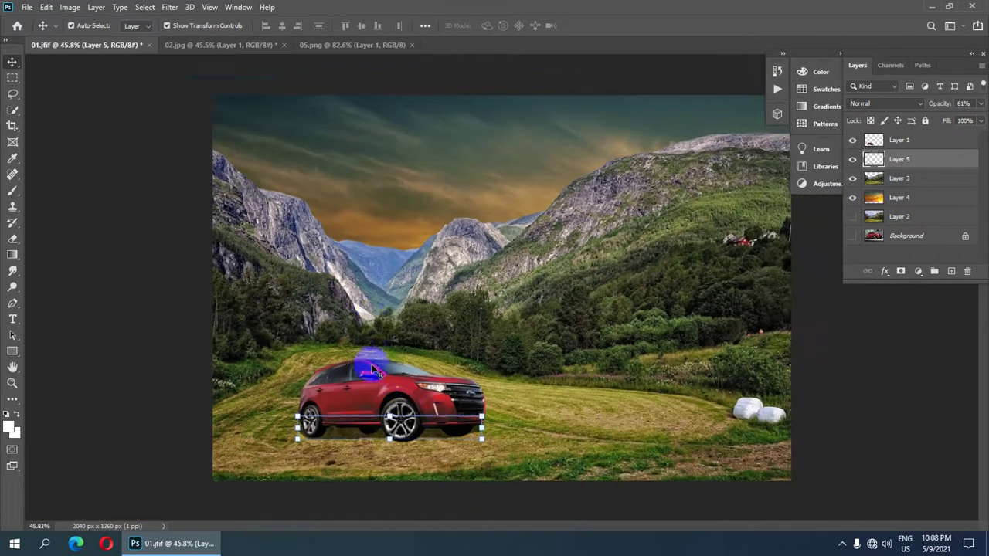
click(391, 269)
scroll(403, 348, down, 1)
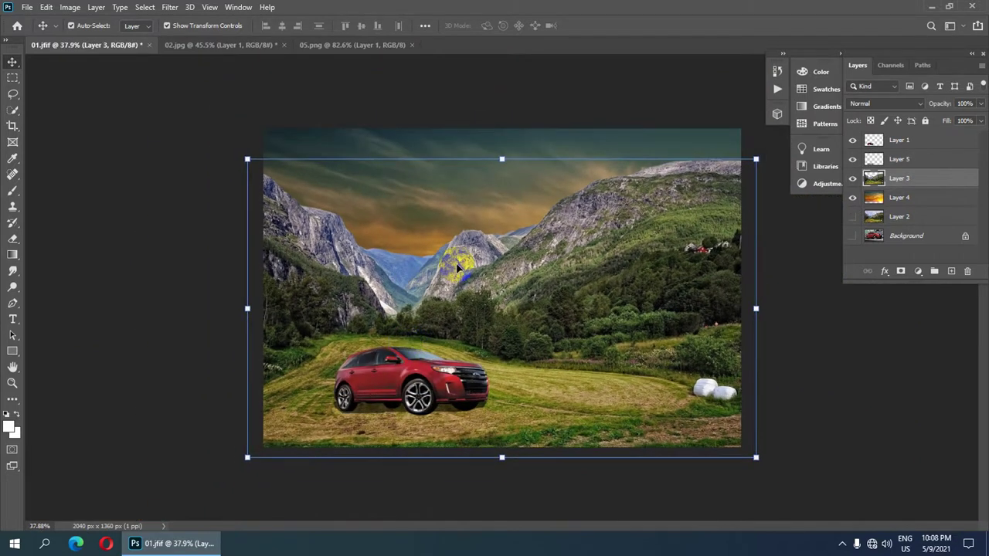
scroll(370, 431, up, 1)
scroll(375, 429, up, 1)
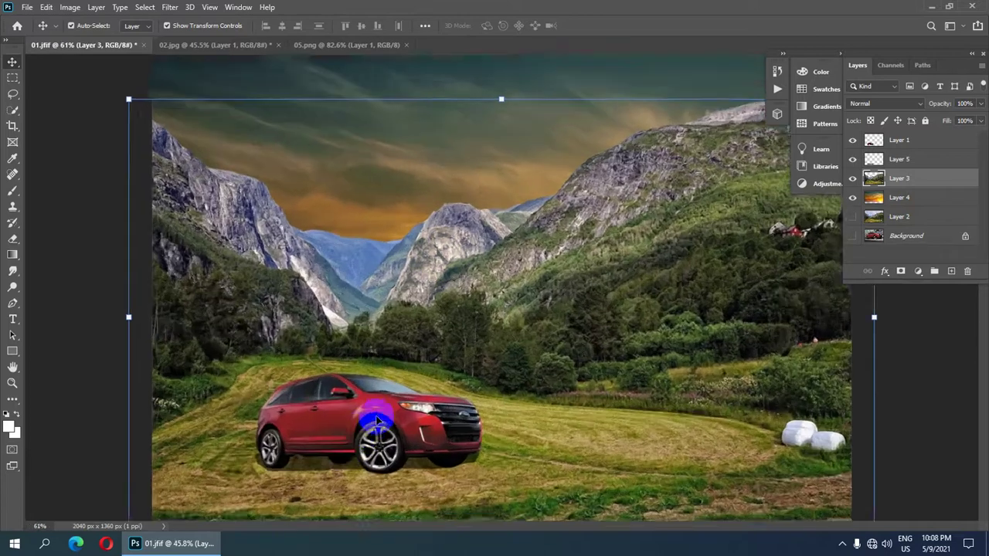
scroll(382, 427, up, 2)
scroll(383, 427, down, 1)
scroll(379, 327, down, 1)
scroll(409, 225, down, 1)
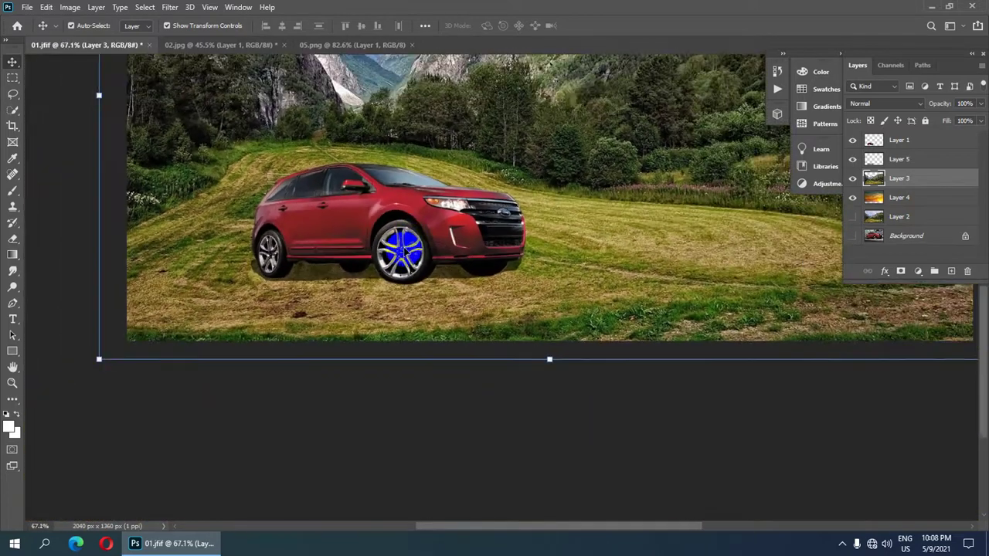
scroll(404, 249, down, 1)
scroll(387, 425, up, 1)
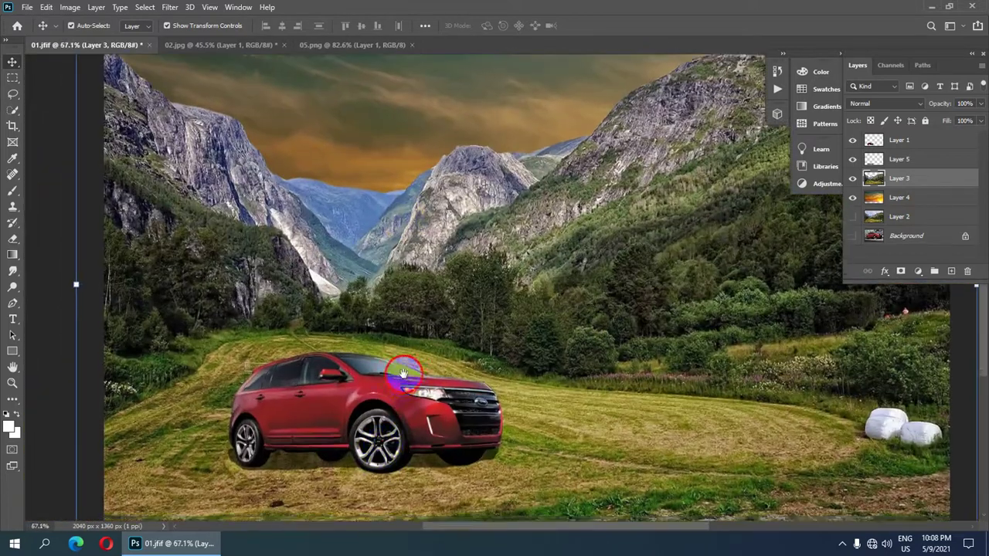
scroll(402, 363, down, 2)
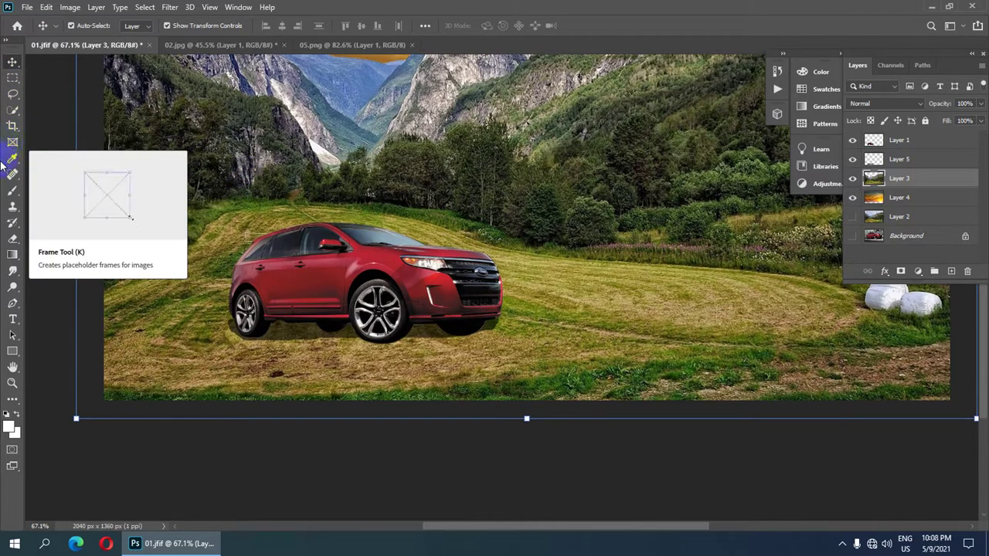
- Switch to the Brush tool, choose the 284 px scattered tip, and turn off Spacing
click(14, 193)
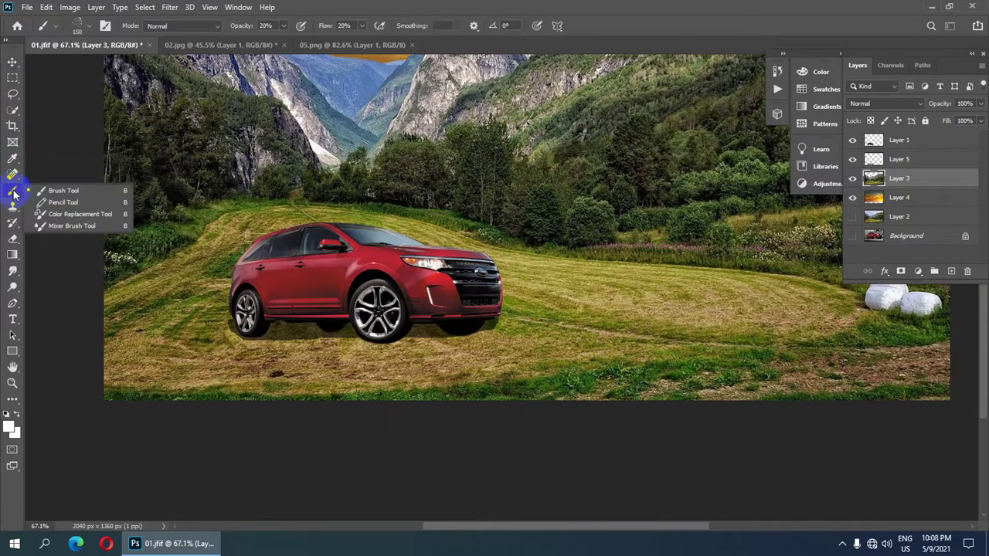
click(68, 190)
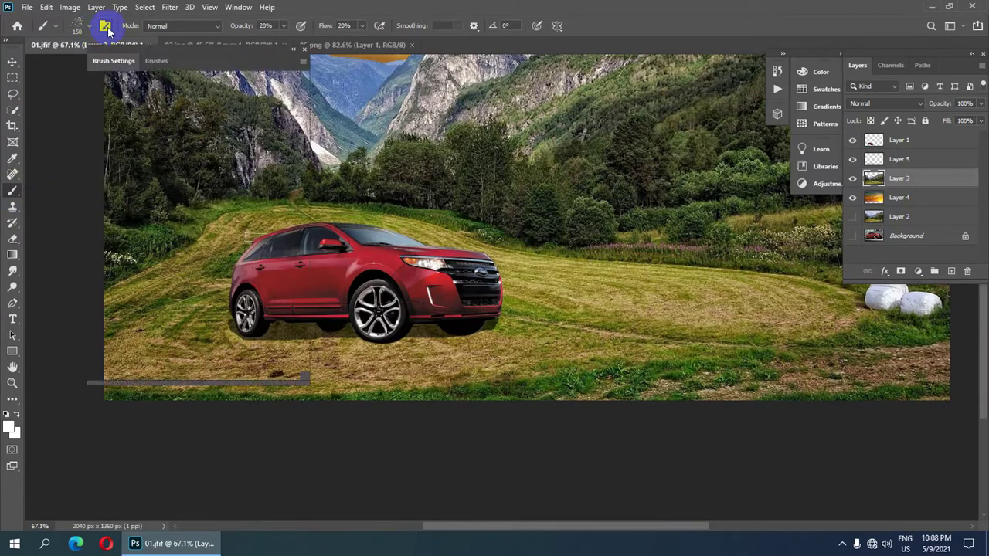
click(106, 27)
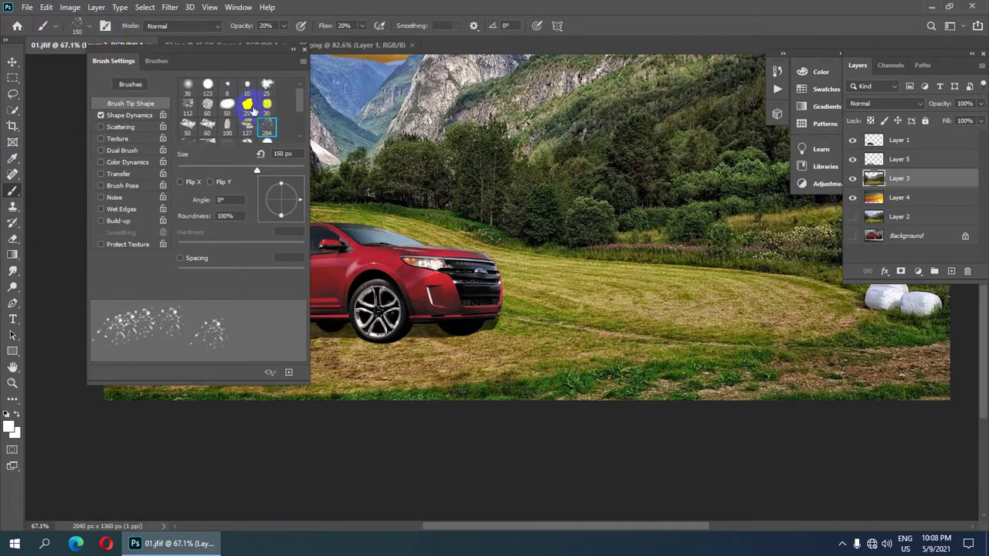
scroll(255, 113, up, 1)
click(271, 132)
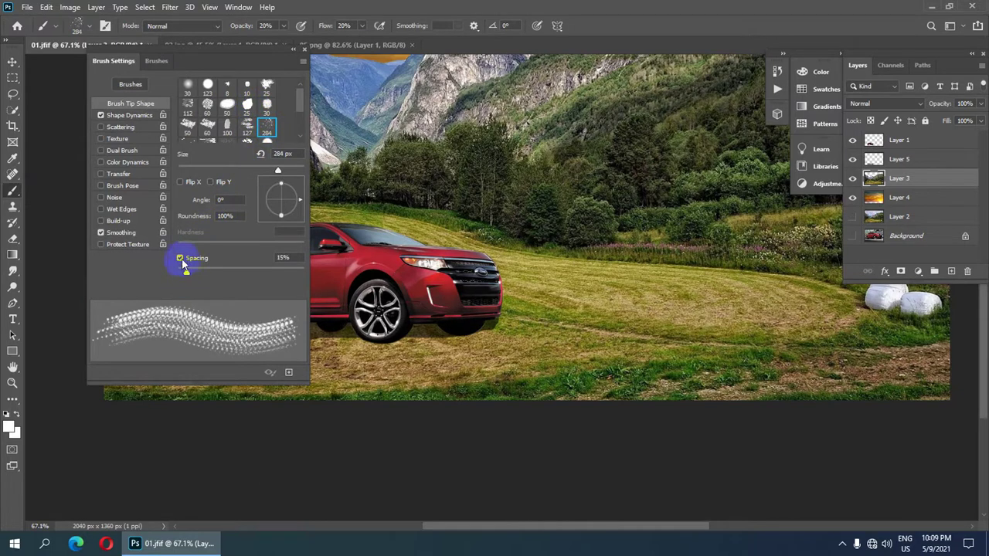
click(180, 258)
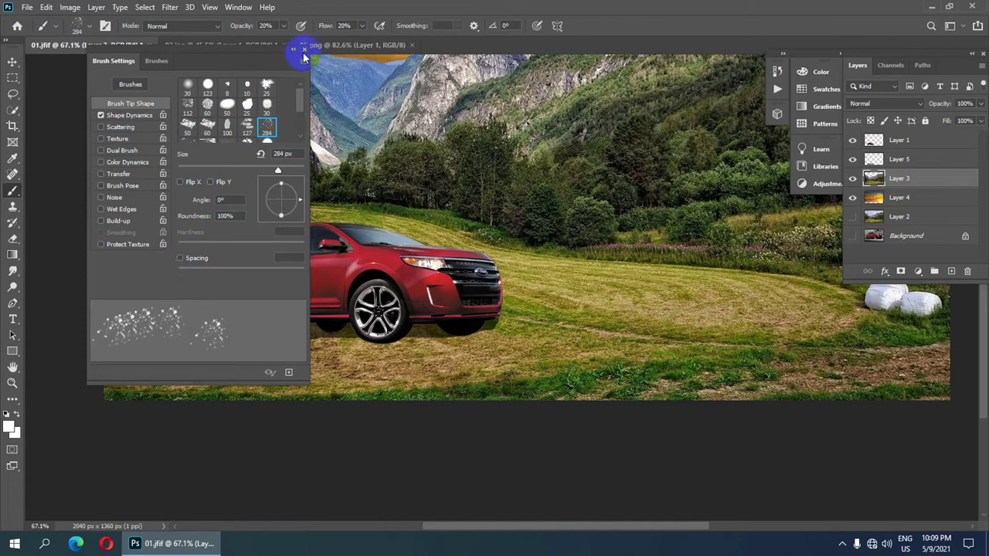
click(304, 50)
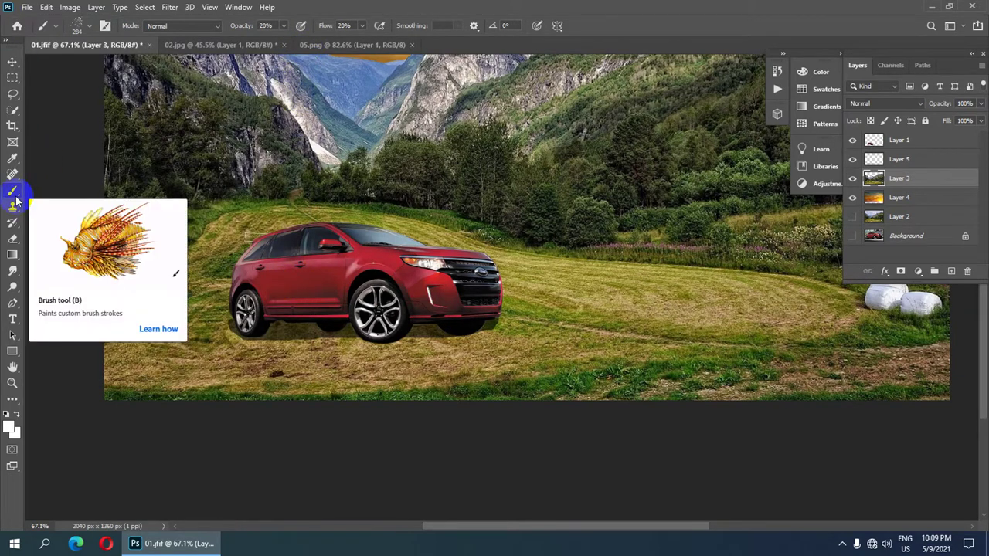
- Pick the second brush preset, set opacity to 85%, and keep the 284 px scattered tip
click(81, 28)
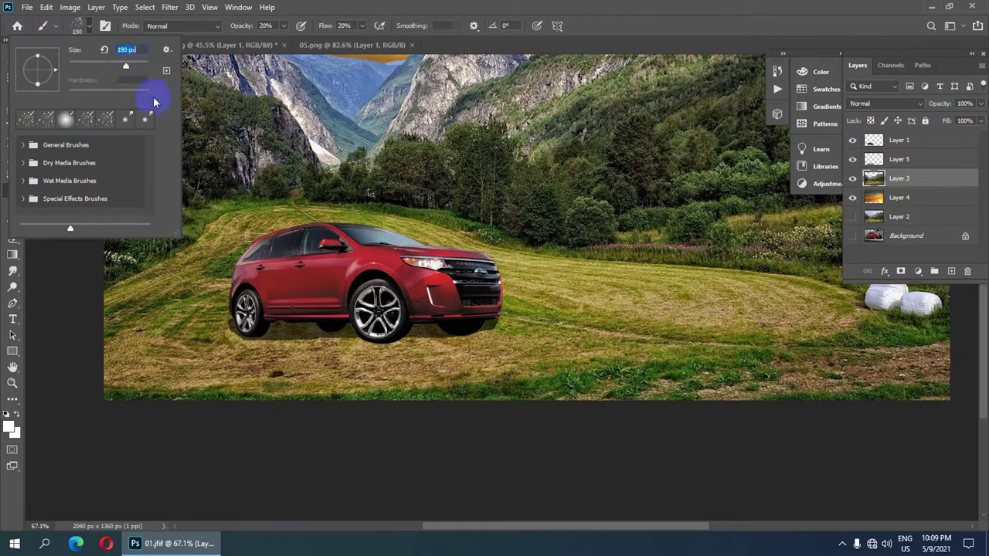
click(80, 28)
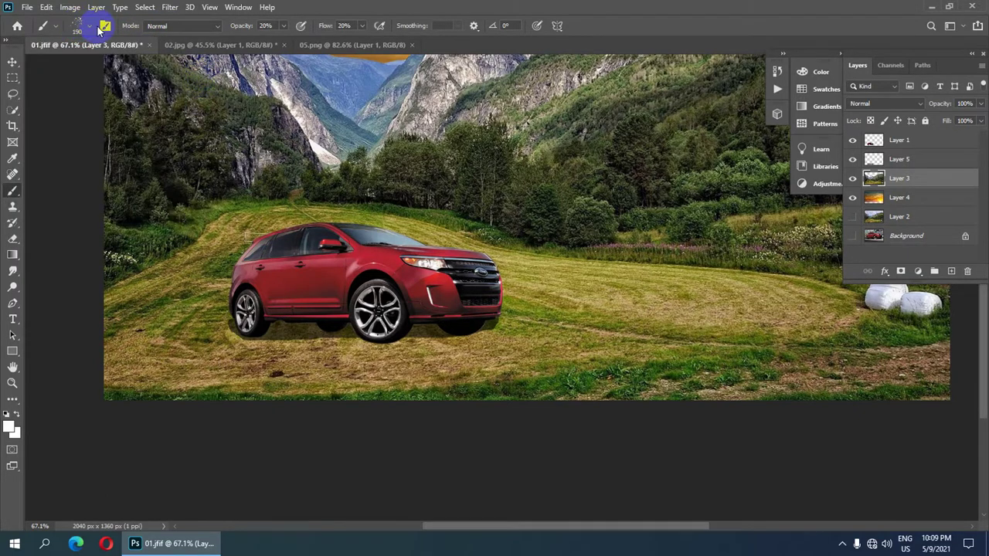
click(80, 29)
click(42, 120)
key(8)
key(5)
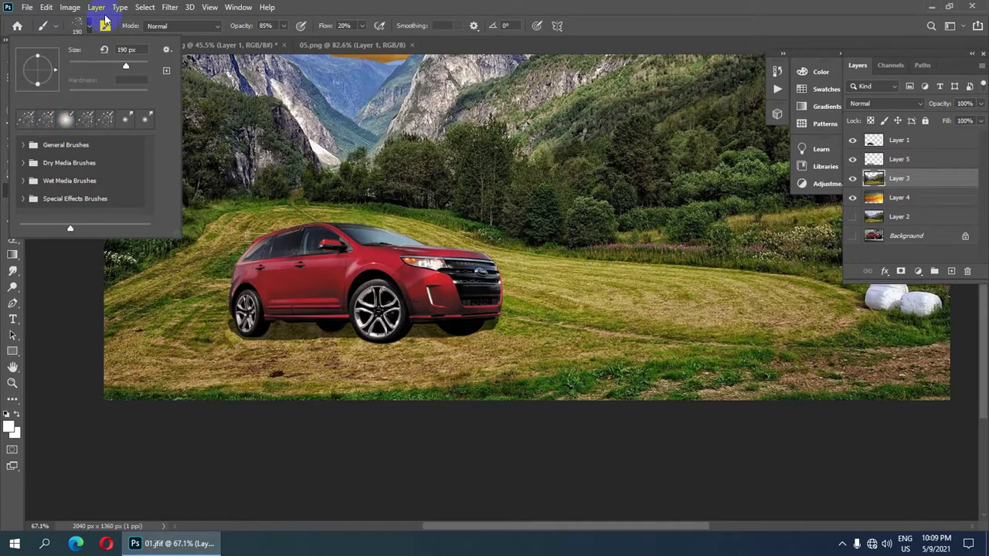
click(107, 25)
scroll(237, 104, down, 1)
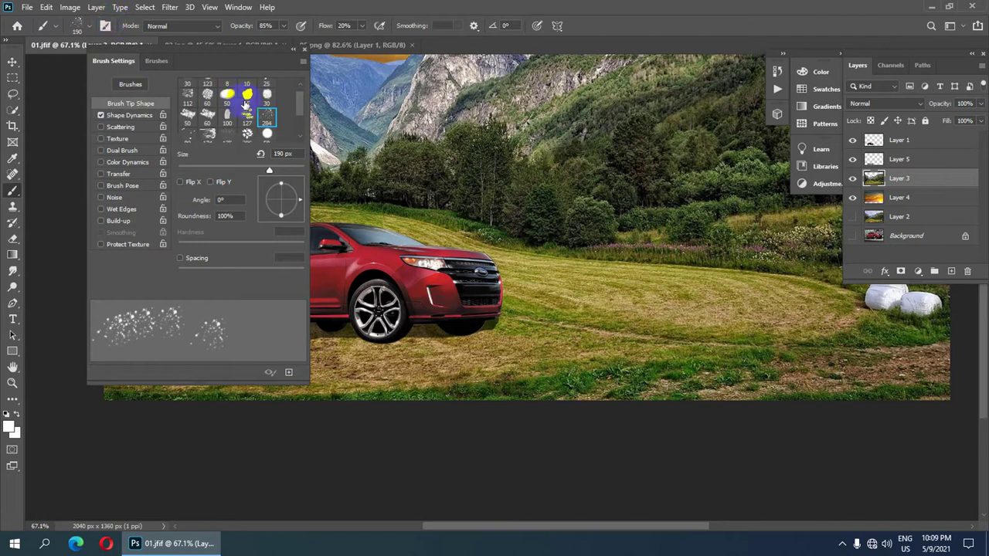
click(266, 96)
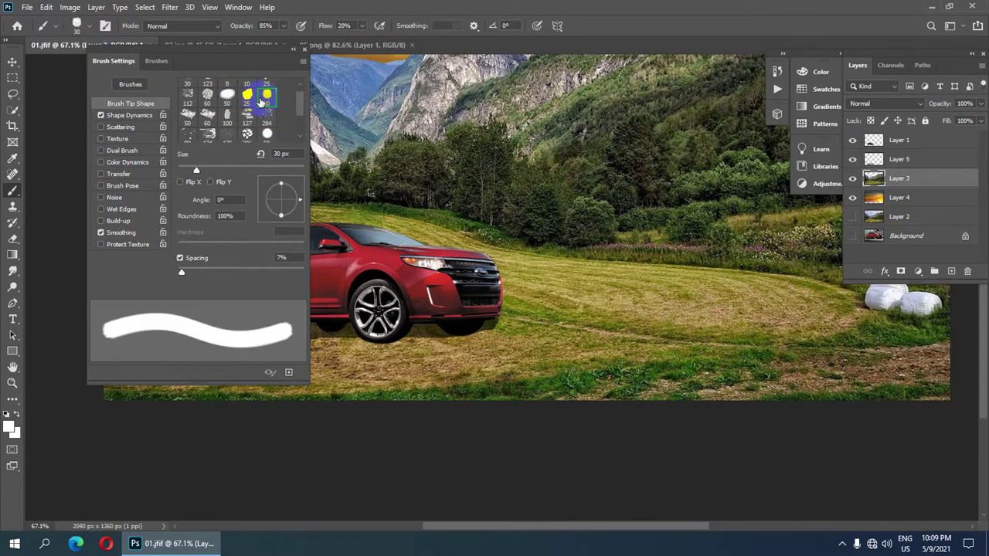
click(266, 117)
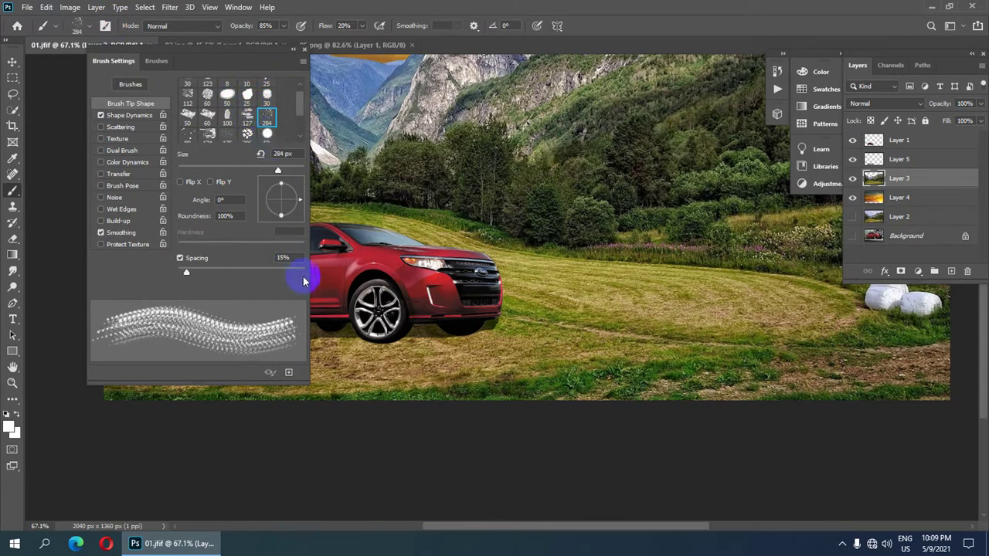
click(308, 47)
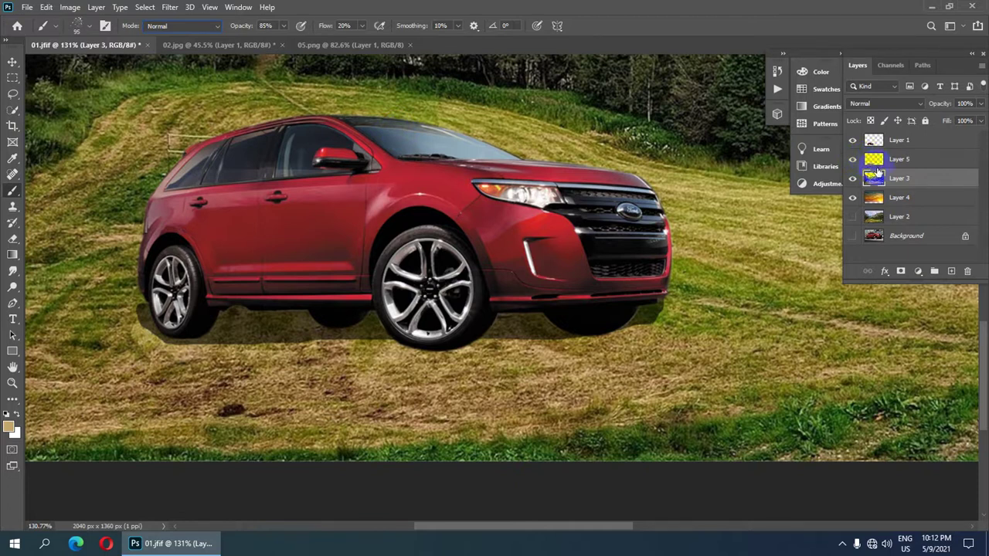
- On Layer 1, paint beside the rear wheel, between the wheels, and under the front bumper
click(875, 141)
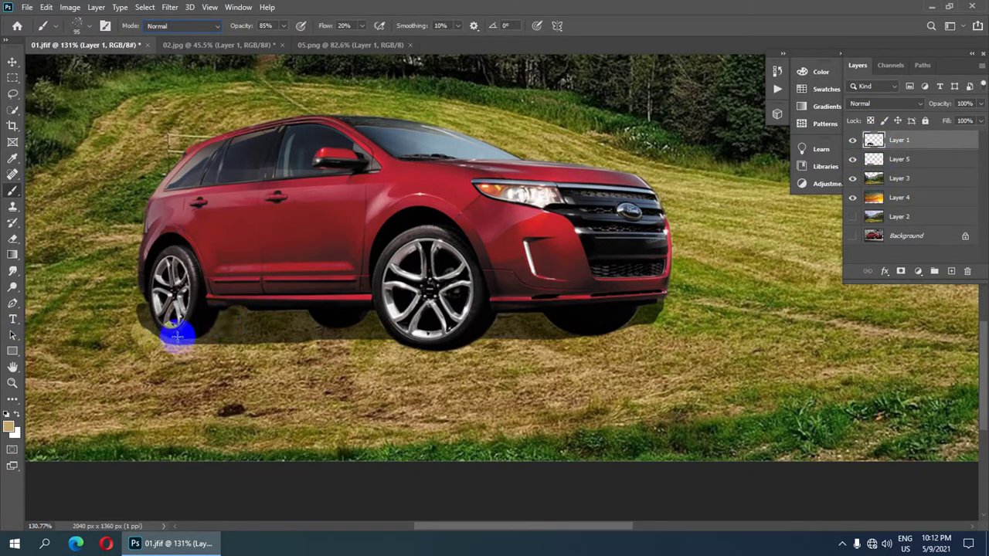
mouse_move(174, 338)
mouse_down()
mouse_move(160, 332)
mouse_move(170, 353)
mouse_move(201, 347)
mouse_move(161, 347)
mouse_move(198, 359)
mouse_move(136, 348)
mouse_move(206, 353)
mouse_move(170, 348)
mouse_move(197, 347)
mouse_up()
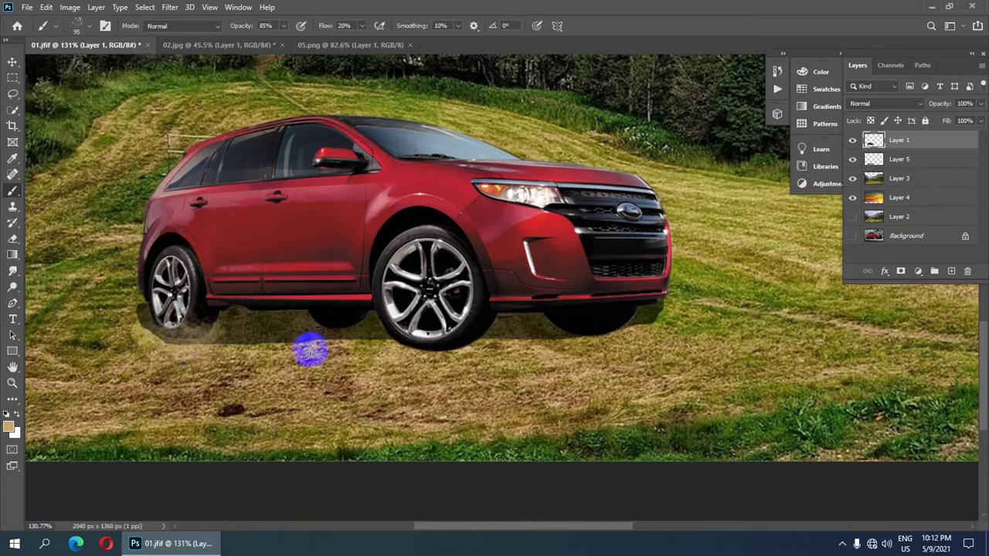
mouse_move(317, 334)
mouse_down()
mouse_move(402, 353)
mouse_move(425, 375)
mouse_move(453, 371)
mouse_move(406, 363)
mouse_move(466, 349)
mouse_move(411, 360)
mouse_move(457, 344)
mouse_move(415, 360)
mouse_move(393, 348)
mouse_move(459, 349)
mouse_move(474, 337)
mouse_move(439, 361)
mouse_move(457, 355)
mouse_move(432, 353)
mouse_up()
scroll(465, 348, down, 2)
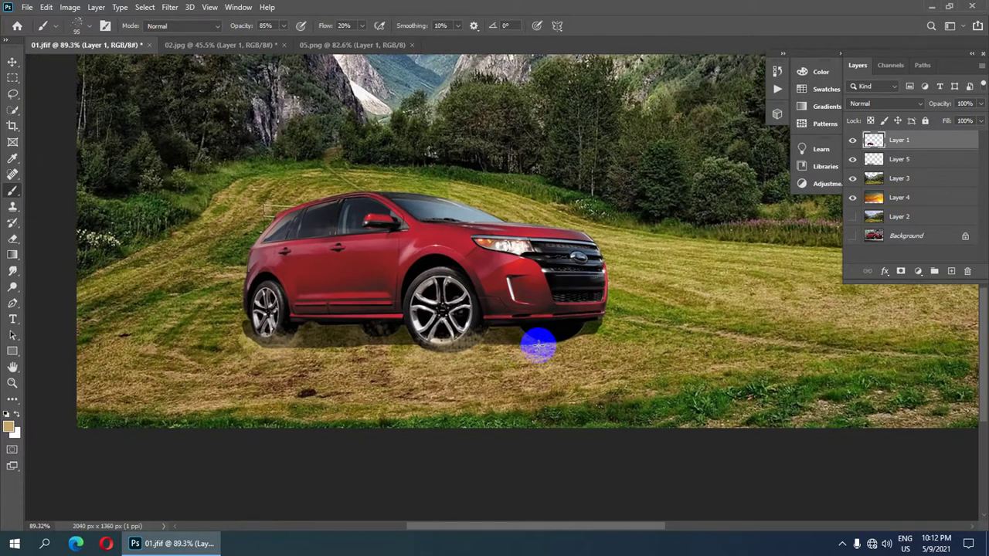
mouse_move(538, 357)
mouse_down()
mouse_move(574, 351)
mouse_move(522, 357)
mouse_move(516, 343)
mouse_move(536, 353)
mouse_move(584, 347)
mouse_move(574, 349)
mouse_up()
alt+scroll(280, 335, down, 1)
alt+scroll(269, 332, up, 1)
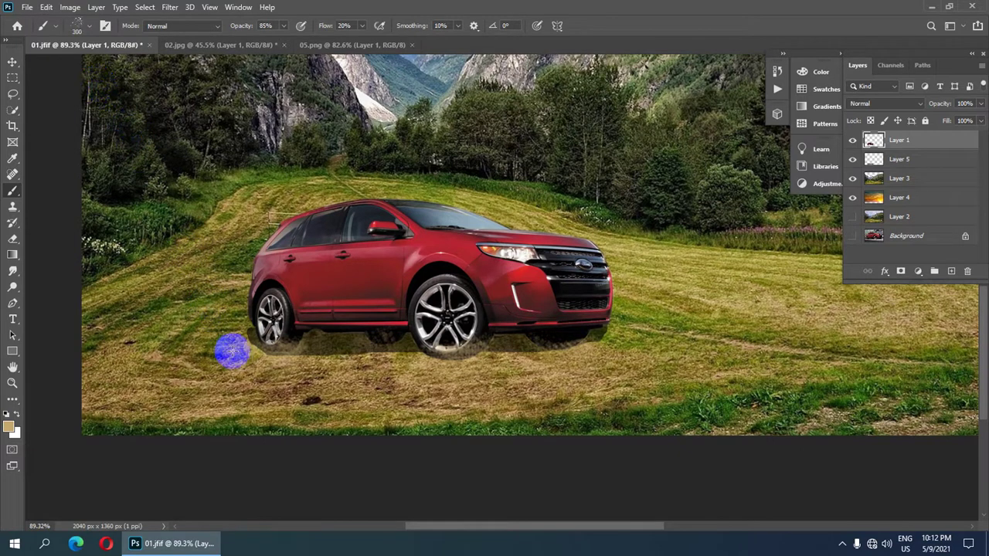
- Enlarge the brush to 300 px, softly paint over the rear wheel, and fit the image on screen
key(bracketright)
key(bracketright)
key(bracketright)
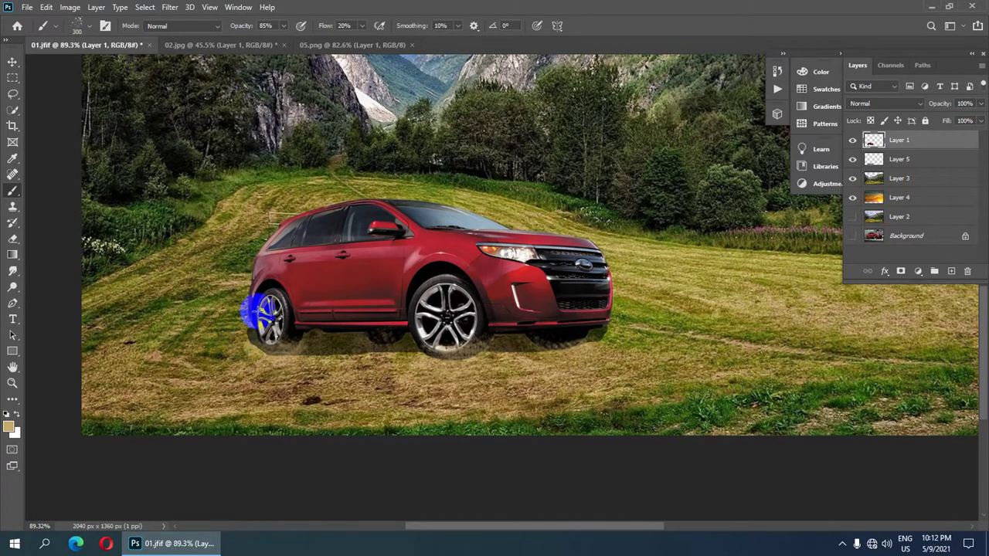
mouse_move(240, 316)
mouse_down()
mouse_move(231, 274)
mouse_move(240, 271)
mouse_move(261, 315)
mouse_move(237, 309)
mouse_up()
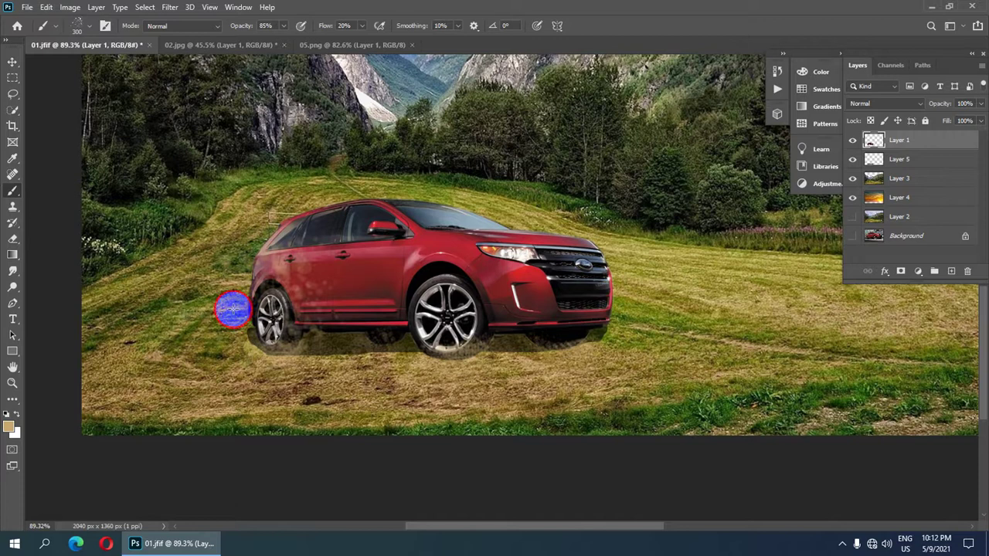
key(ctrl+0)
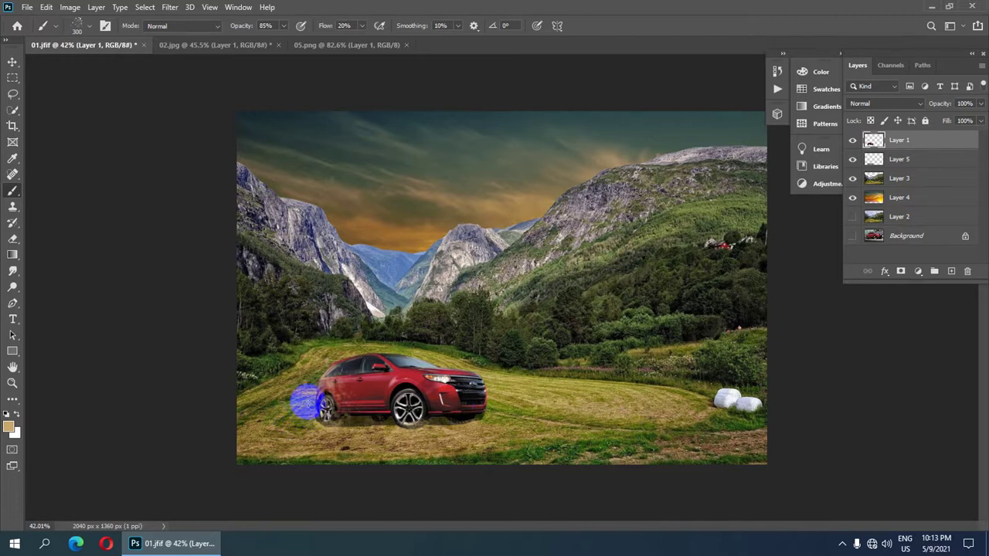
scroll(324, 398, down, 1)
scroll(397, 353, up, 3)
scroll(540, 231, up, 1)
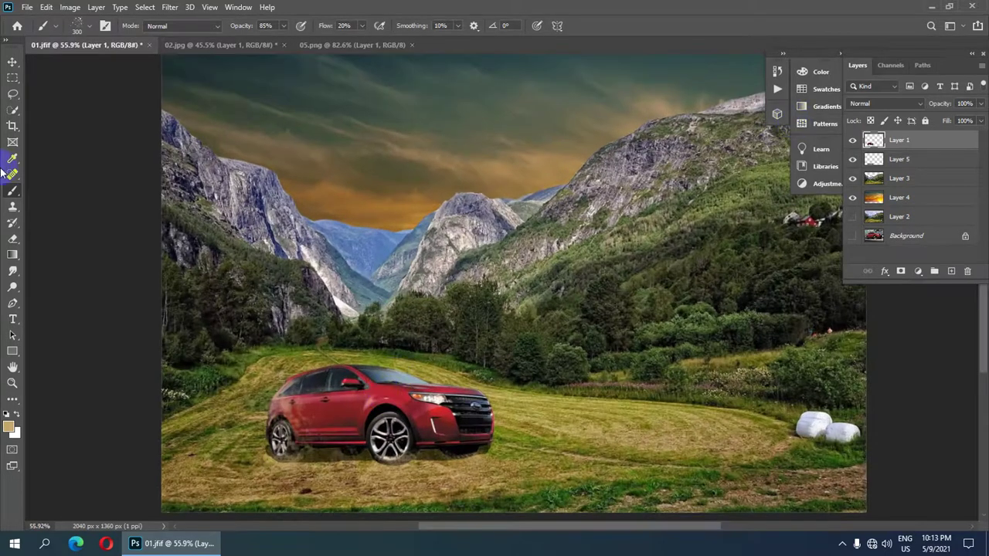
- Choose dark grey 333332 as the foreground colour in the Color Picker
right_click(17, 191)
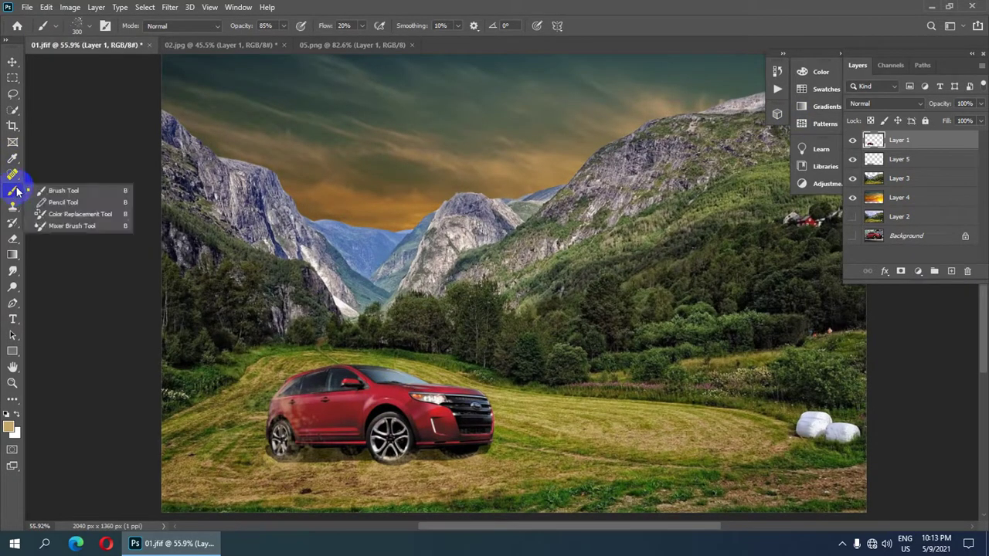
click(64, 191)
click(11, 427)
click(64, 233)
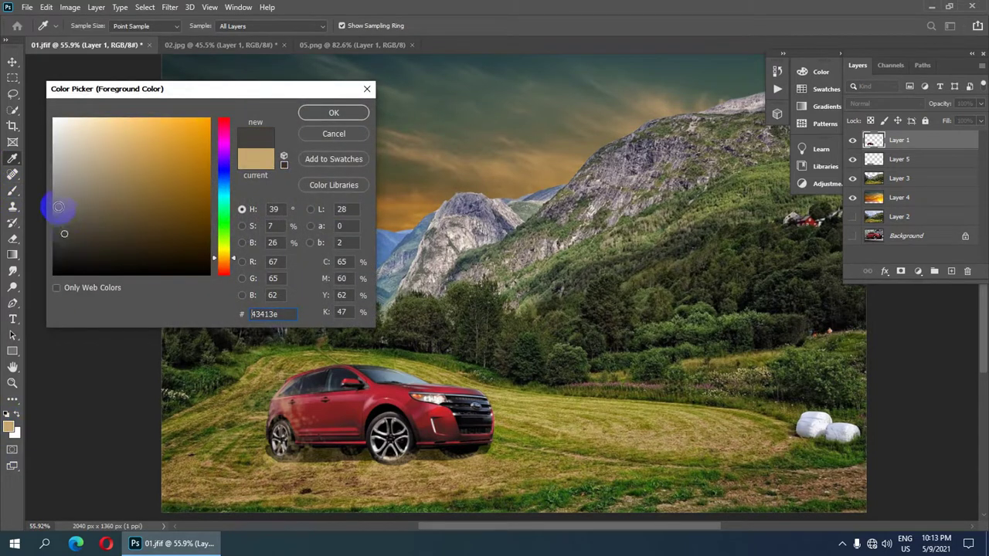
click(56, 217)
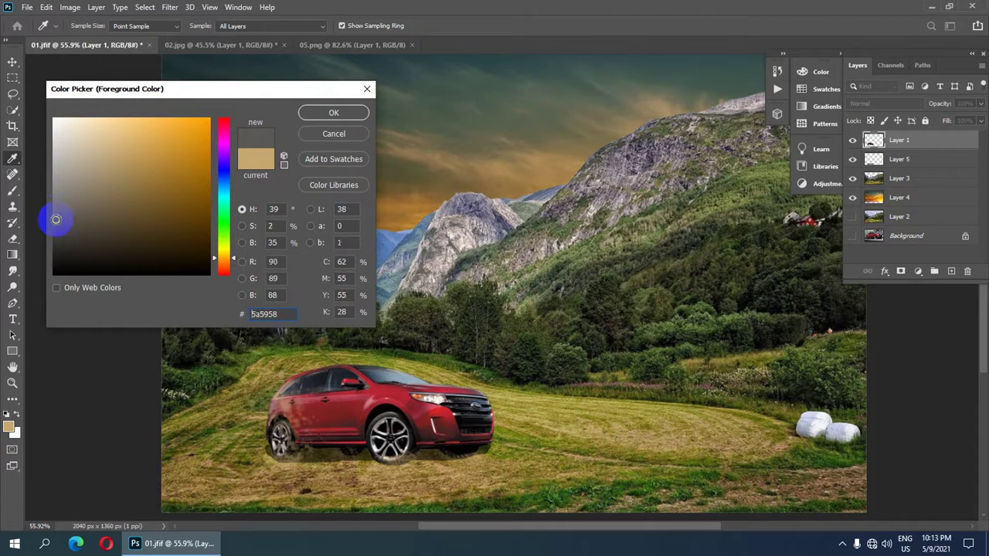
drag(56, 215, 55, 243)
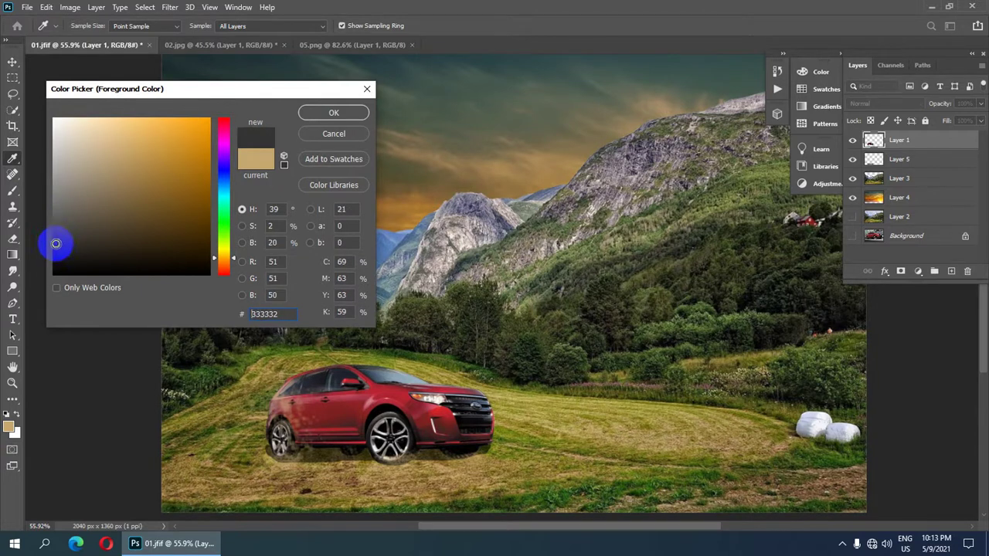
click(334, 113)
- Set up a Soft Round brush at 0% hardness in Normal mode
key(b)
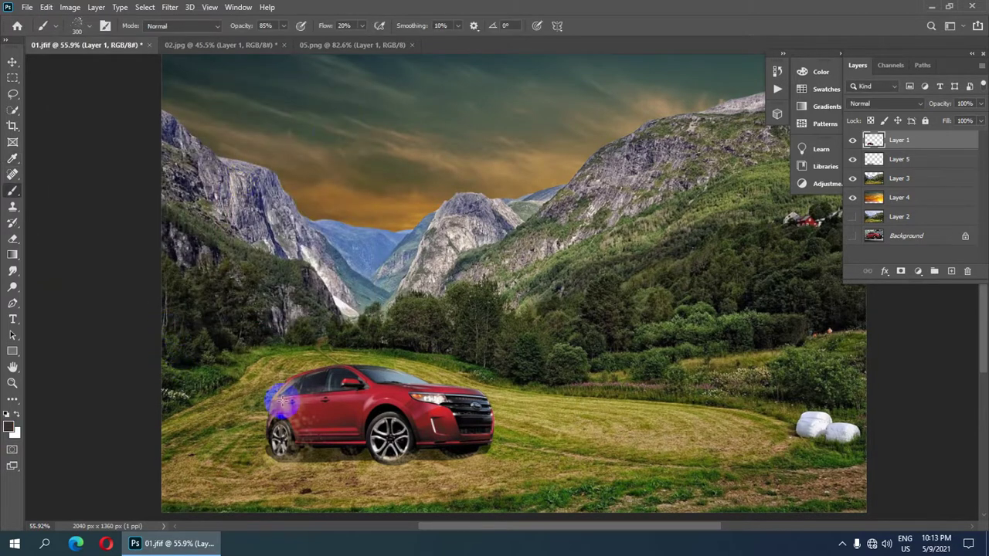
scroll(276, 408, up, 1)
scroll(109, 214, up, 1)
click(77, 25)
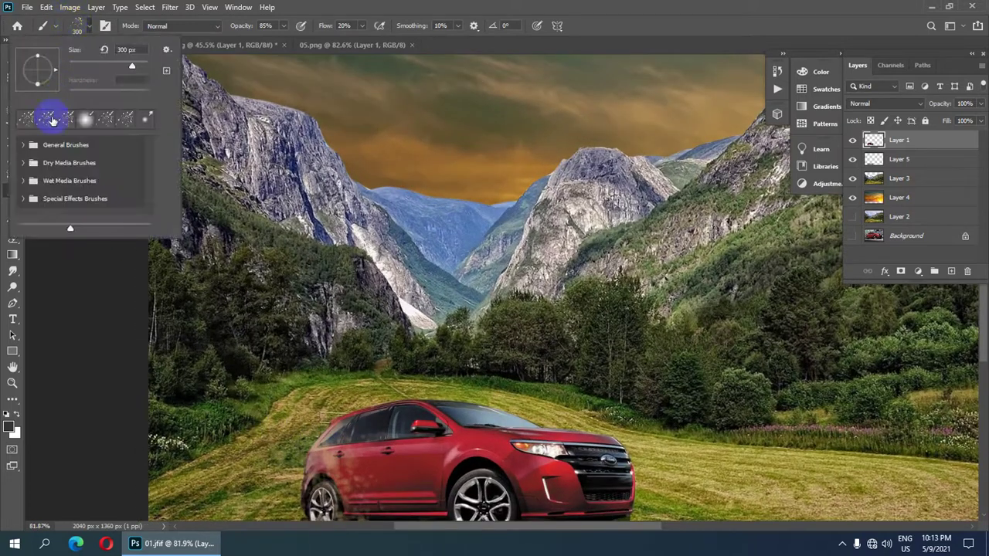
click(86, 120)
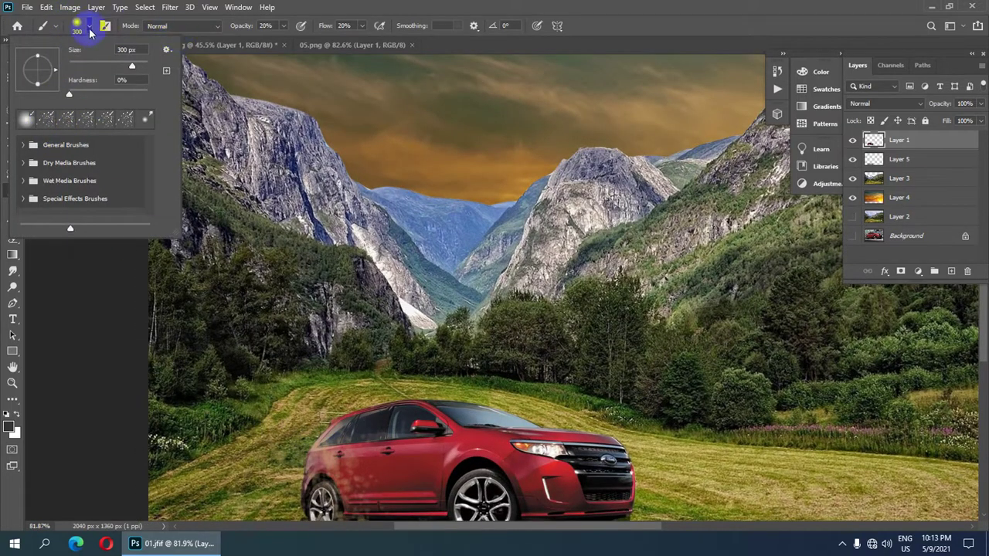
click(216, 29)
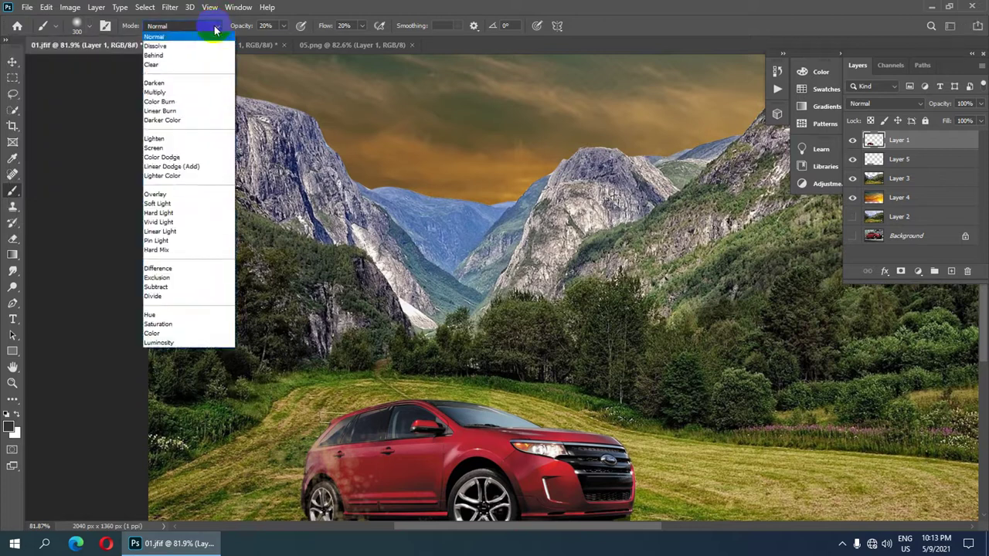
click(190, 43)
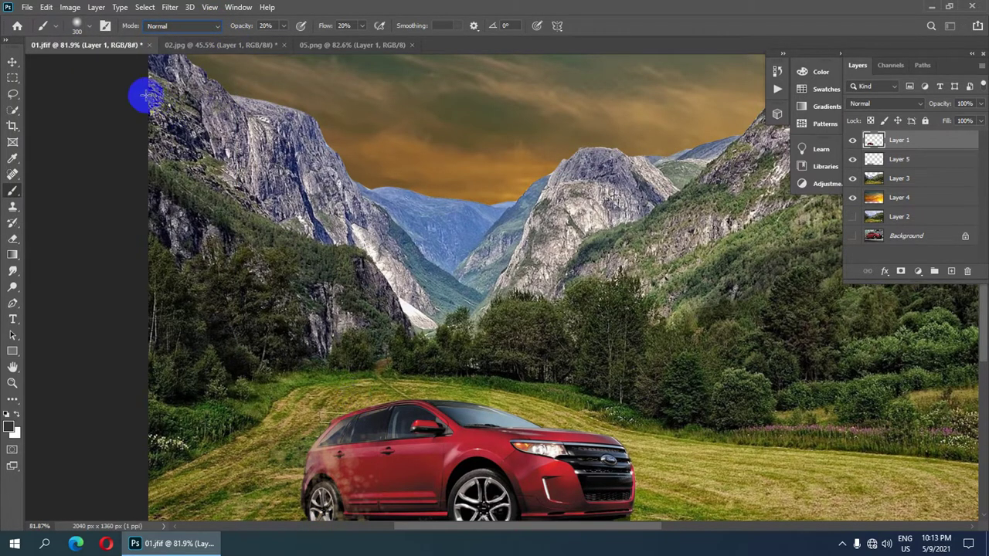
- Dab soft dark shading beside the car's rear
scroll(330, 342, up, 3)
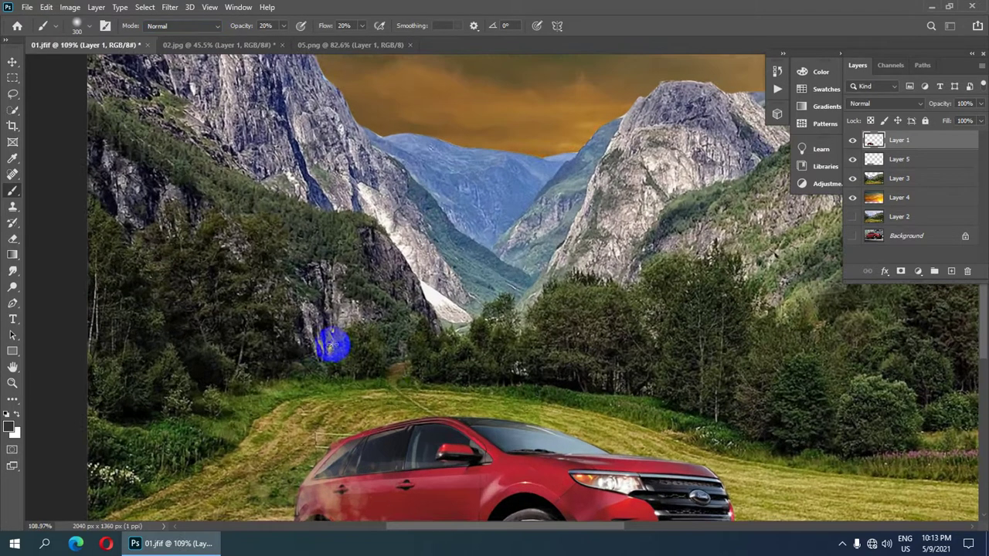
scroll(299, 137, down, 3)
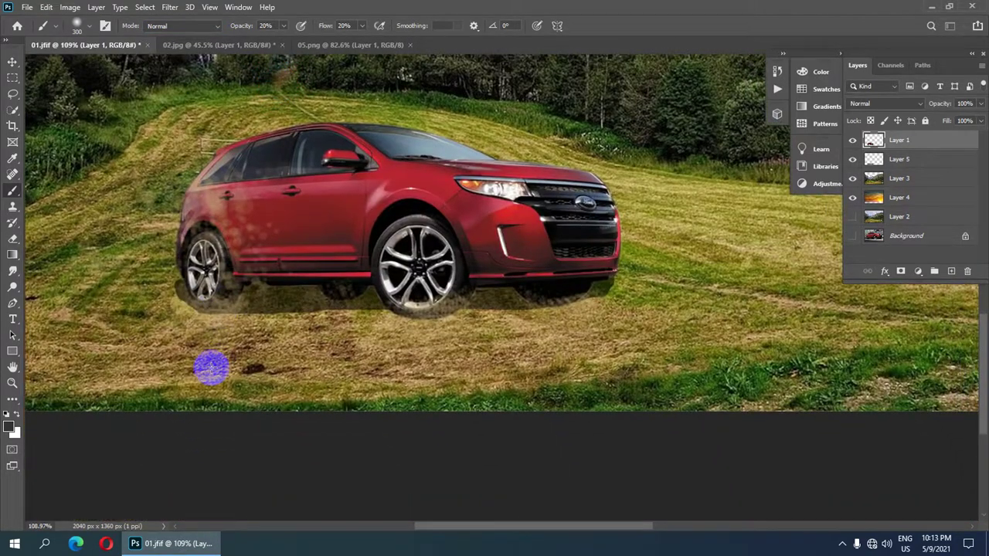
scroll(209, 348, up, 1)
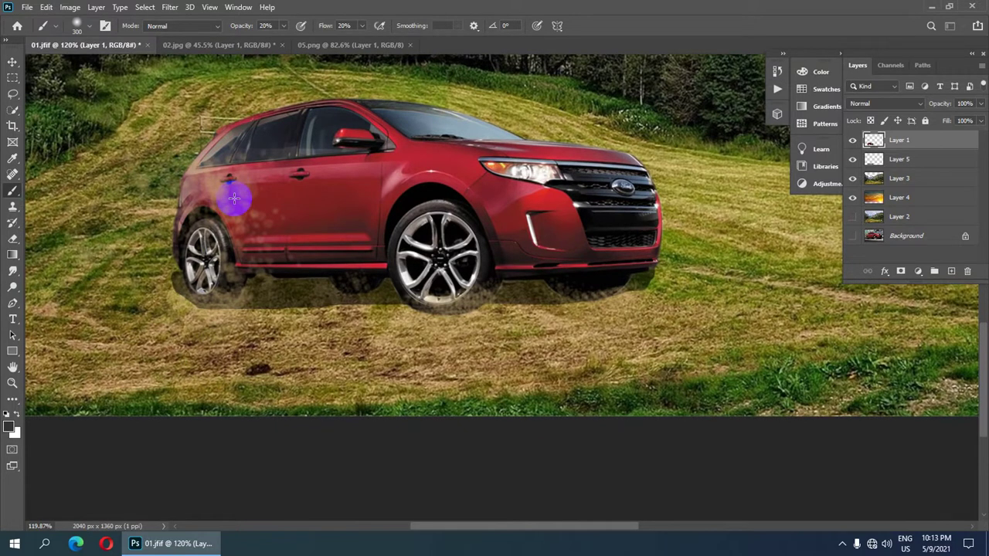
click(174, 360)
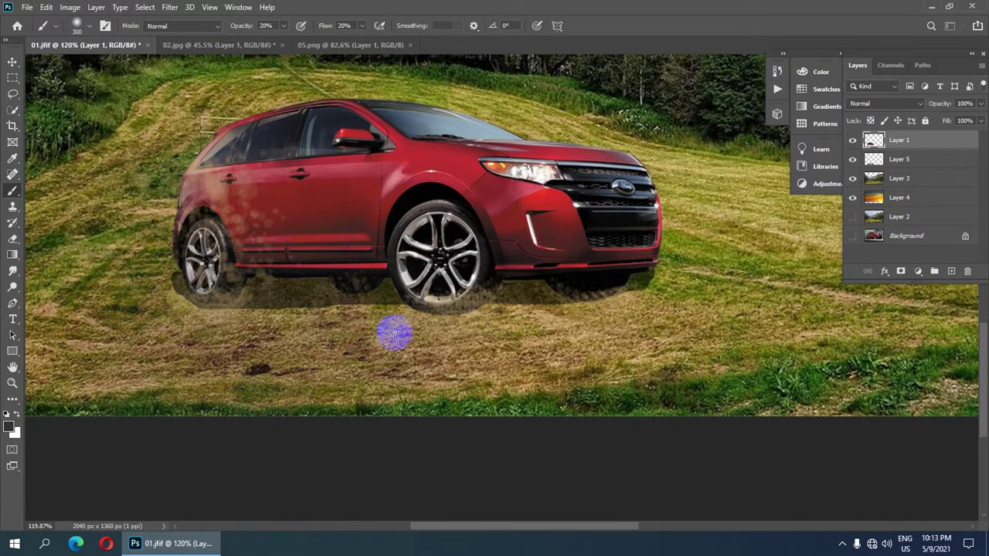
- On Layer 3, shade the grass right of the car, near its front and along its side
click(901, 178)
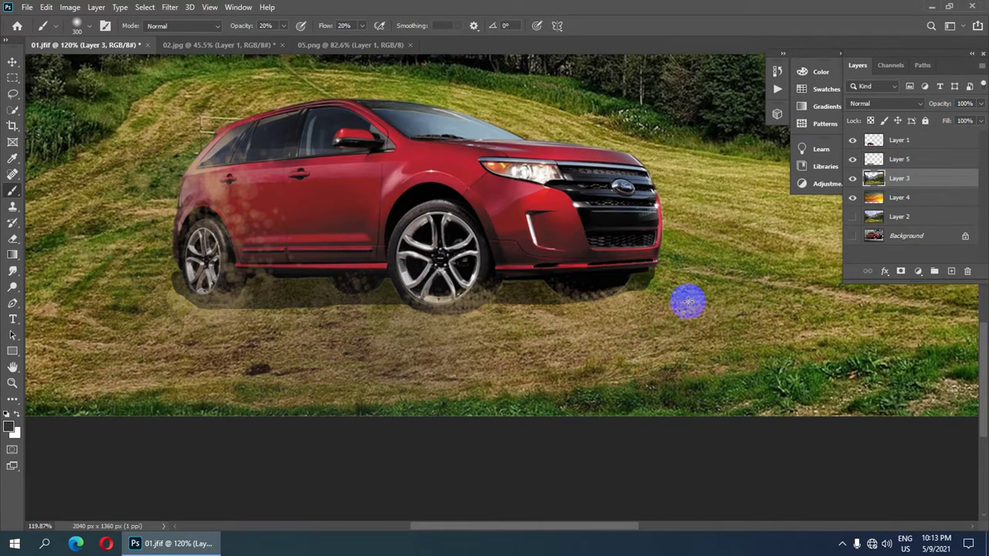
click(649, 343)
scroll(625, 272, down, 2)
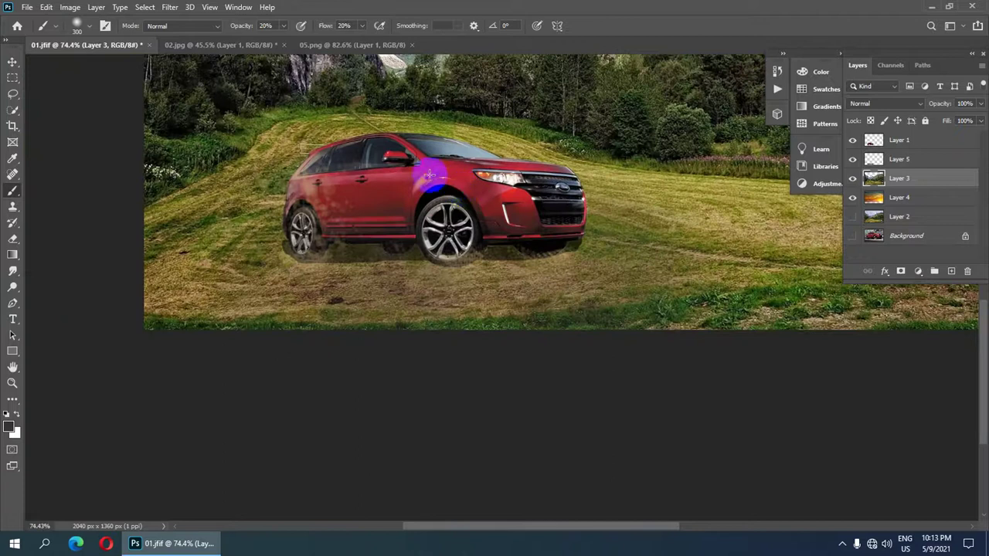
scroll(418, 161, down, 2)
drag(405, 241, 395, 289)
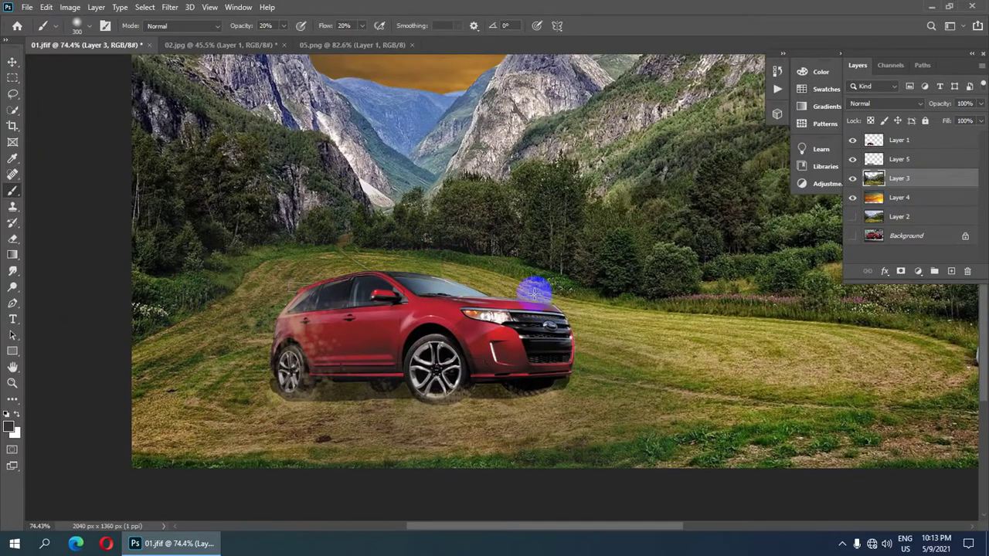
click(639, 334)
click(392, 321)
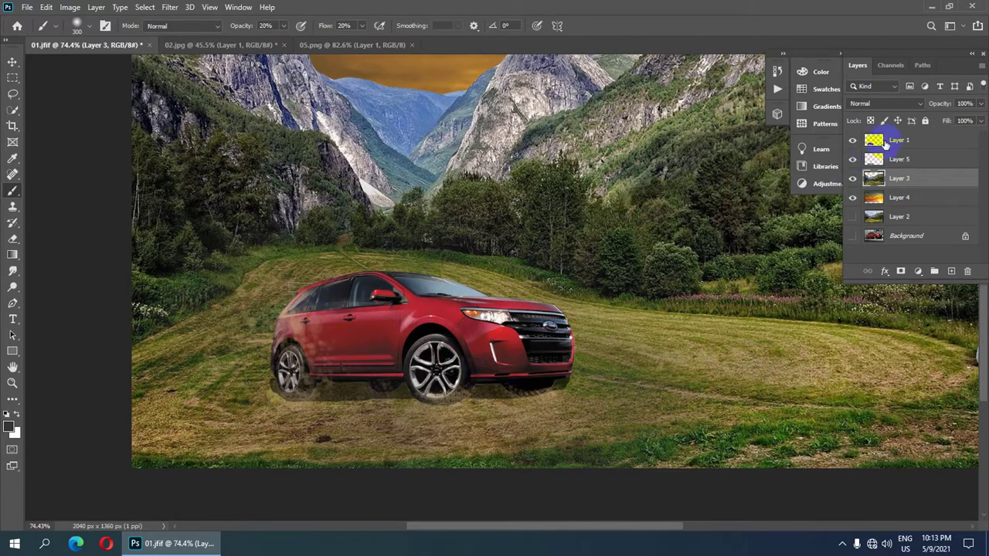
- On Layer 1, paint soft shading over the car's front
click(876, 140)
click(397, 296)
scroll(526, 340, down, 3)
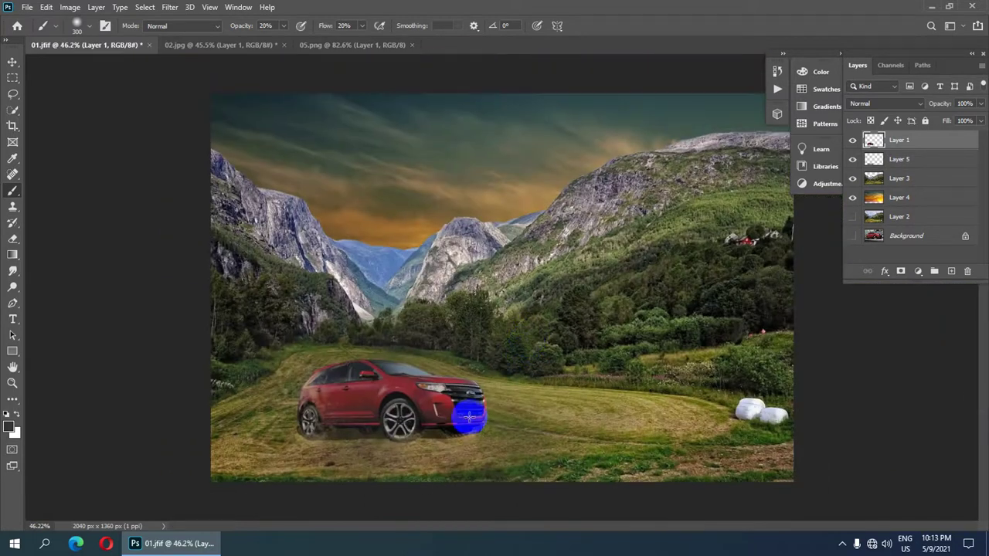
scroll(469, 417, down, 1)
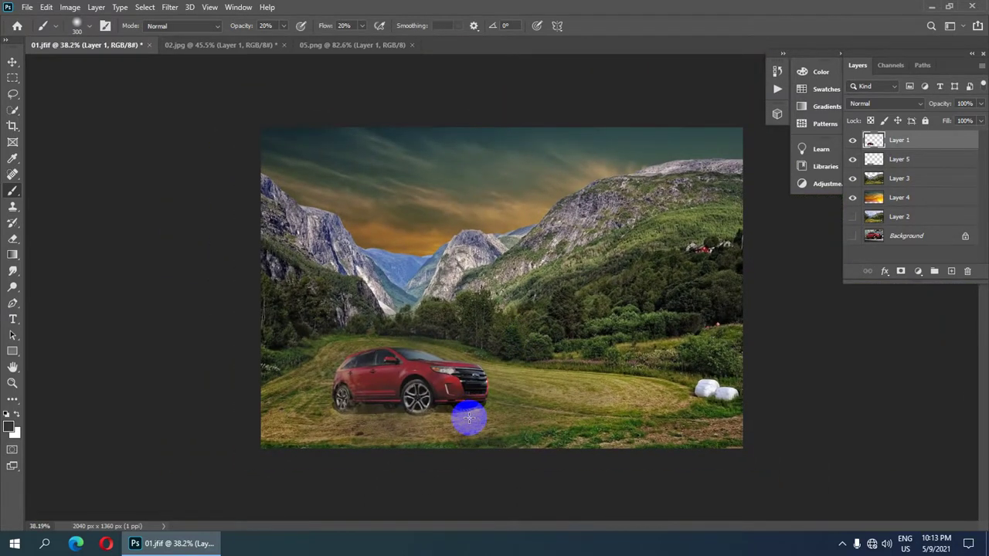
scroll(469, 417, up, 1)
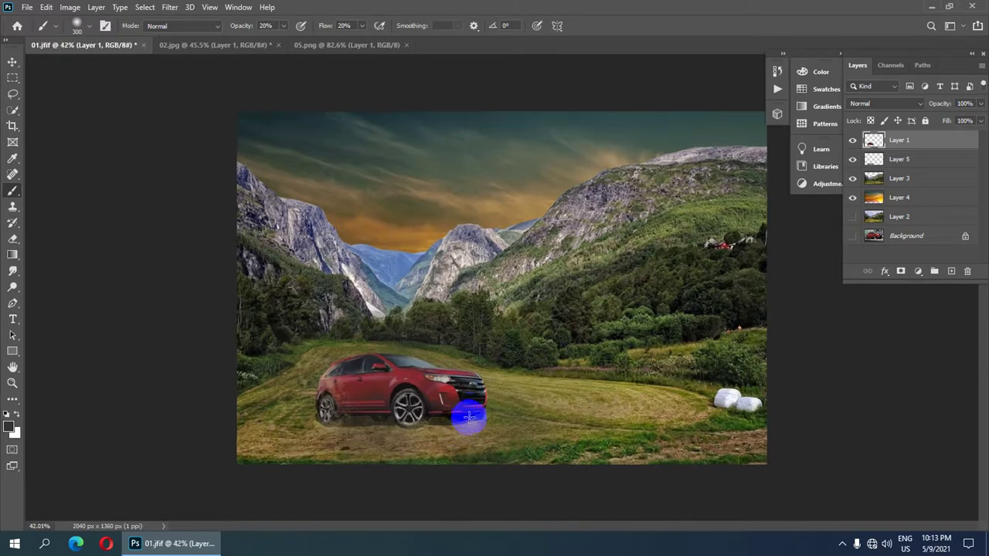
- Duplicate Layer 3 and give the copy a 0° Motion Blur with 18-pixel distance
click(904, 182)
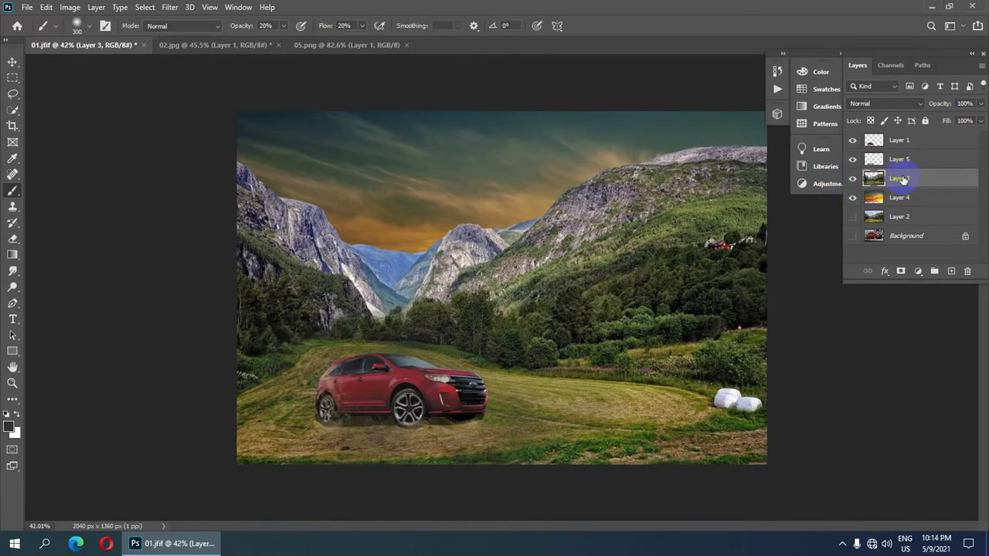
key(ctrl+j)
drag(900, 183, 876, 195)
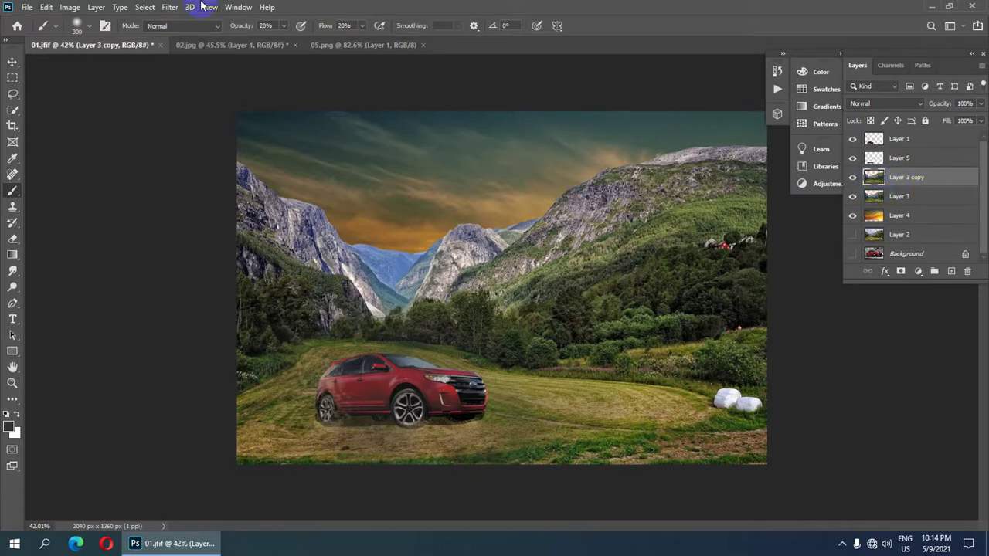
click(168, 8)
mouse_move(176, 168)
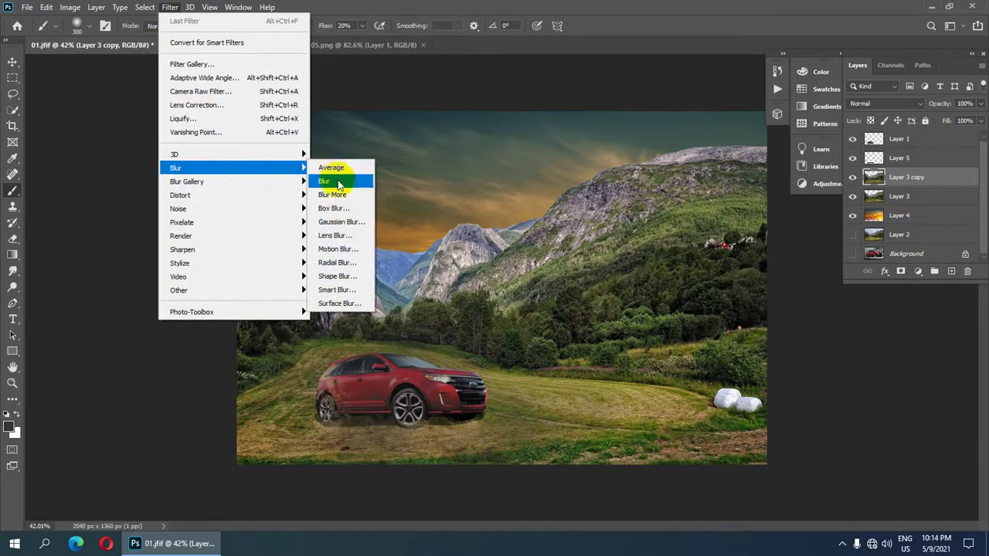
click(340, 249)
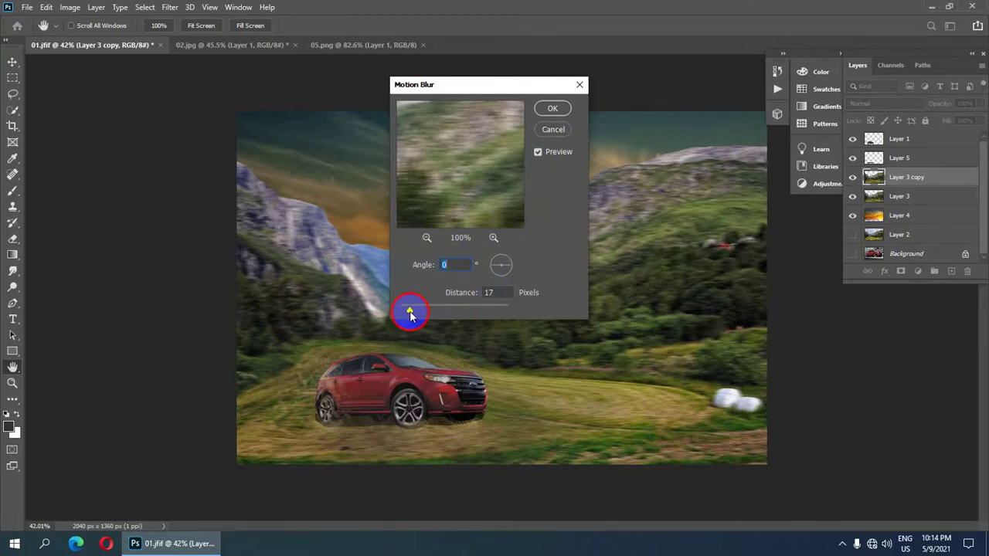
drag(409, 313, 412, 313)
click(564, 111)
- Blur Layer 1 with a 0° Motion Blur at 9-pixel distance
key(b)
scroll(492, 279, down, 1)
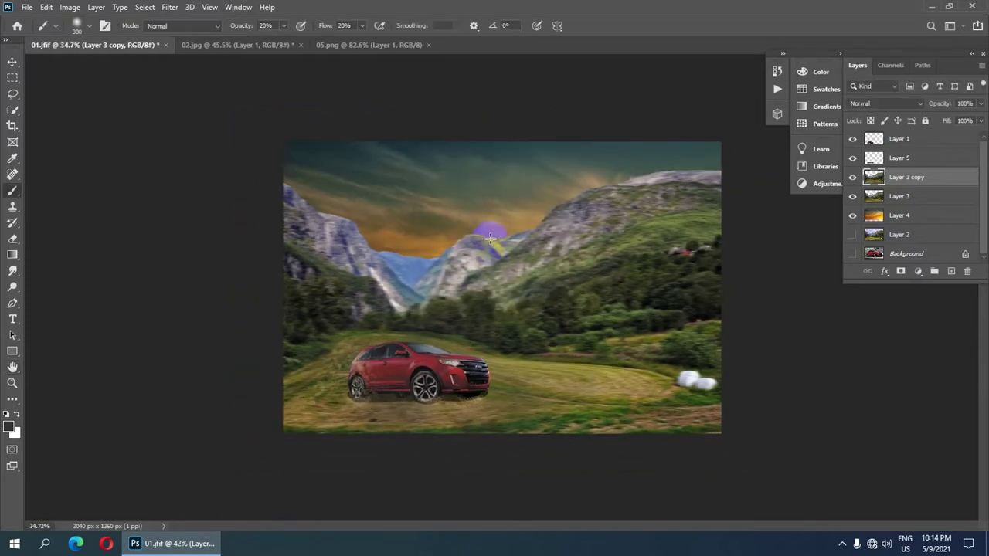
scroll(491, 280, down, 1)
scroll(491, 280, down, 1)
scroll(491, 280, up, 2)
scroll(514, 313, up, 2)
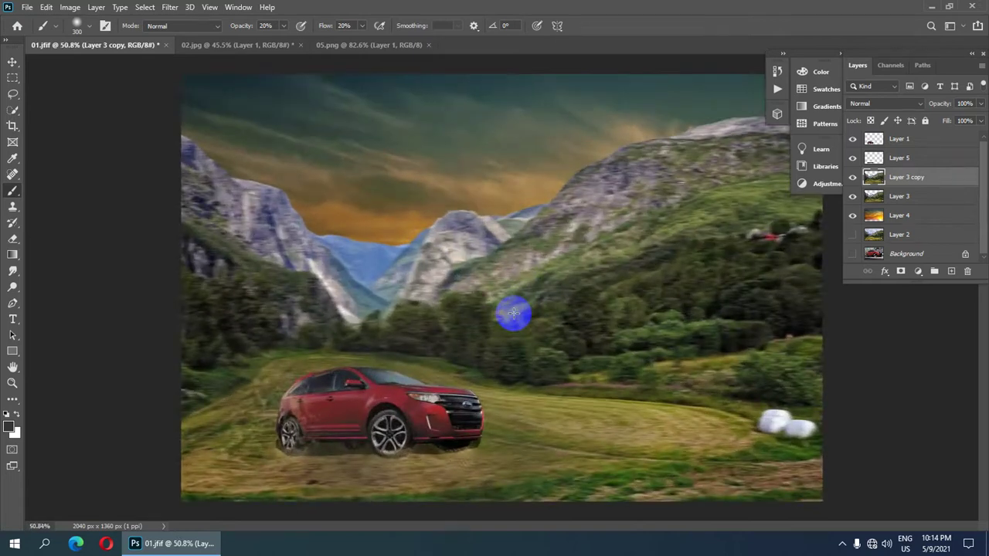
scroll(514, 313, down, 1)
click(899, 140)
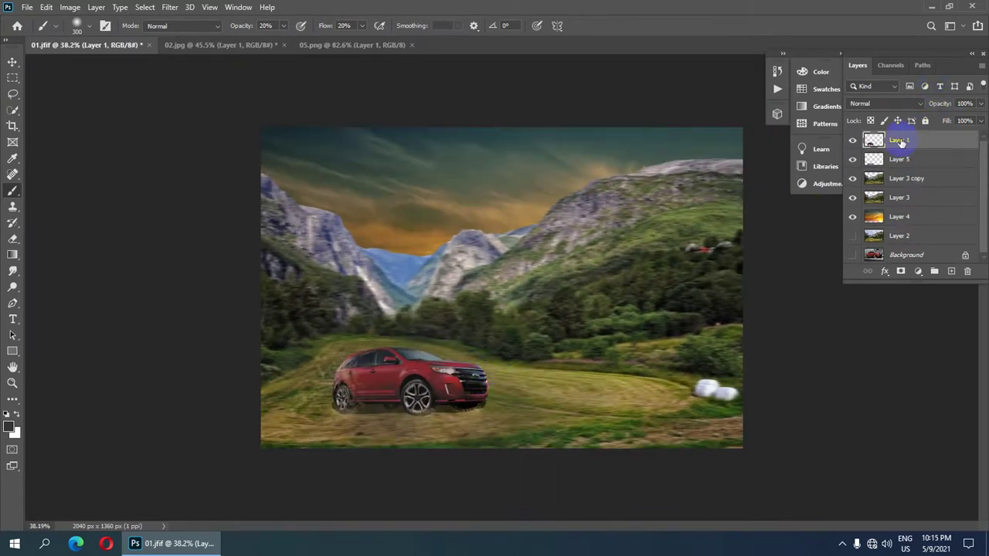
click(170, 7)
mouse_move(177, 167)
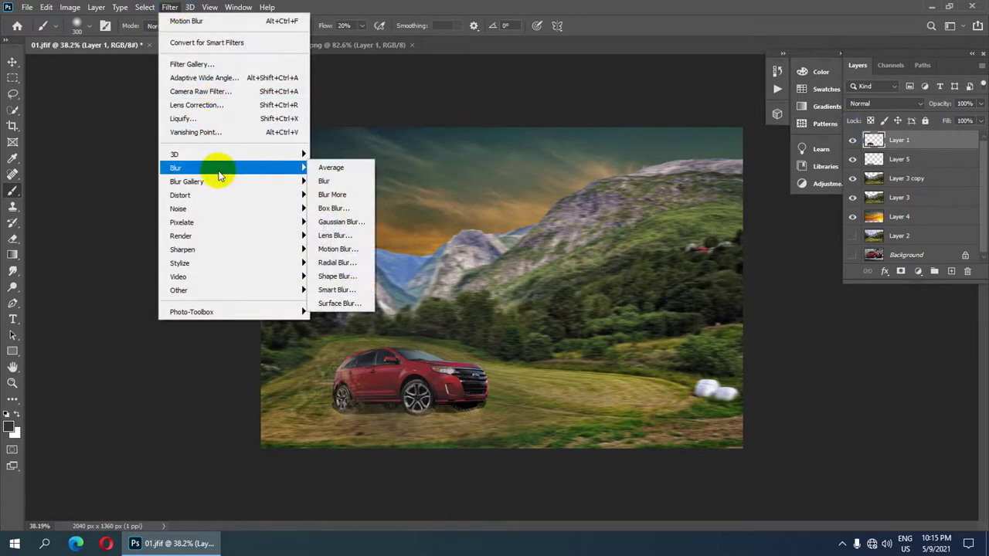
click(337, 248)
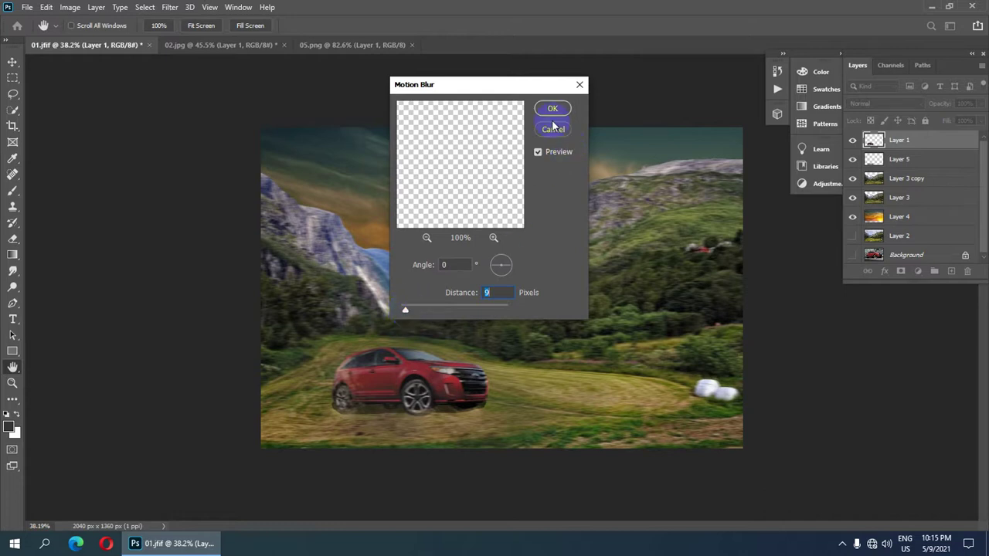
key(Escape)
key(b)
- Scroll the view back and forth to review the motion-blurred composite
scroll(486, 286, down, 2)
scroll(486, 338, up, 2)
scroll(485, 343, up, 1)
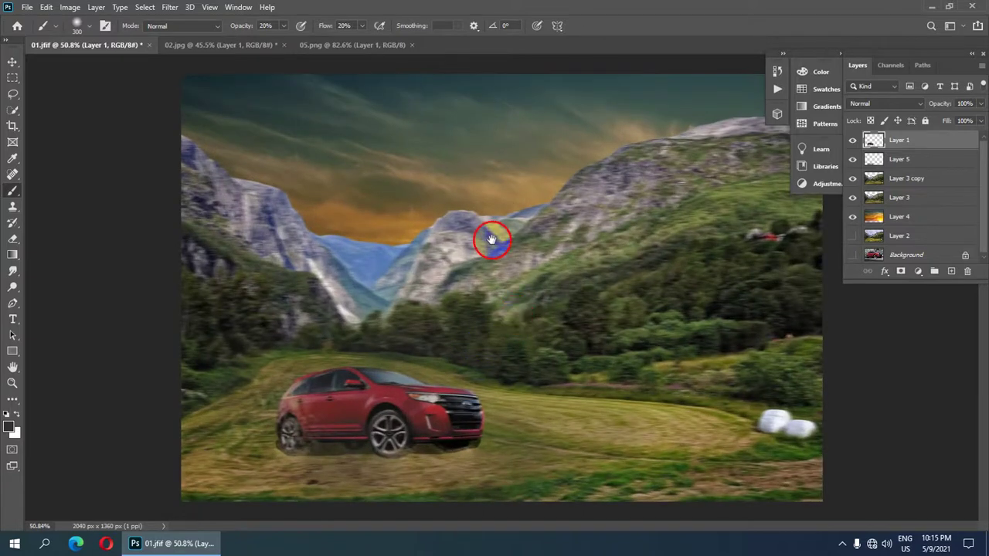
scroll(492, 239, down, 1)
scroll(498, 255, down, 1)
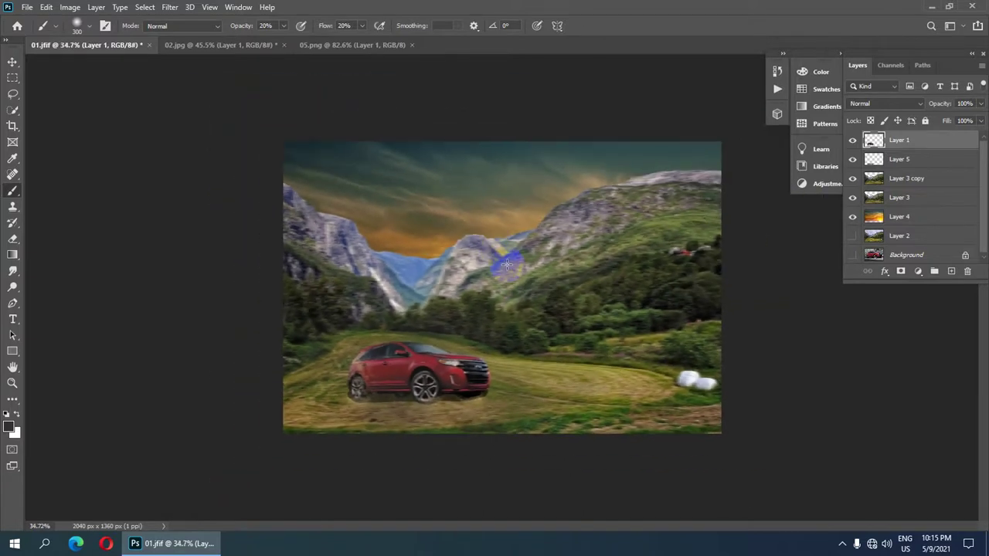
scroll(503, 261, up, 2)
scroll(505, 266, down, 1)
scroll(504, 264, down, 1)
scroll(500, 263, up, 1)
scroll(498, 261, up, 2)
scroll(496, 261, down, 1)
scroll(495, 259, up, 1)
scroll(495, 257, up, 1)
scroll(493, 256, down, 1)
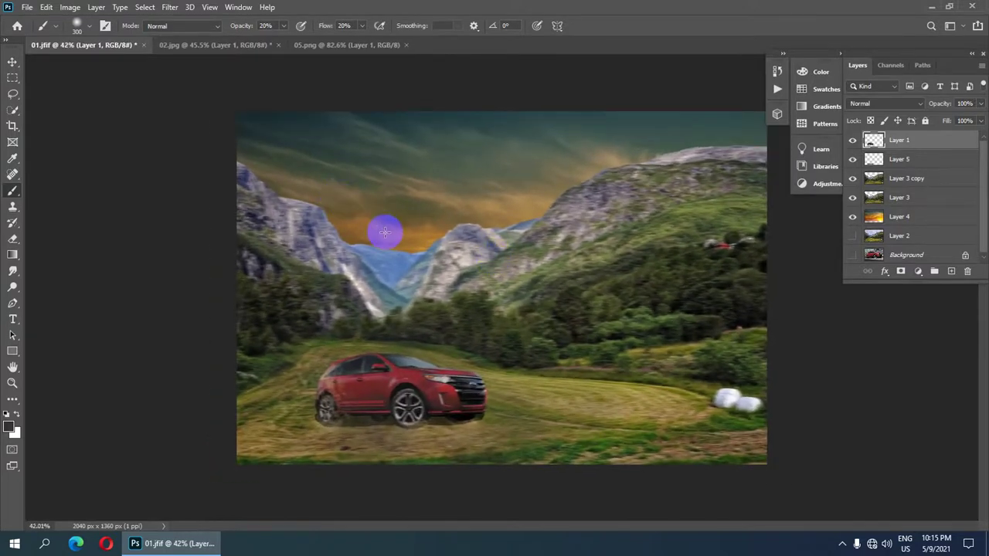
scroll(471, 223, down, 1)
scroll(478, 237, up, 2)
scroll(478, 236, up, 3)
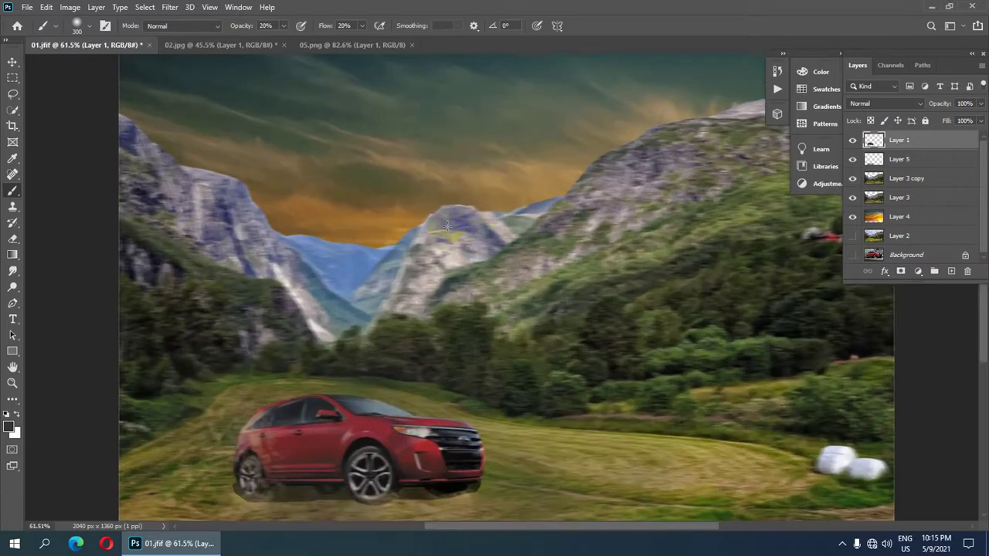
scroll(464, 228, down, 5)
scroll(452, 224, up, 3)
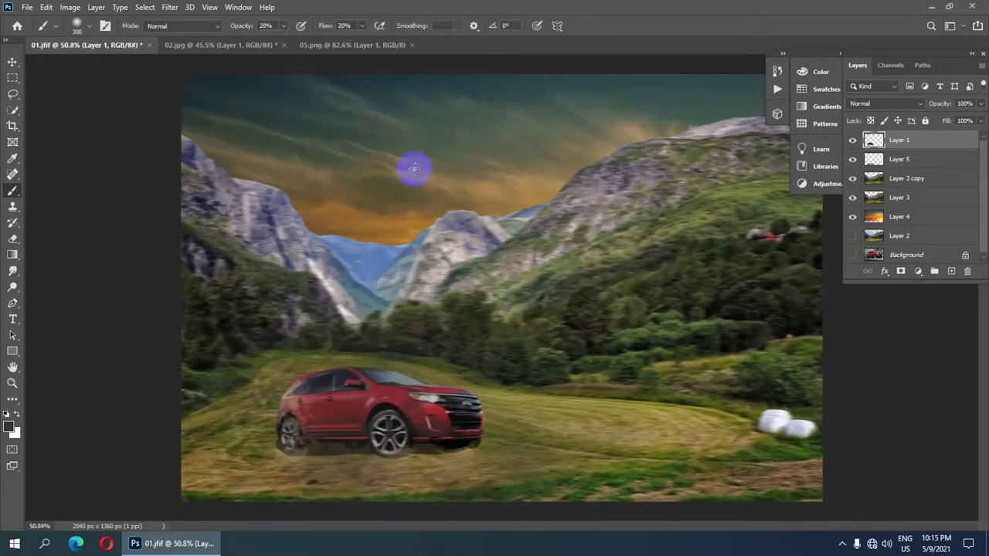
scroll(417, 170, down, 1)
scroll(423, 177, up, 1)
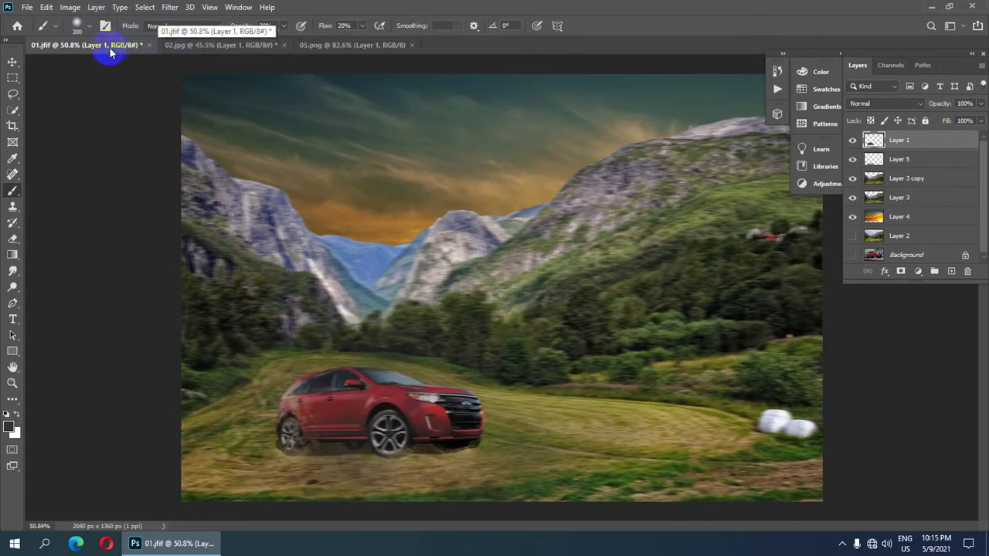
- Begin a Save As to this computer and name the file CAR MANIPULATION
click(27, 8)
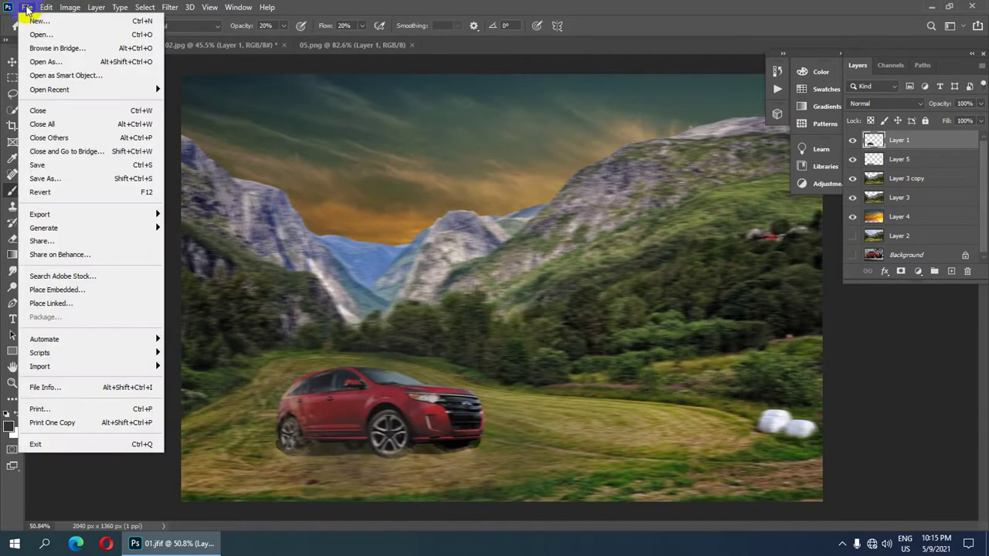
click(27, 7)
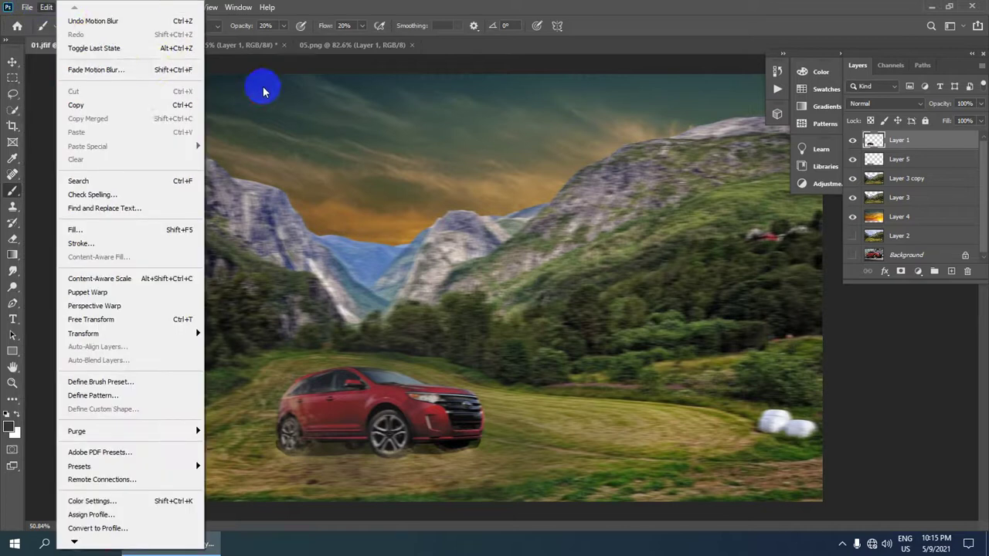
click(262, 86)
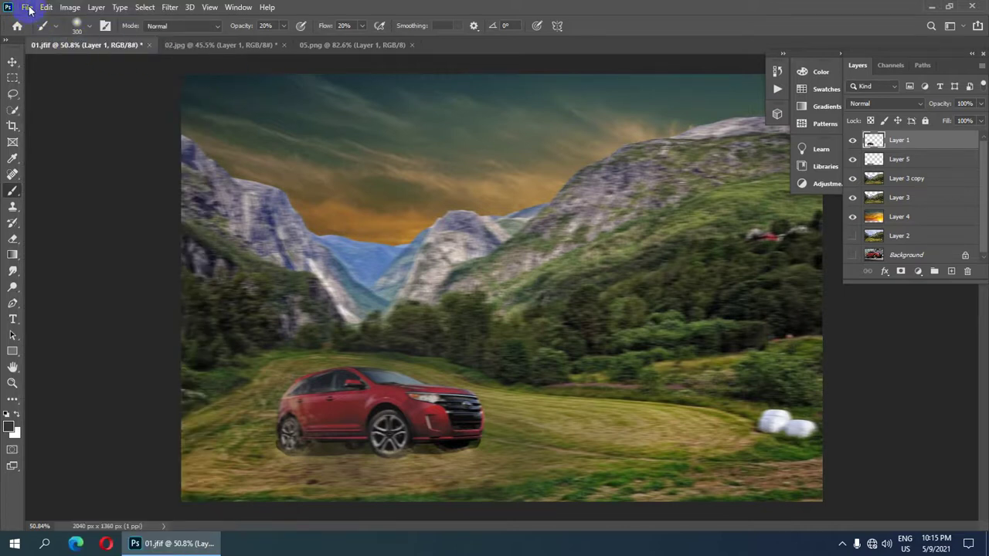
click(28, 7)
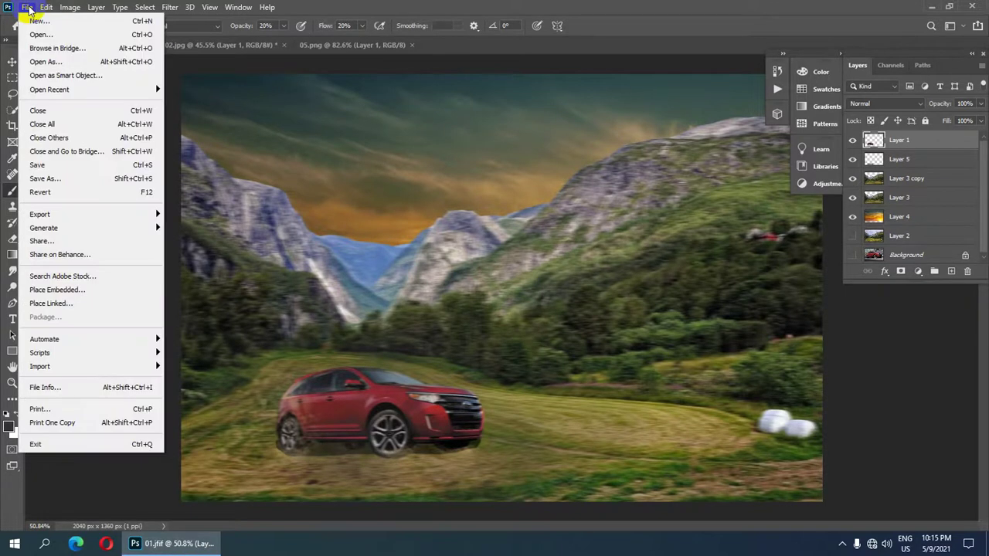
click(70, 180)
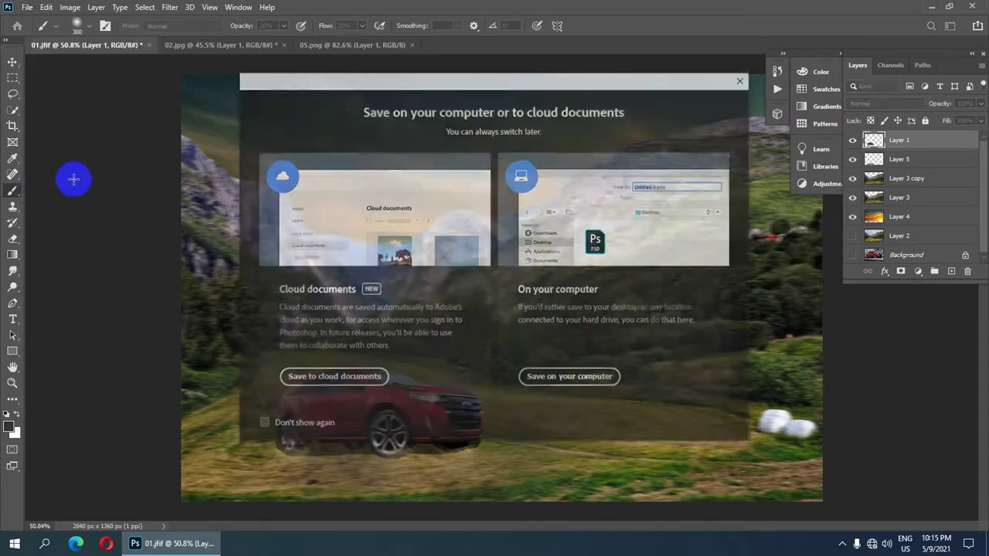
click(563, 378)
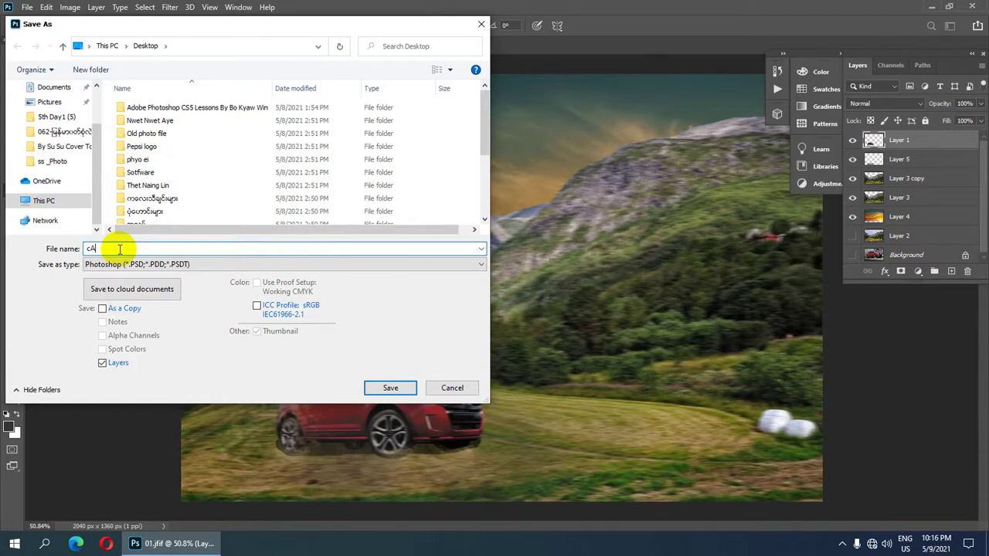
text(A)
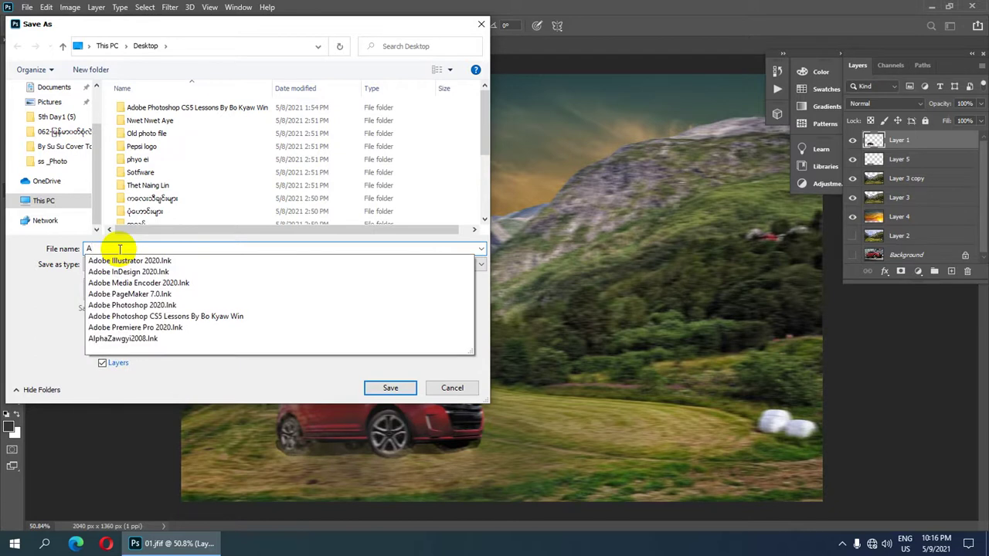
key(BackSpace)
text(CAR)
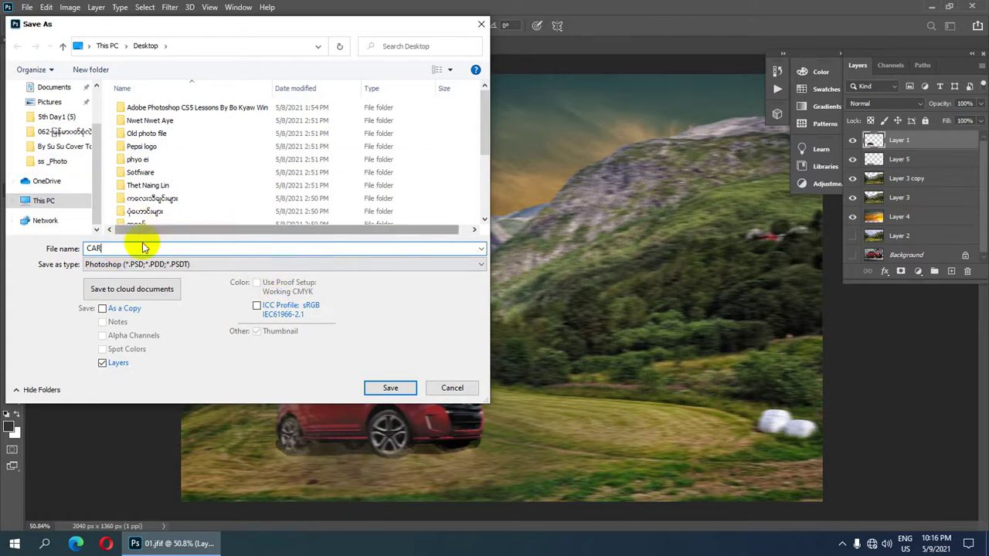
click(207, 266)
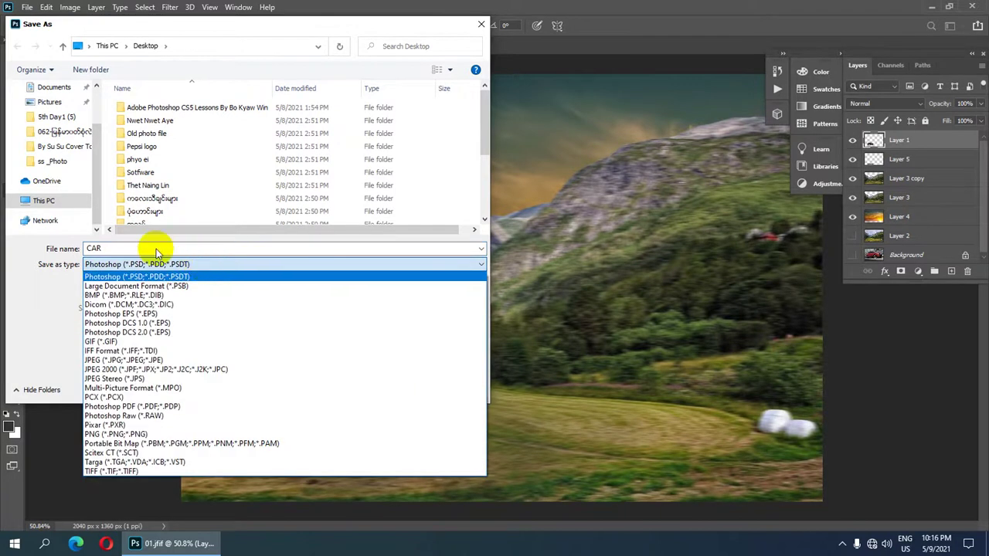
click(156, 249)
double_click(150, 248)
text(MANIPULATION)
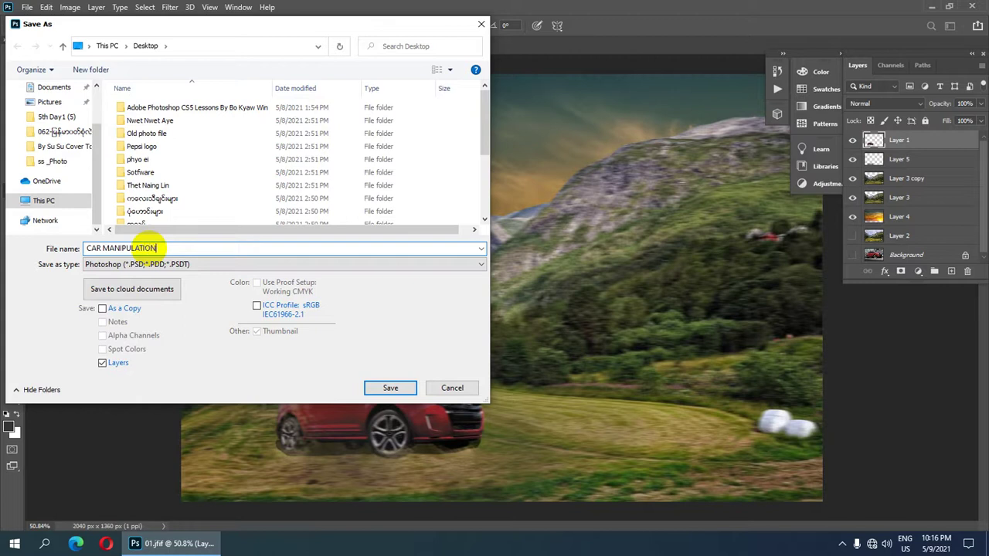
key(Tab)
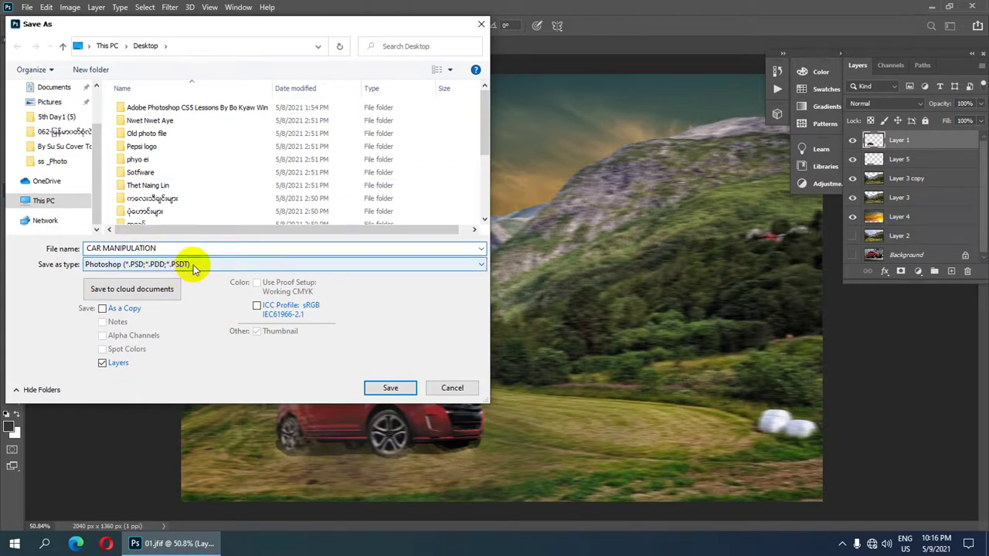
- Save it as a JPEG on the Desktop at maximum quality 12
click(194, 266)
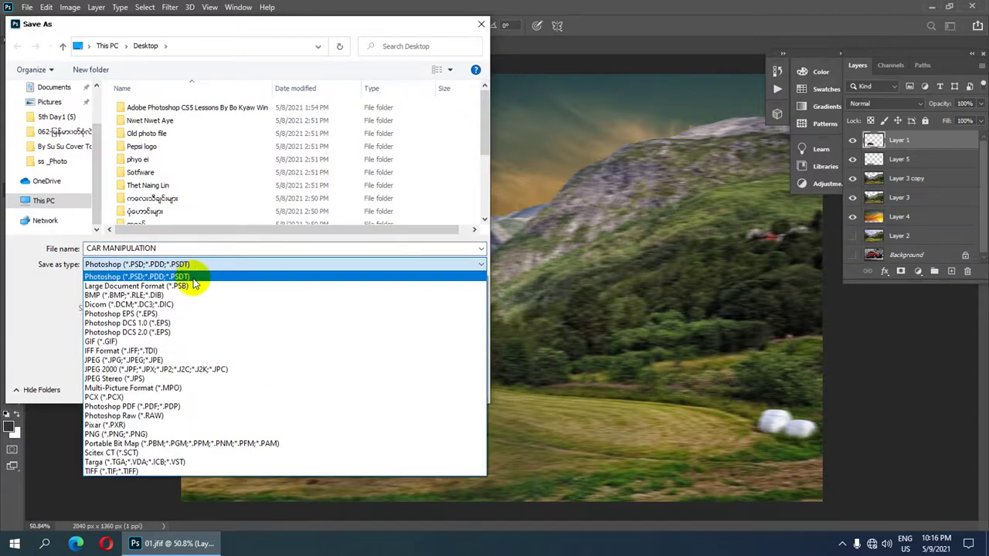
click(186, 360)
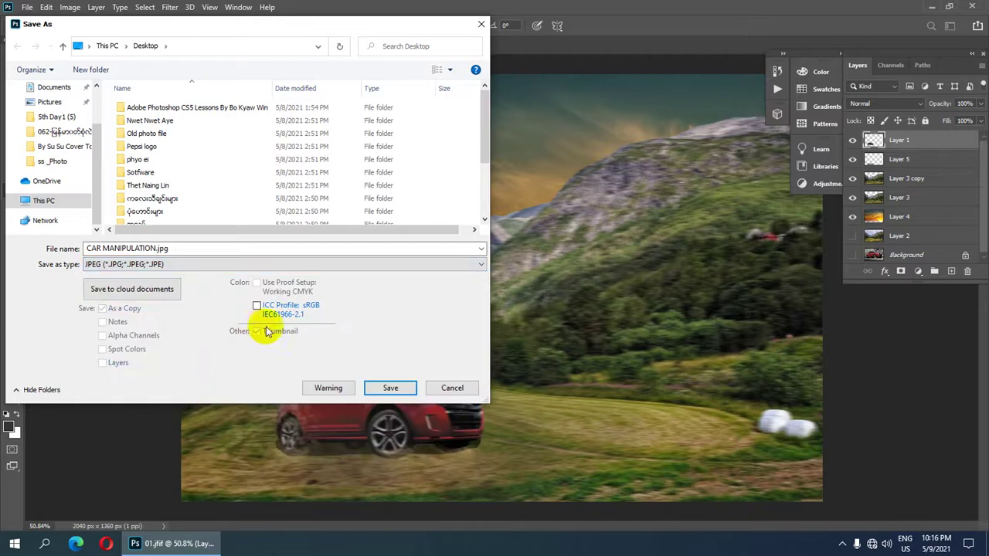
click(391, 390)
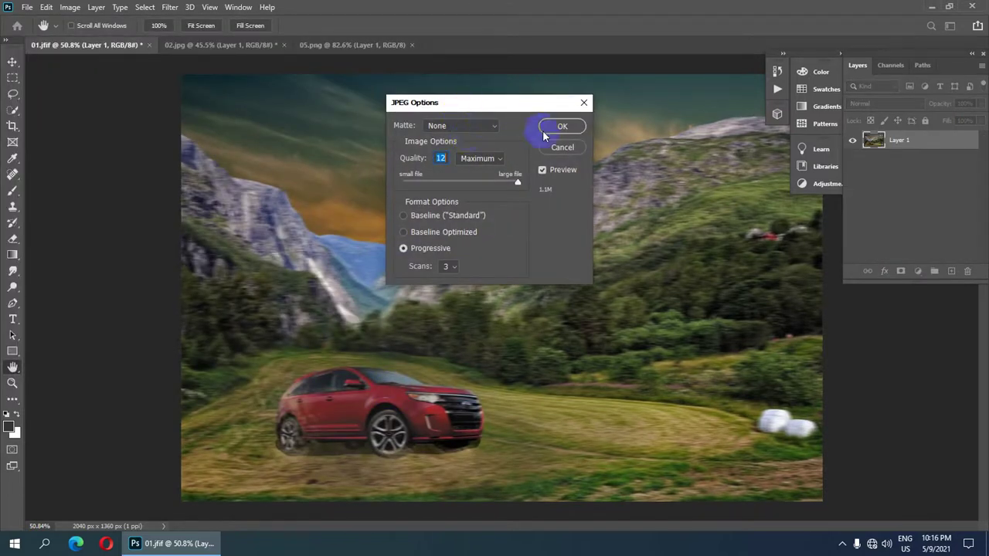
click(570, 128)
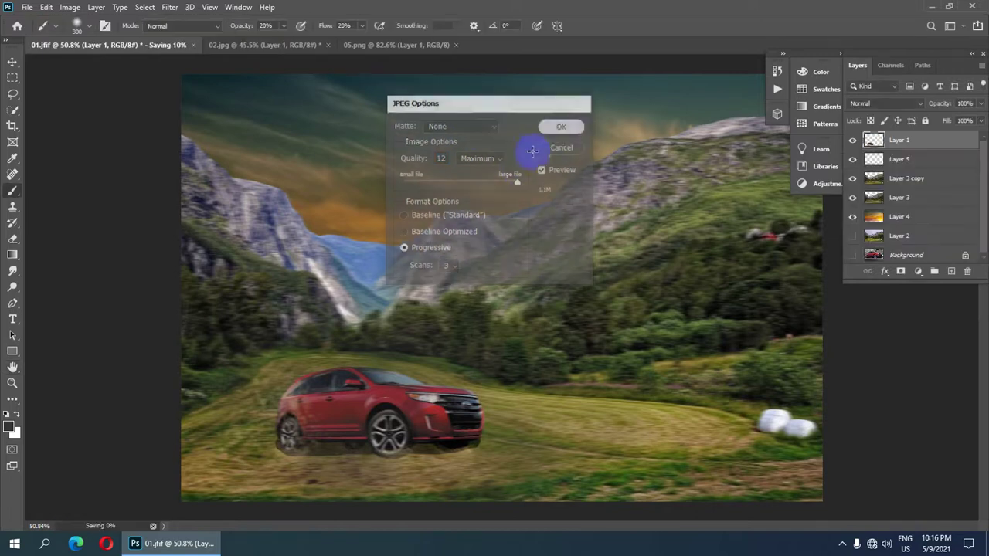
scroll(488, 198, down, 2)
scroll(489, 199, up, 1)
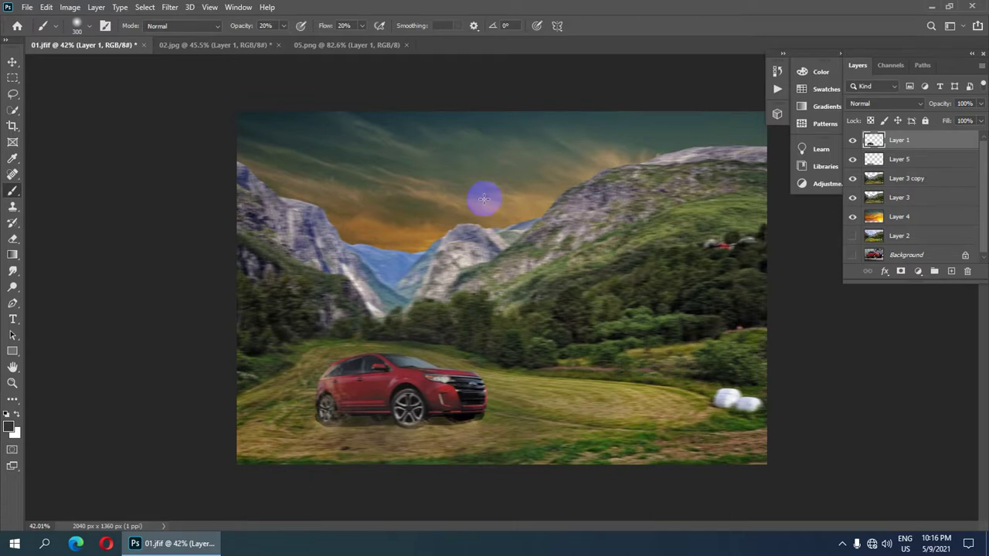
scroll(484, 199, down, 2)
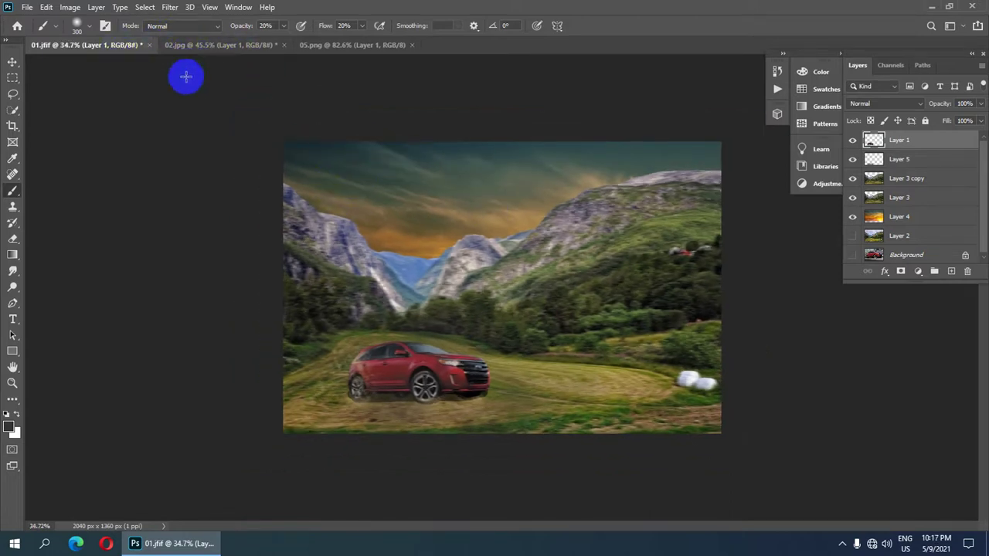
scroll(302, 127, up, 1)
scroll(378, 179, up, 1)
scroll(260, 125, up, 1)
scroll(333, 146, up, 1)
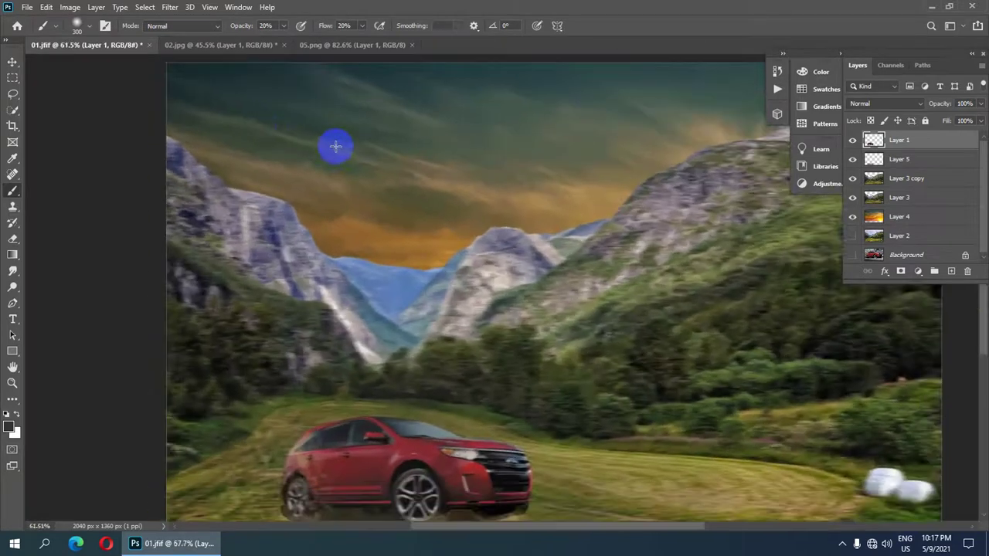